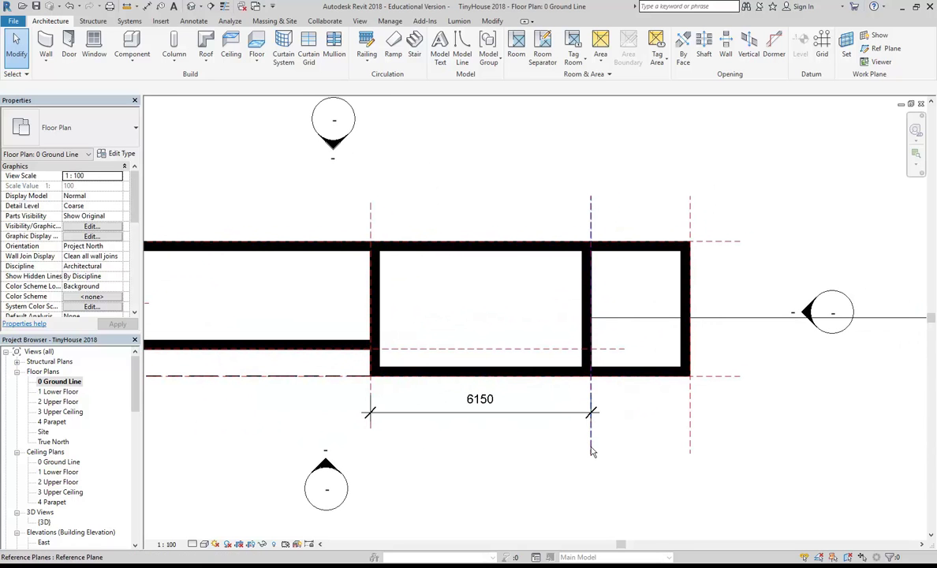
Step: Add a 2760 aligned dimension beside the 6150 dimension at the building's right end
scroll(609, 299, up, 3)
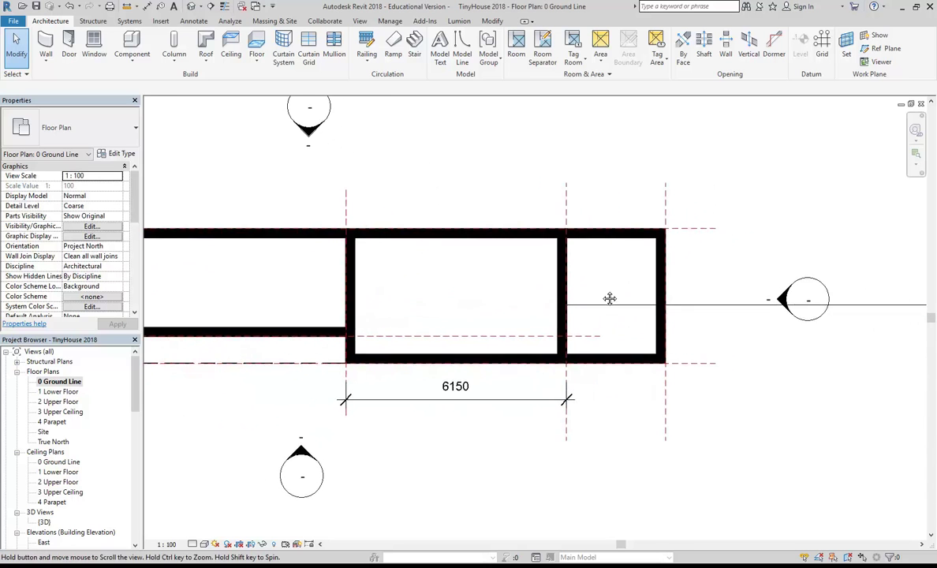
middle_drag(527, 262, 511, 276)
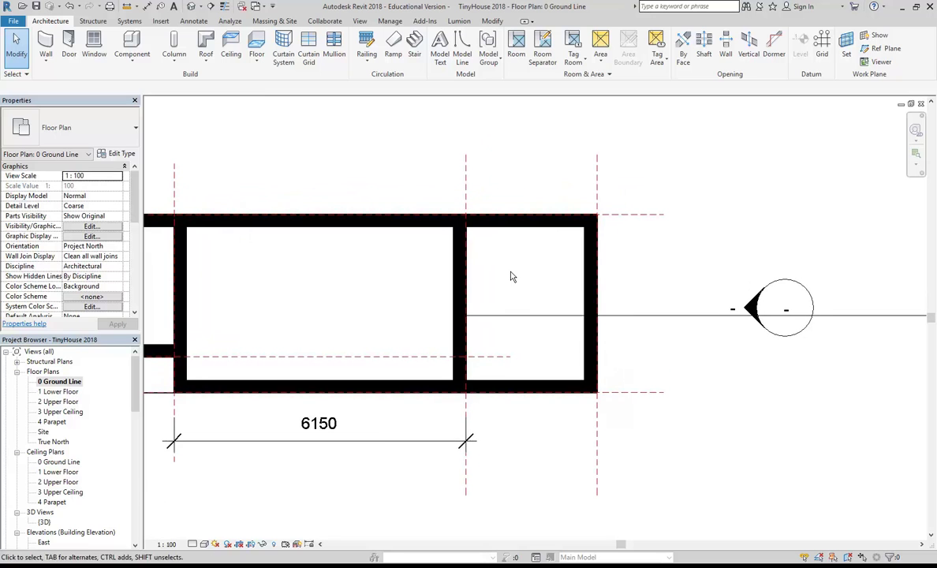
scroll(510, 276, up, 1)
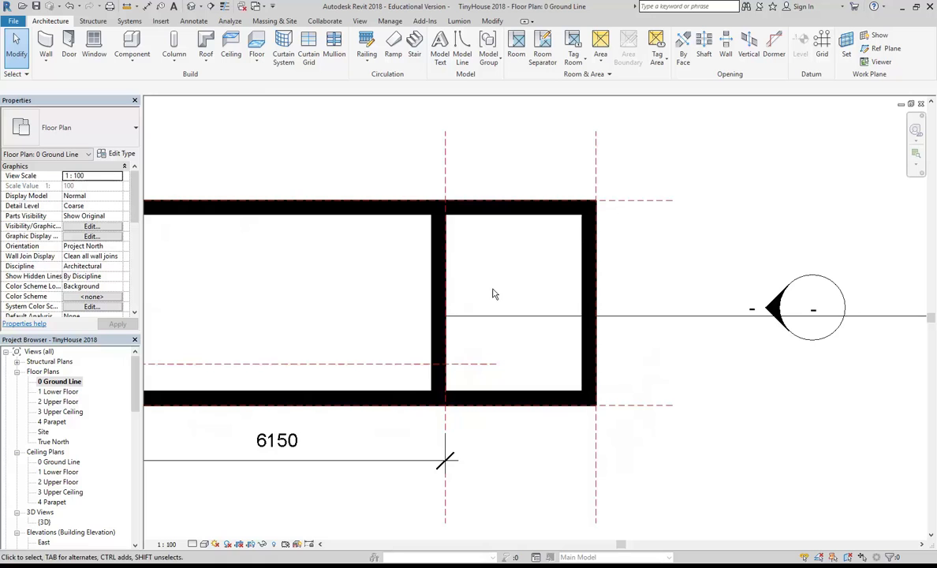
scroll(506, 300, down, 1)
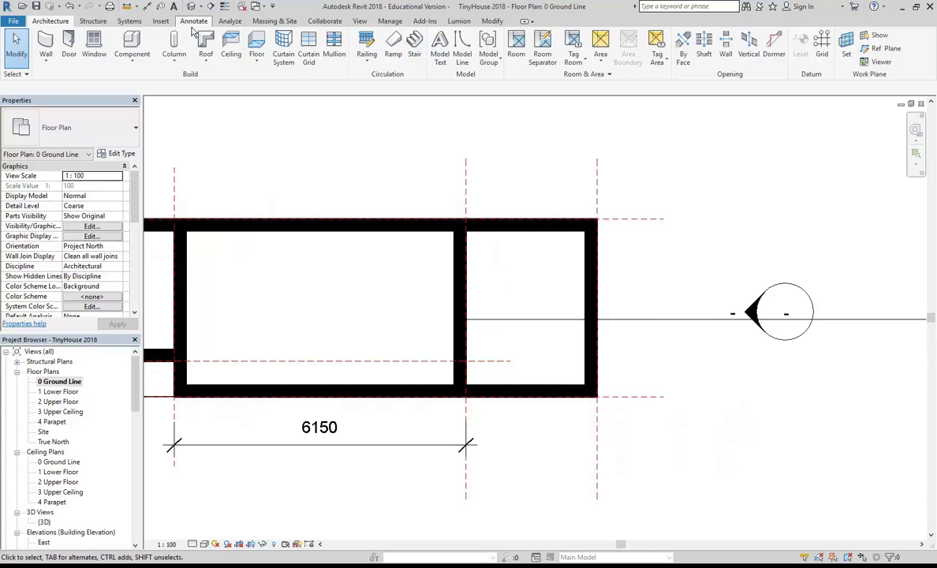
click(490, 25)
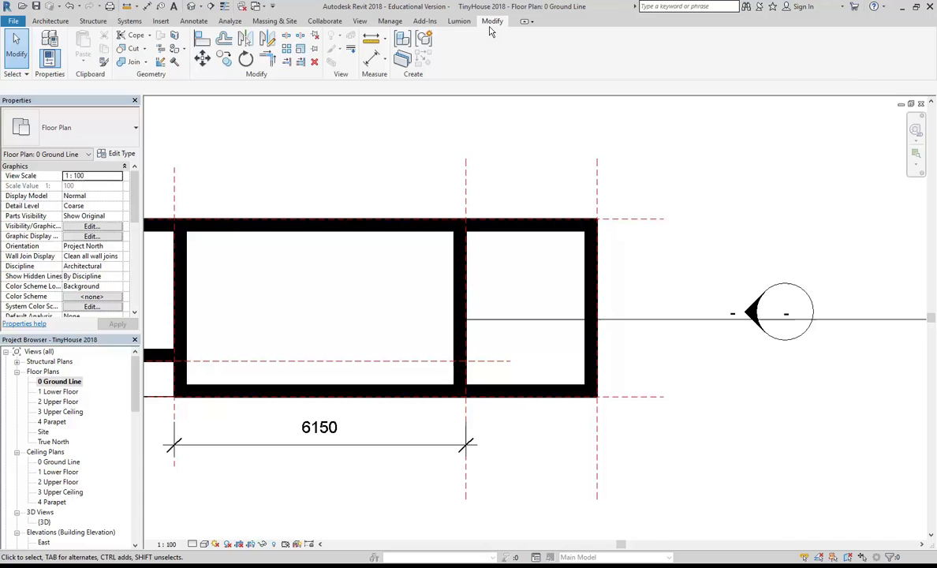
click(370, 61)
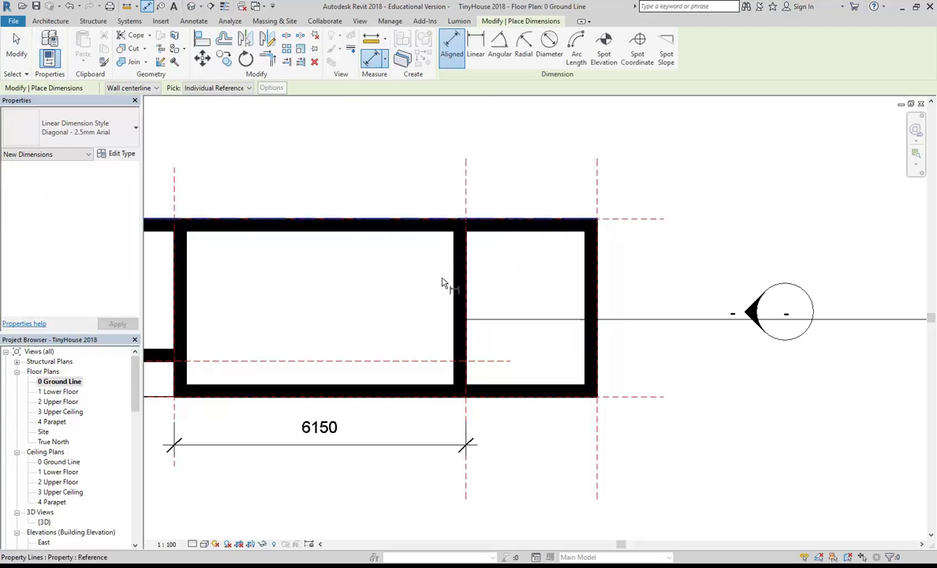
click(597, 451)
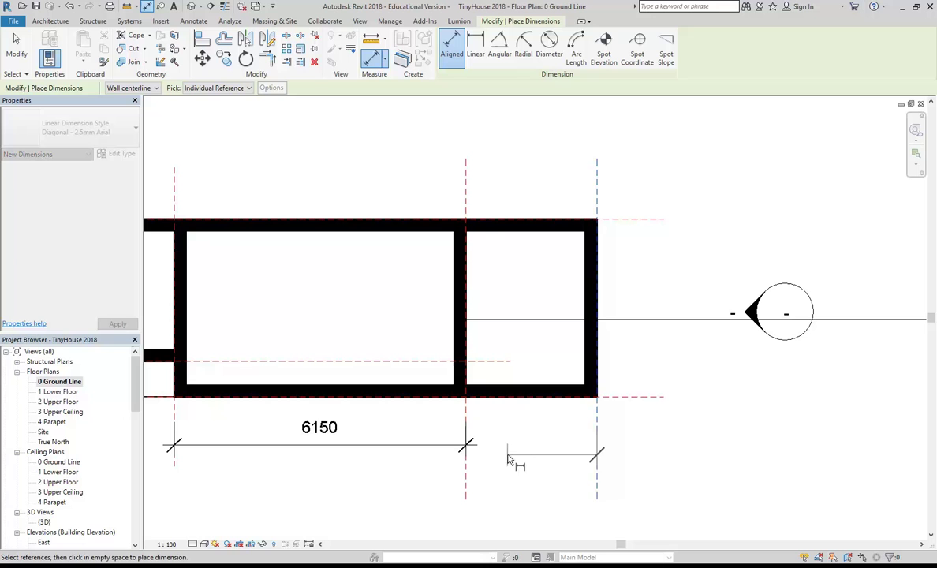
click(467, 469)
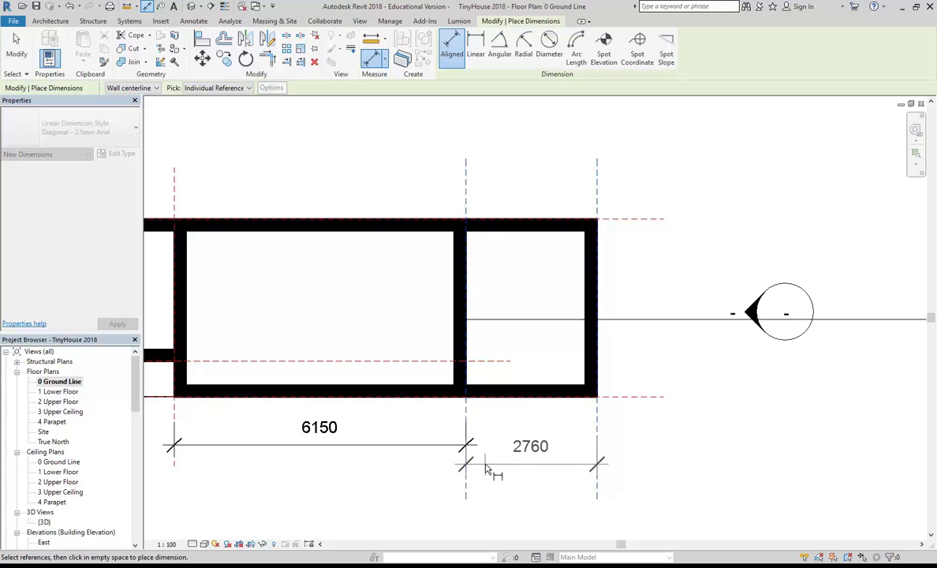
click(490, 446)
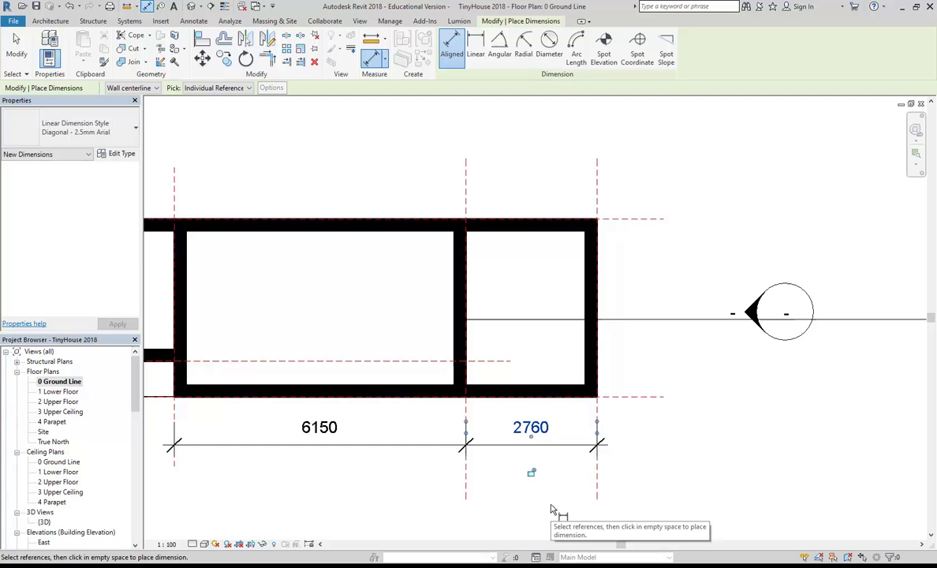
Step: Dimension the left reference planes as a 7750, 800, 3050 string in line with 6150
scroll(548, 505, down, 2)
middle_drag(519, 471, 783, 461)
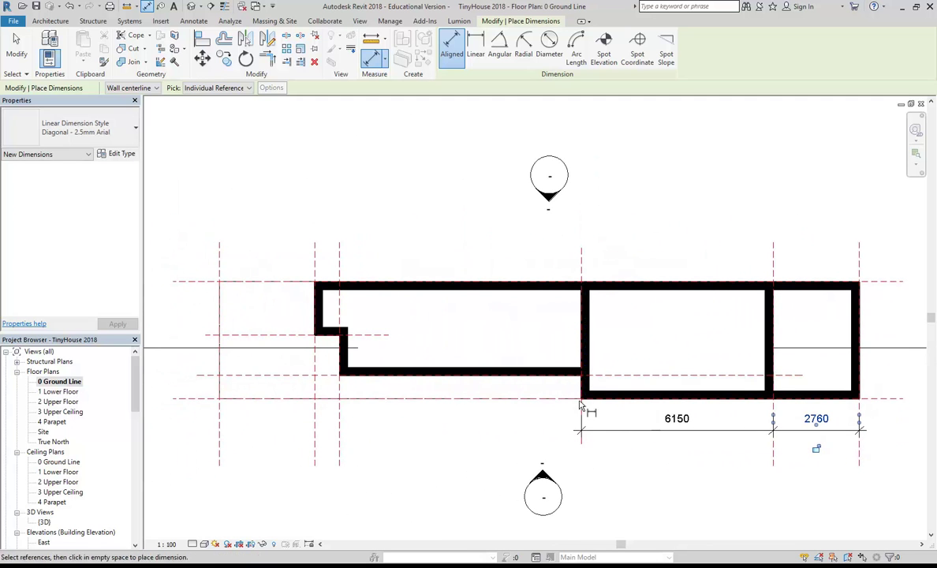
click(584, 267)
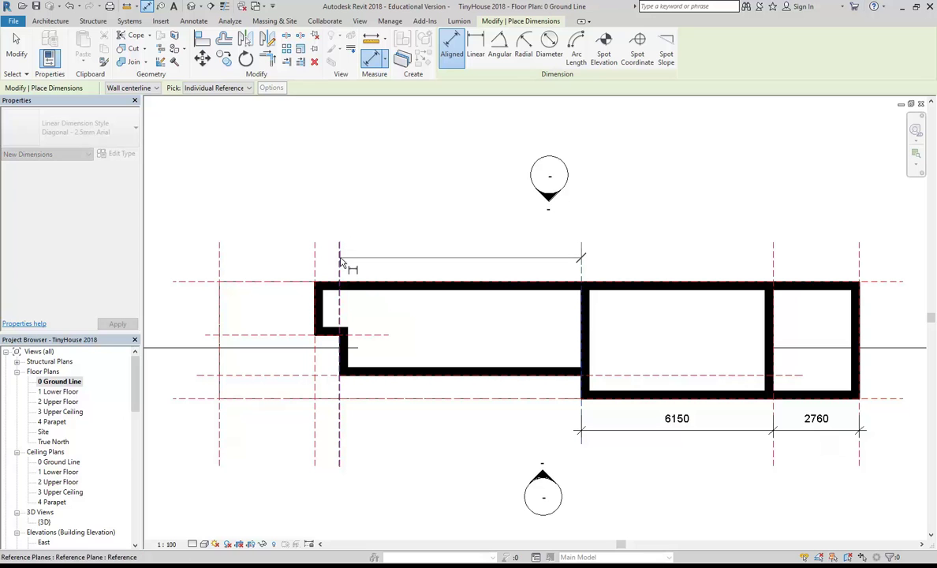
click(316, 255)
click(316, 430)
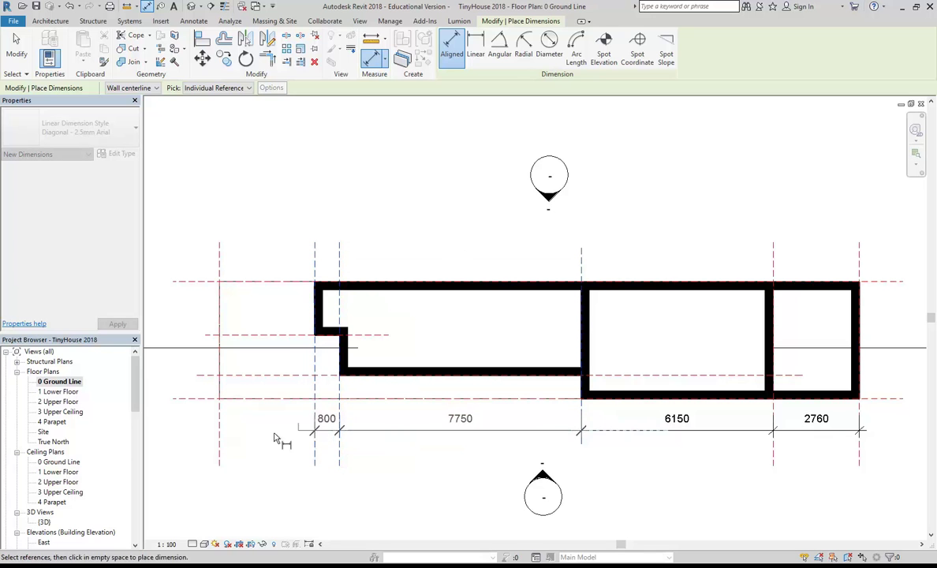
click(219, 436)
click(374, 433)
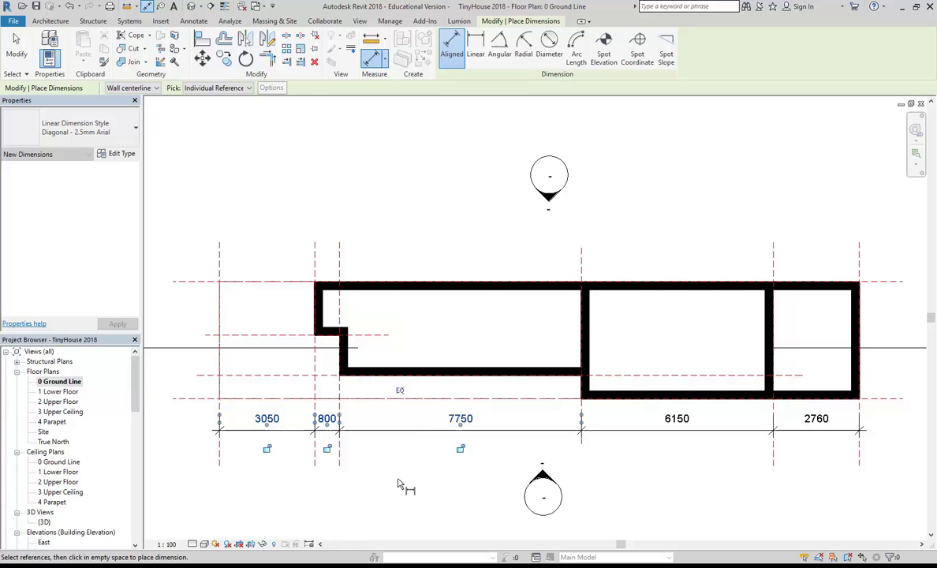
right_click(386, 206)
Step: Finish dimensioning and check the setout dimensions PDF in Acrobat Reader
right_click(415, 212)
click(442, 218)
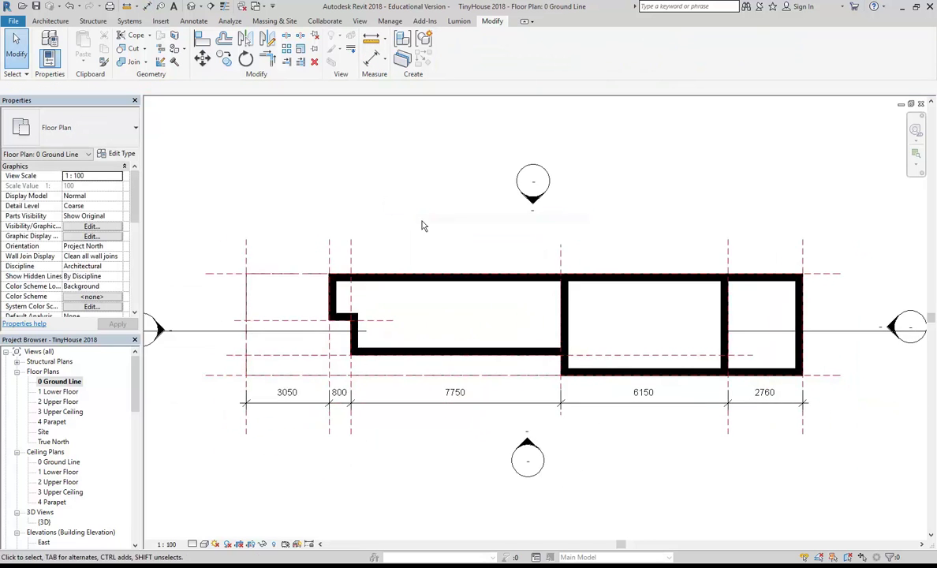
scroll(392, 205, down, 1)
scroll(368, 404, up, 4)
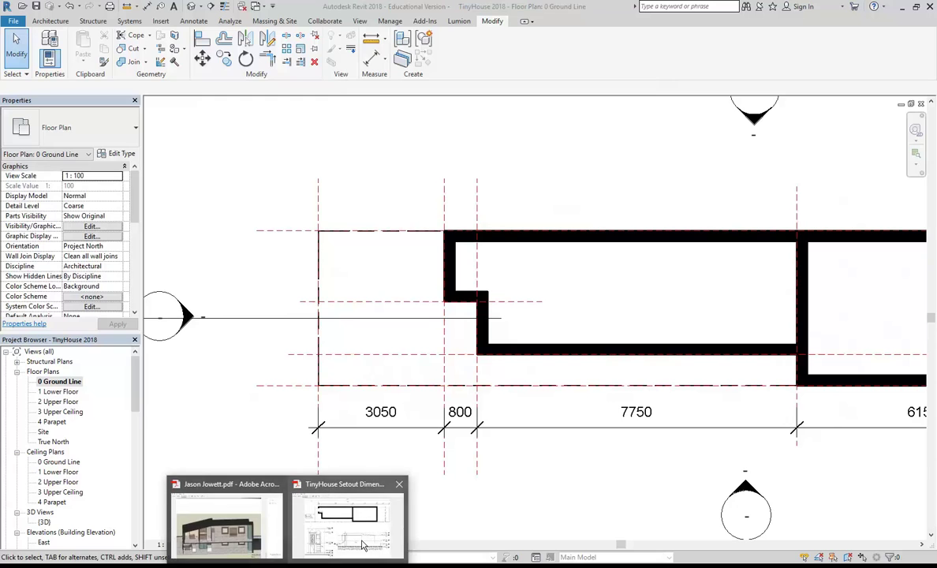
click(359, 544)
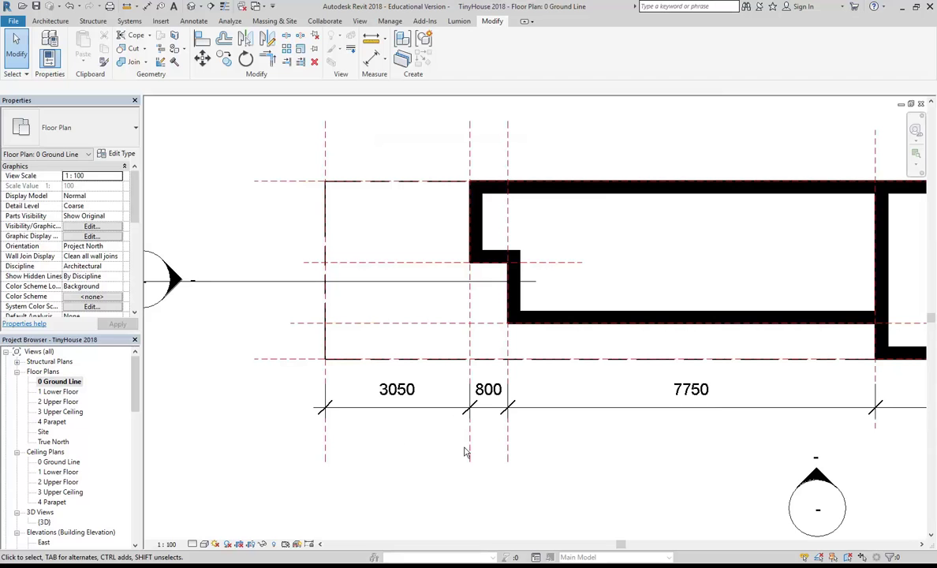
Step: Lock the 3050 segment of the 3050/800/7750 dimension string
click(410, 406)
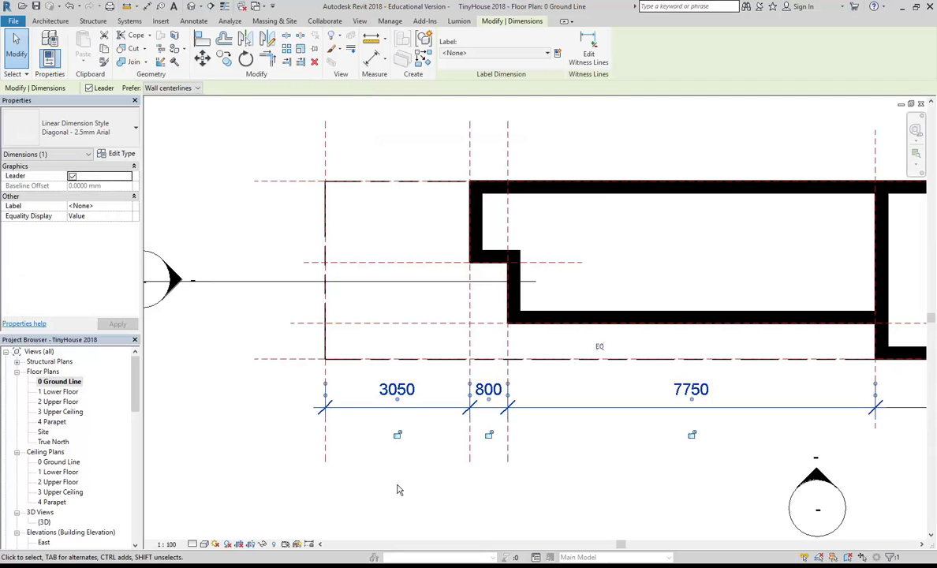
click(397, 434)
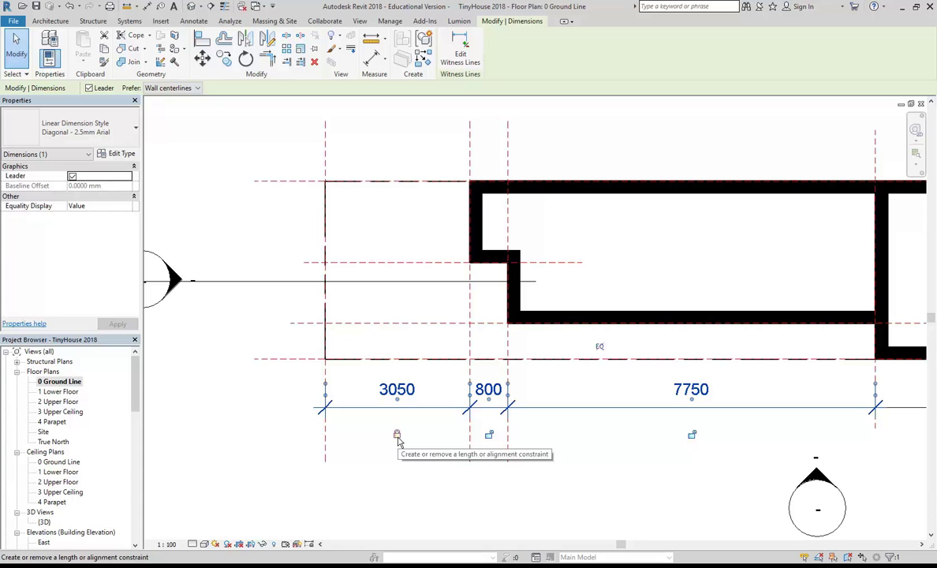
click(465, 454)
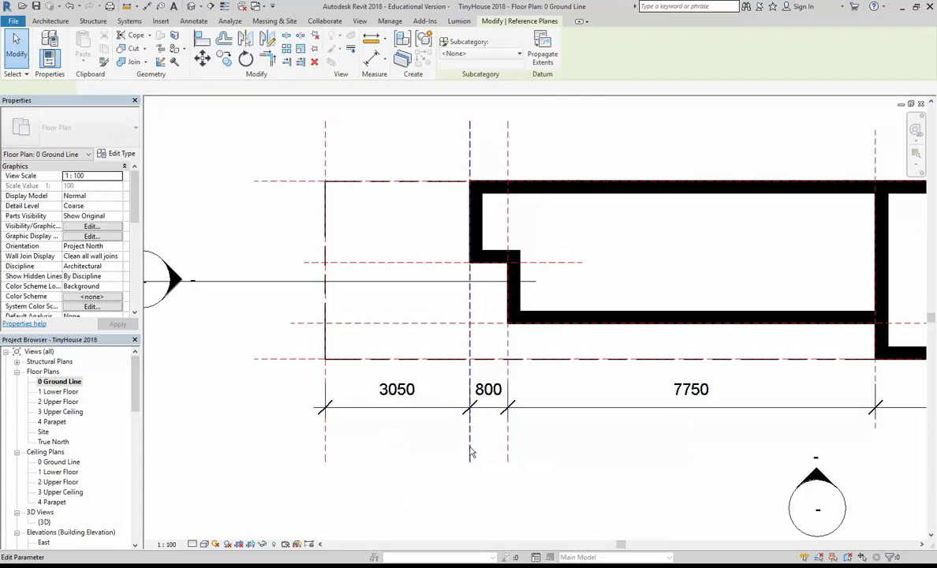
Step: Test the lock by moving the wall-step reference plane 600 mm right, then undo
click(469, 452)
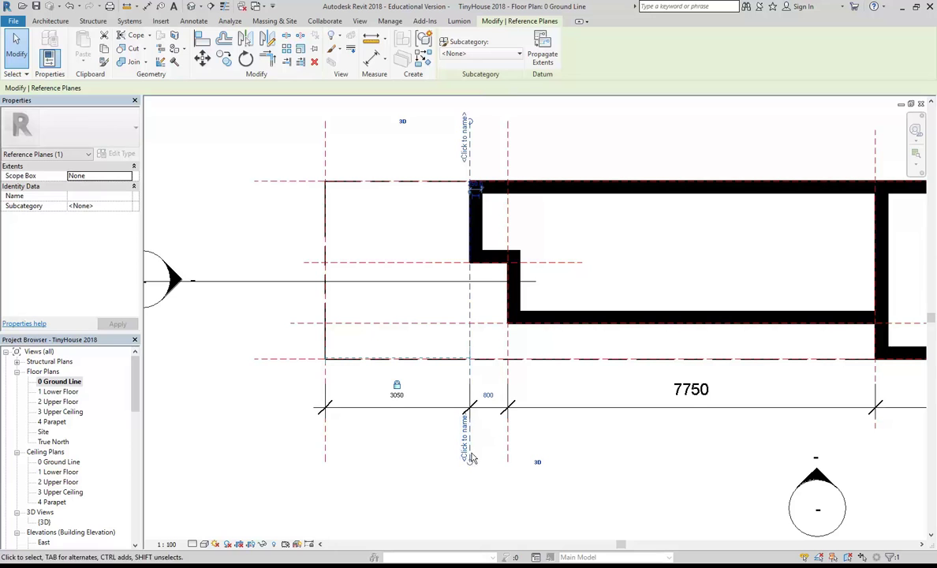
click(202, 58)
click(373, 464)
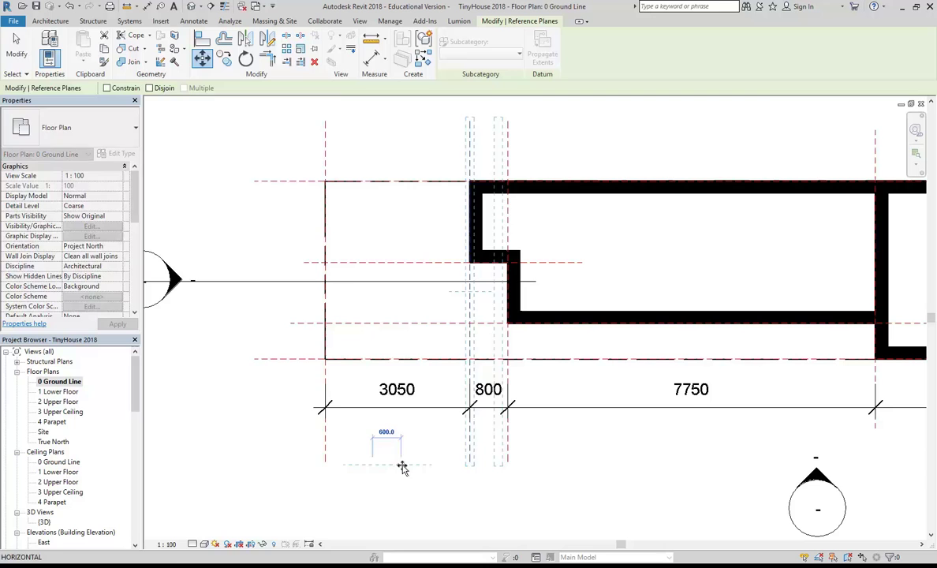
click(401, 465)
key(Escape)
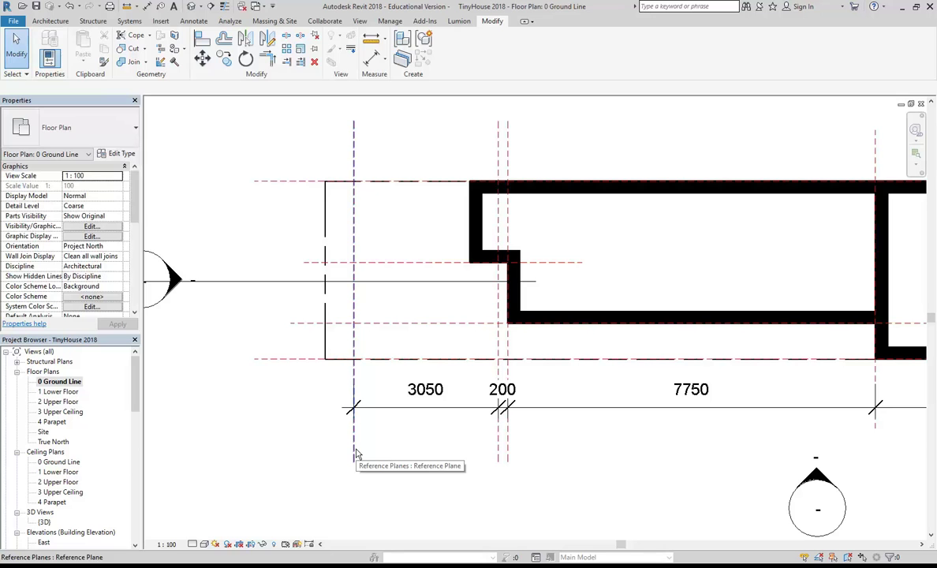
click(69, 6)
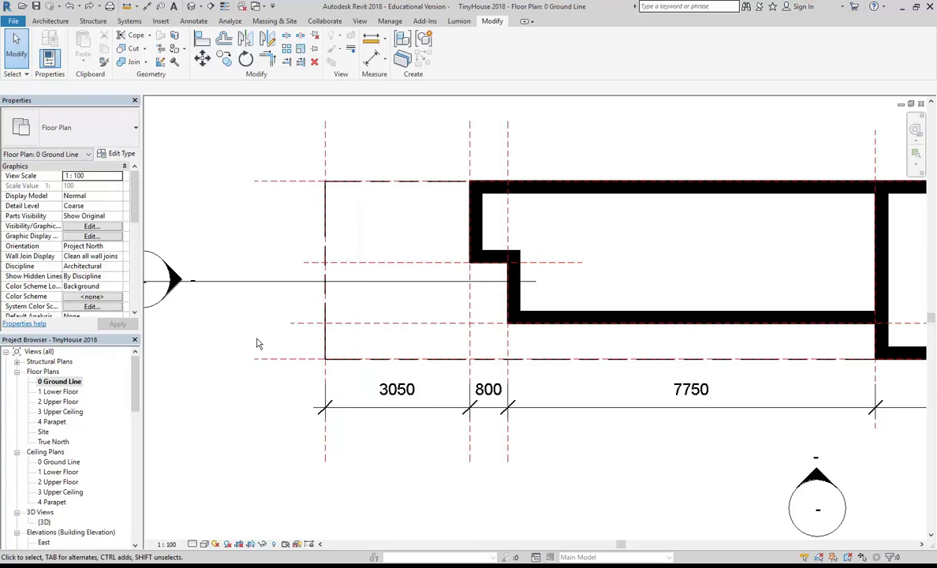
Step: Pin the leftmost reference plane in place
click(325, 452)
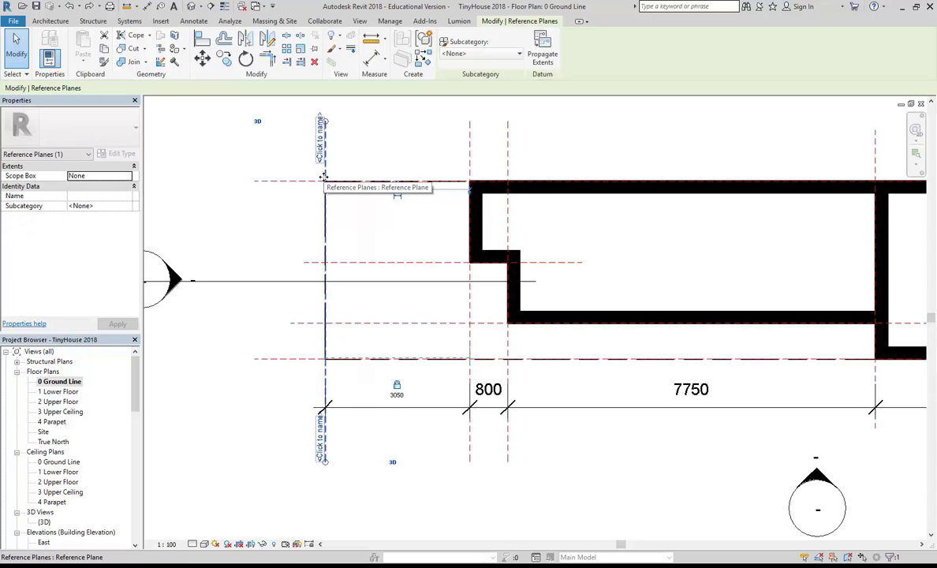
middle_drag(323, 175, 323, 210)
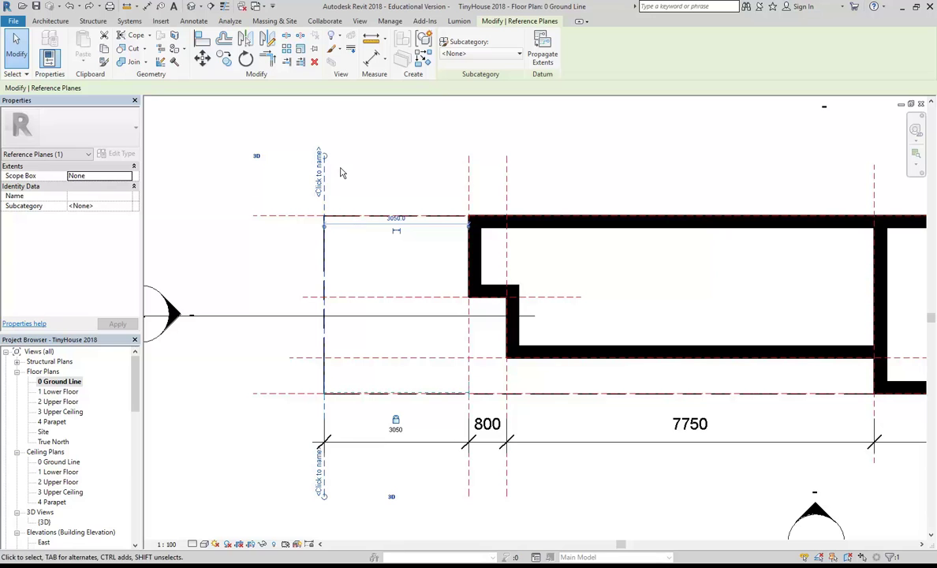
click(314, 49)
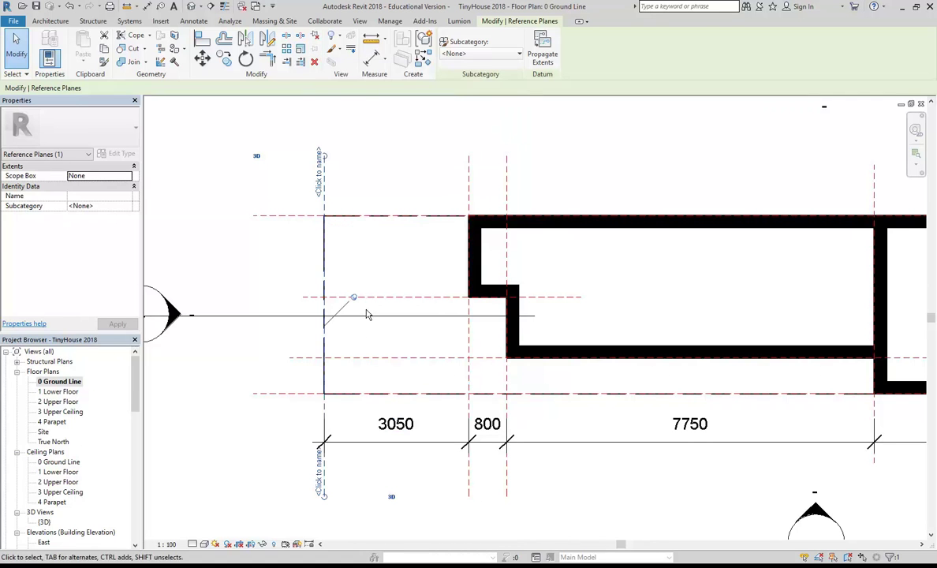
click(377, 172)
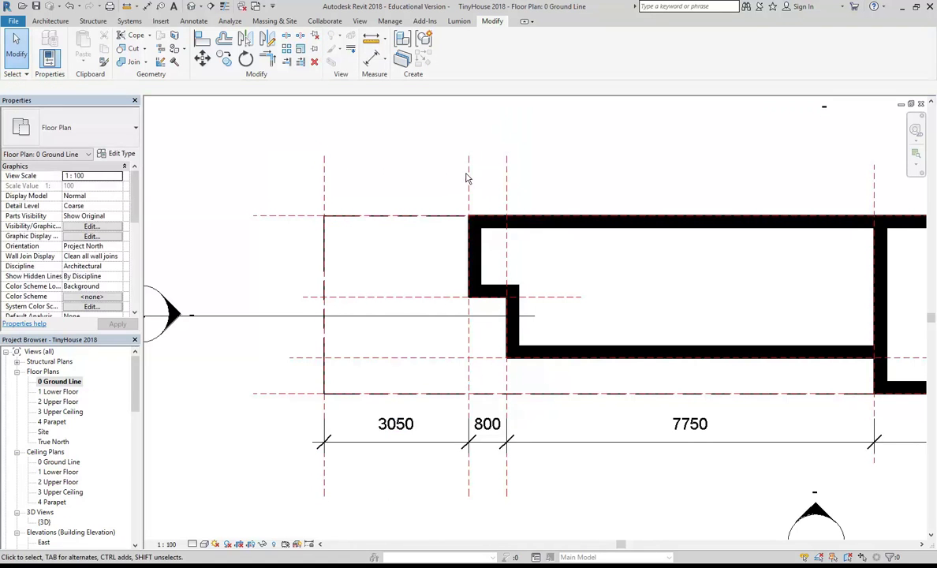
Step: Try moving the wall-step reference plane right and dismiss the constraint error
click(469, 202)
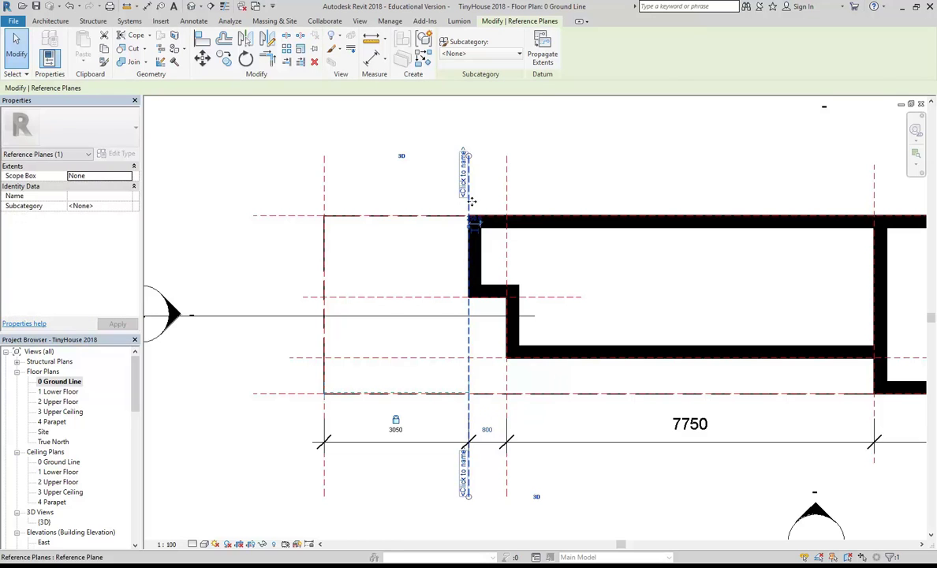
click(202, 58)
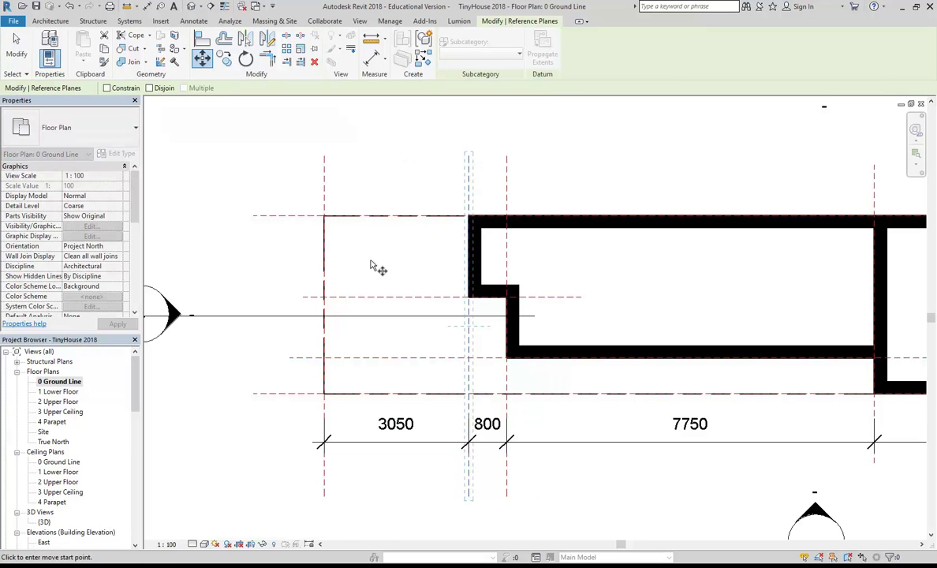
click(433, 265)
click(468, 253)
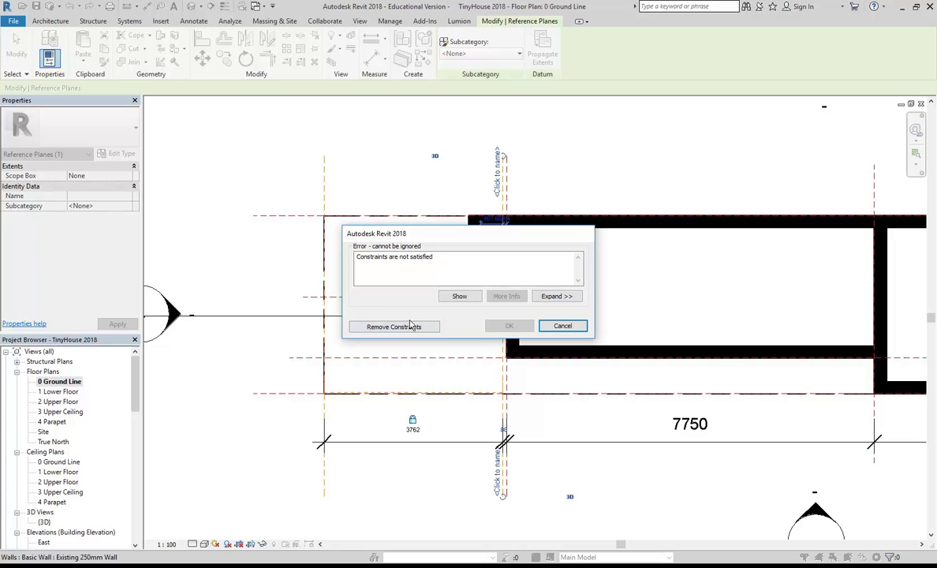
click(562, 326)
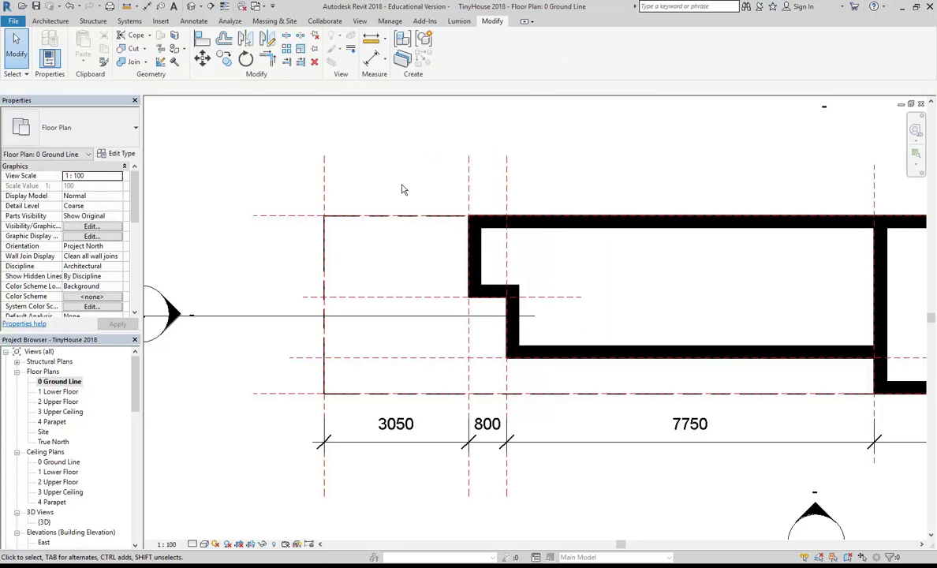
Step: Lock the 800 segment of the 3050/800/7750 dimension string
middle_drag(402, 189, 327, 175)
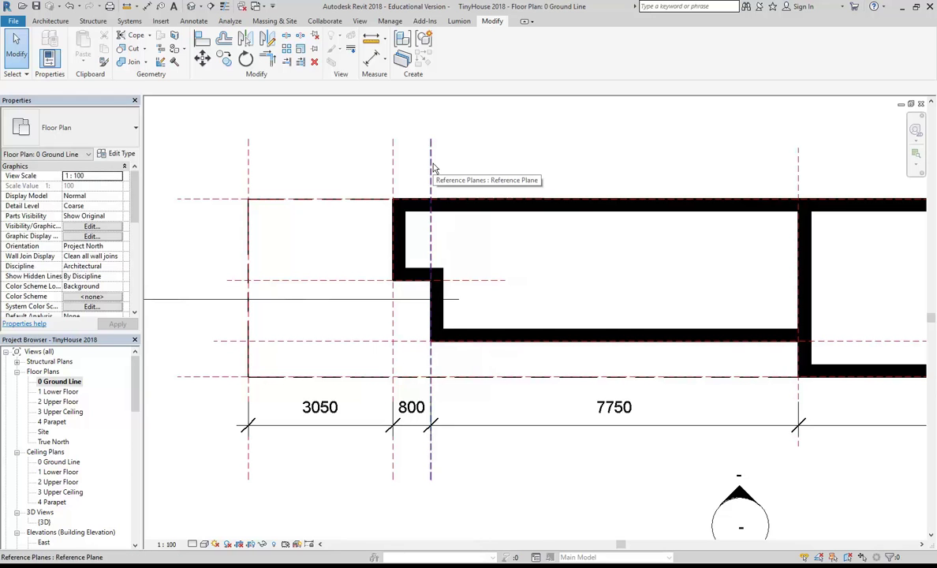
click(411, 414)
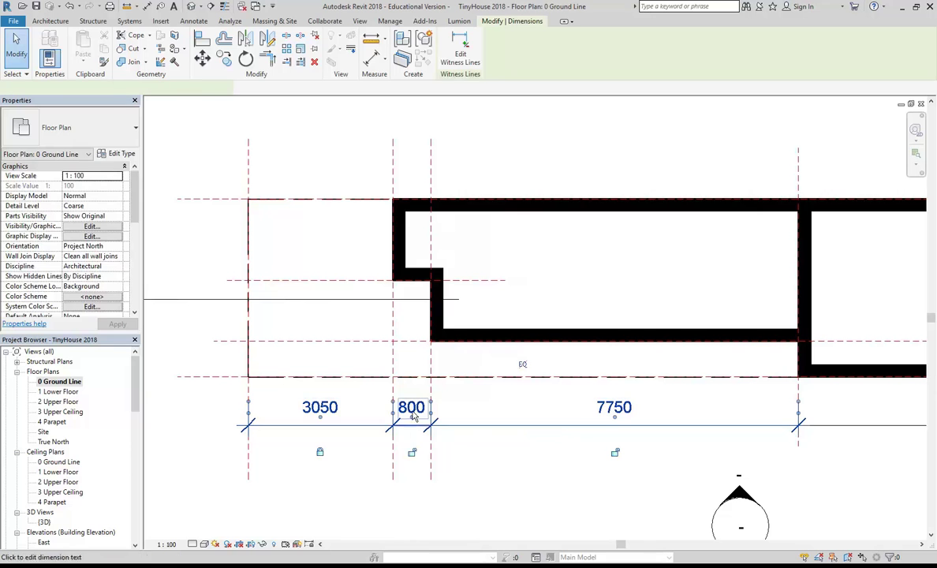
click(412, 453)
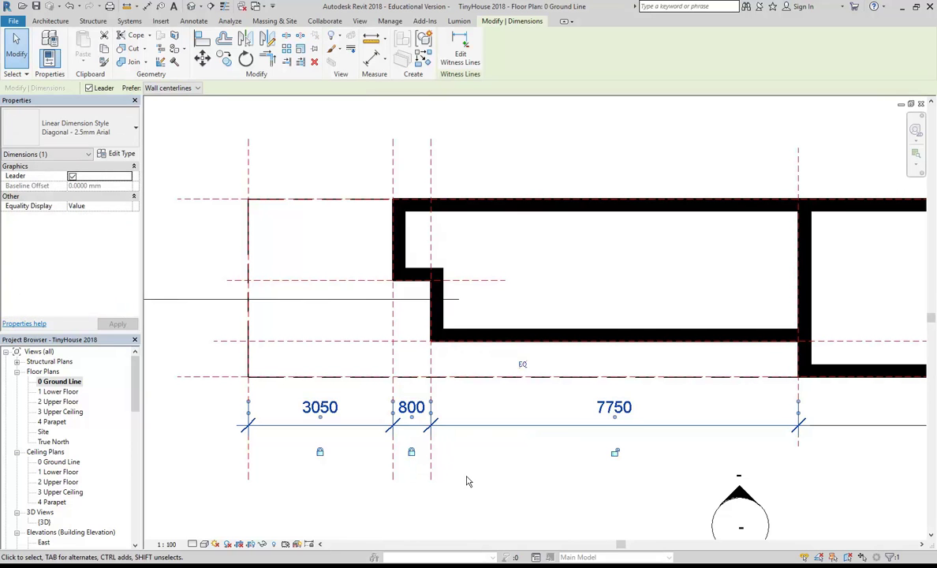
click(544, 478)
middle_drag(545, 477, 336, 443)
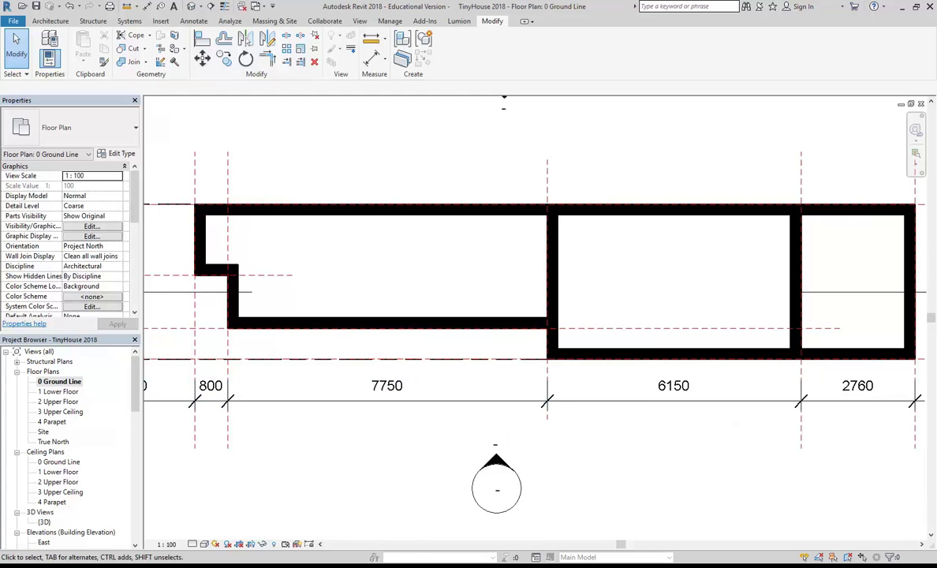
mouse_move(351, 530)
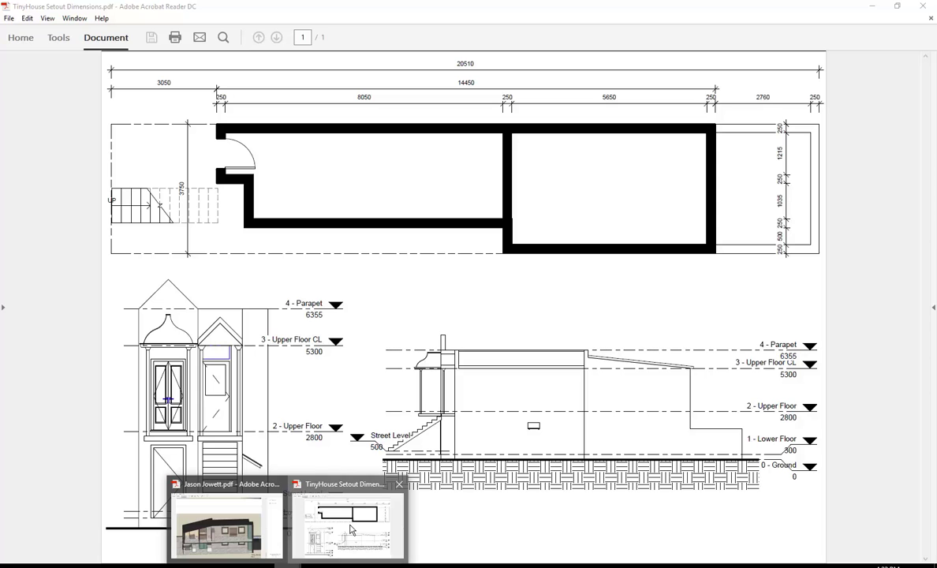
click(351, 530)
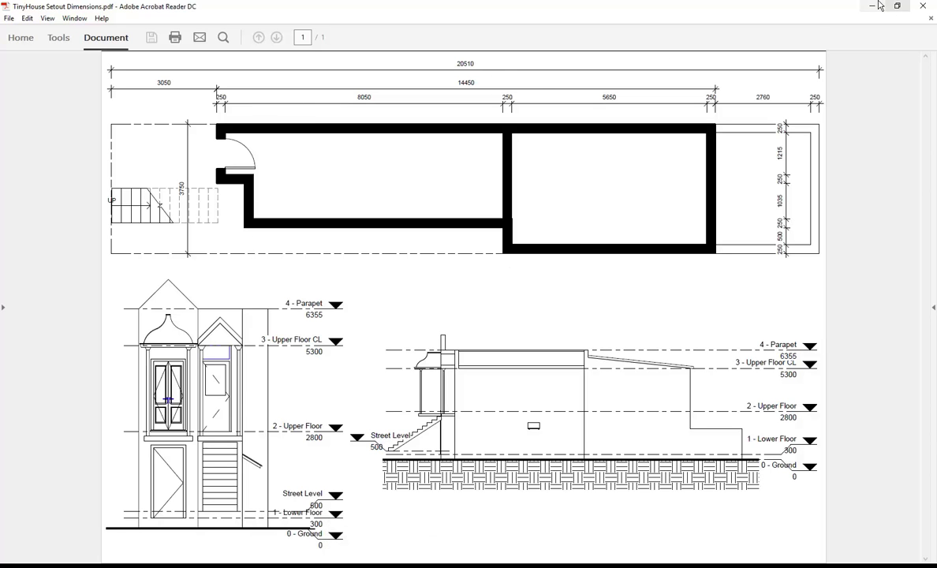
key(alt+Tab)
scroll(532, 232, up, 2)
middle_drag(532, 232, 462, 270)
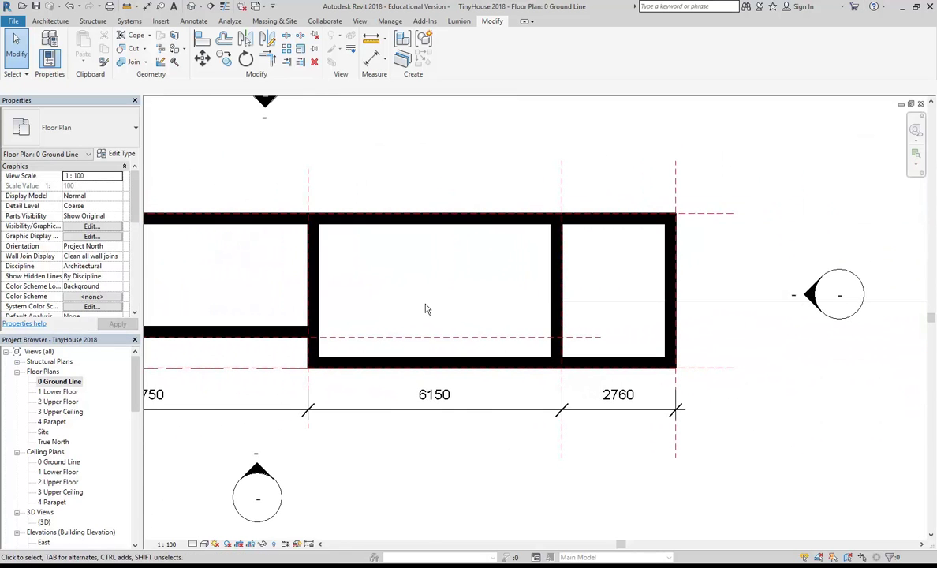
Step: Select the 6150 rear bay dimension on the ground floor plan
scroll(600, 331, up, 1)
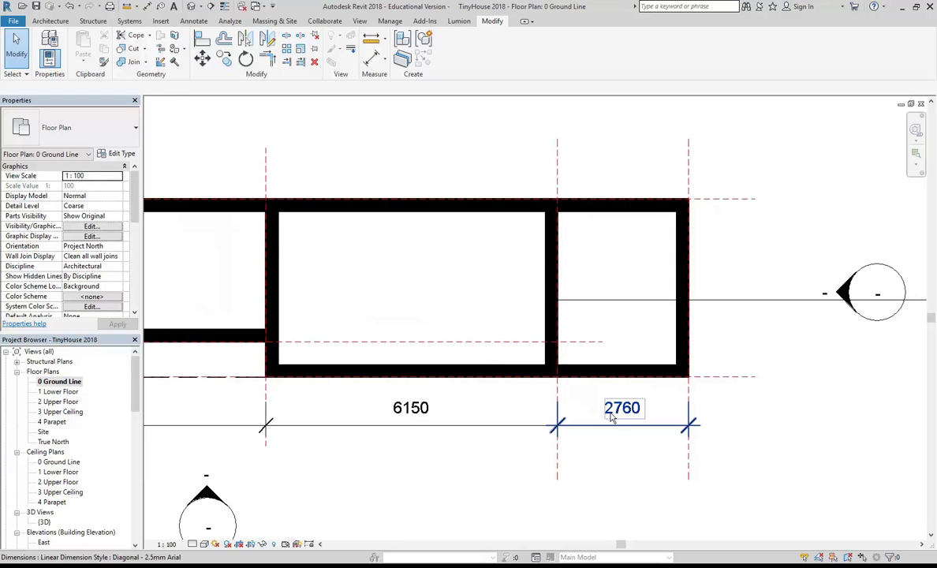
middle_drag(470, 474, 500, 461)
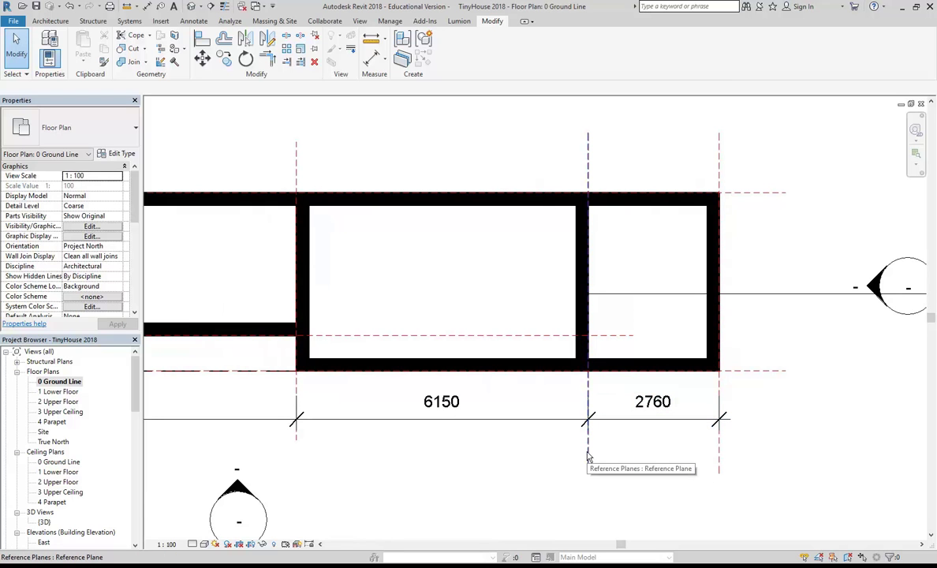
scroll(507, 455, down, 1)
scroll(481, 434, up, 1)
click(473, 422)
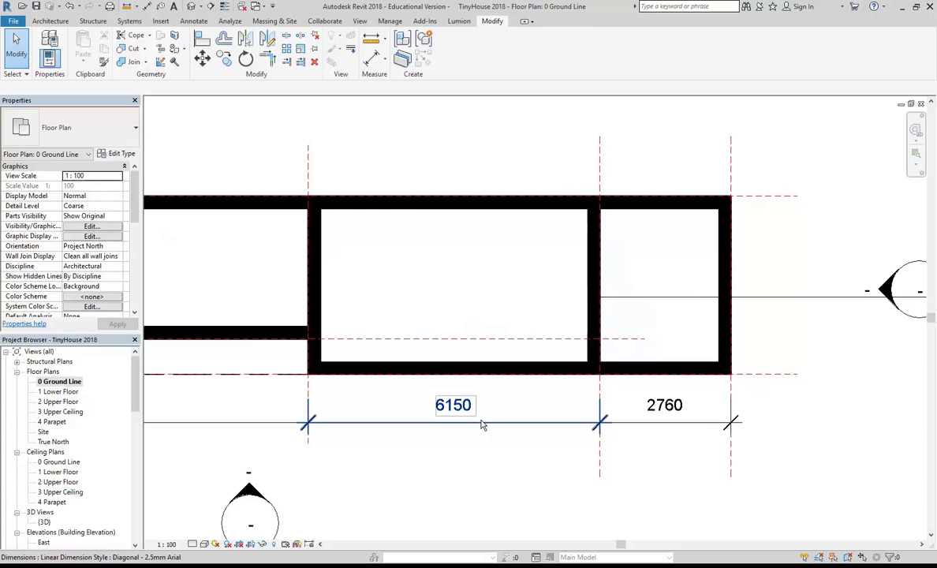
click(453, 415)
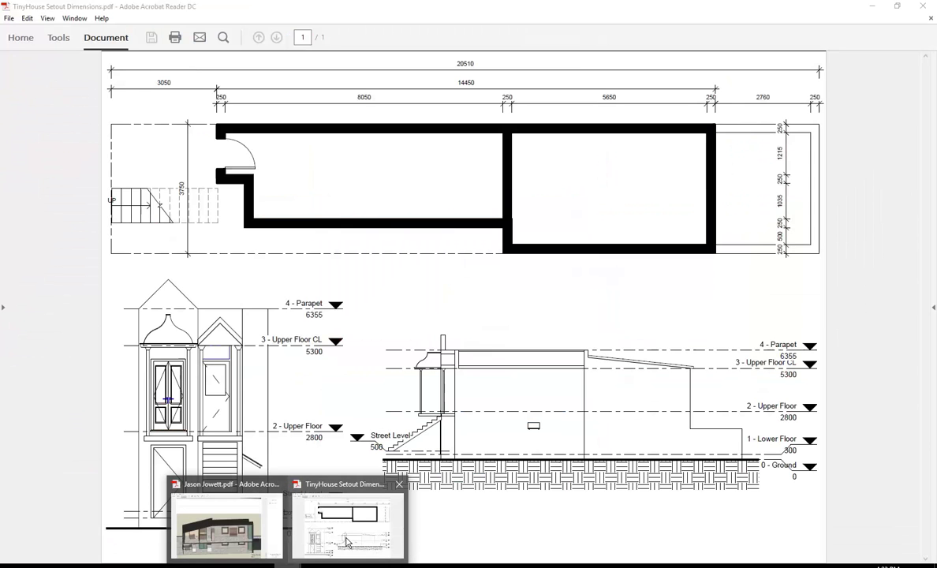
Step: Compare with the TinyHouse setout PDF, then minimise Acrobat back to Revit
click(347, 543)
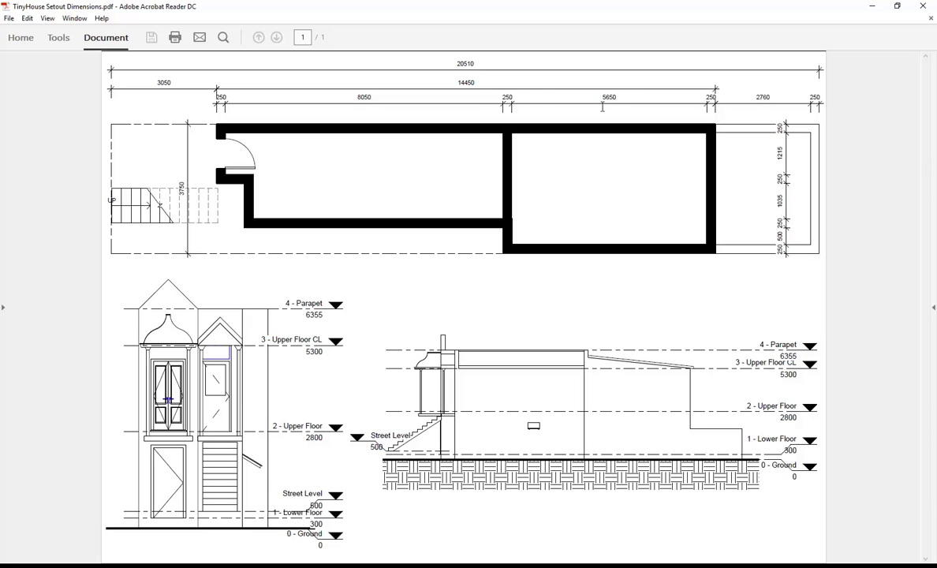
click(873, 6)
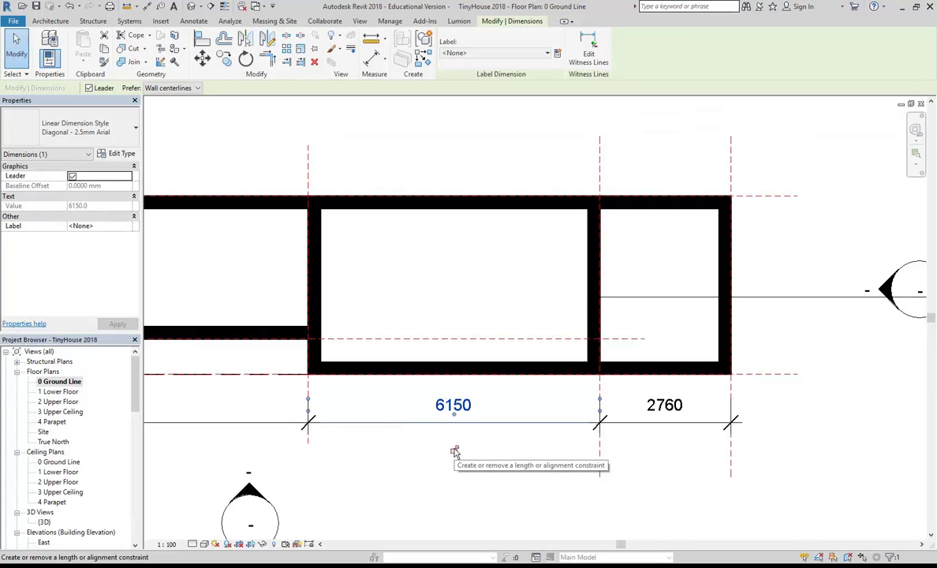
Step: Lock the 6150 dimension and select the 2760 dimension
click(454, 450)
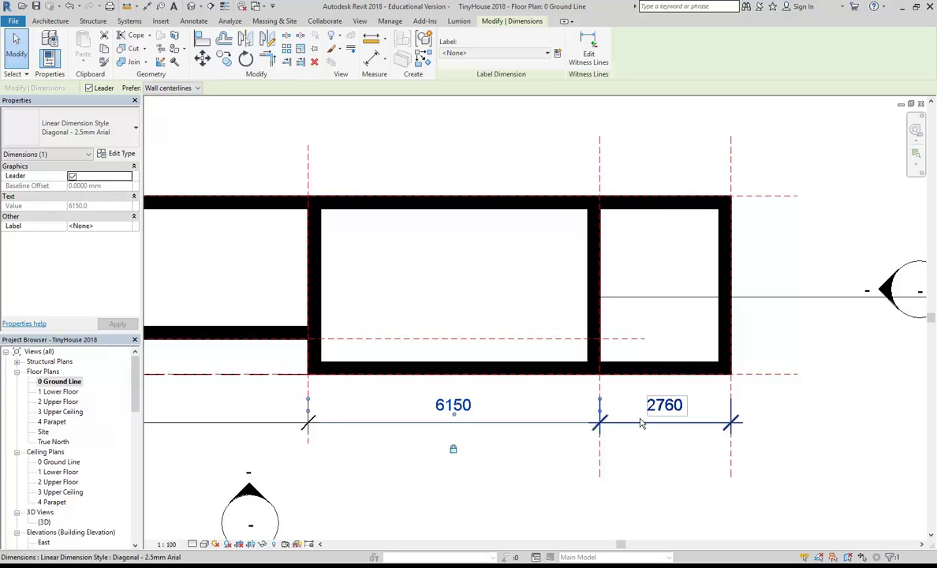
click(663, 421)
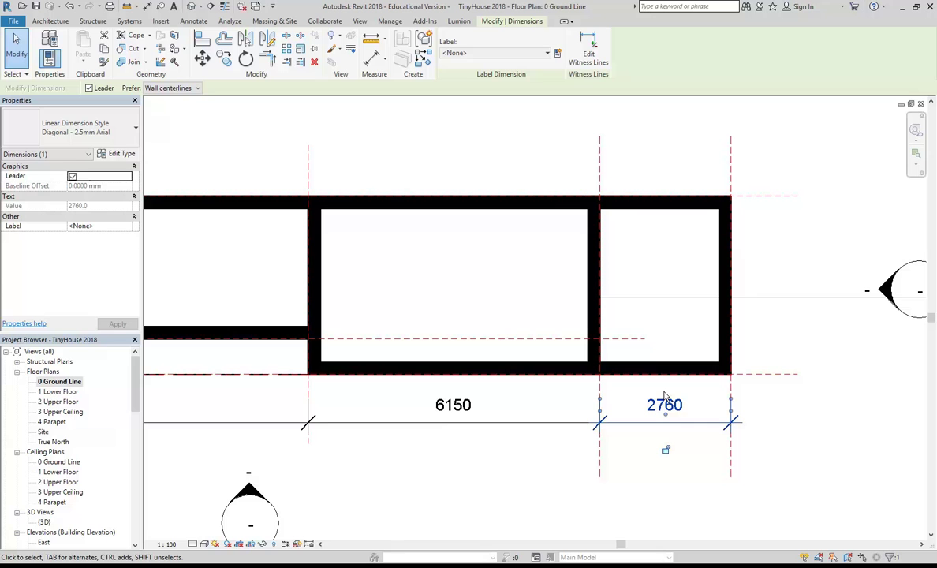
Step: Change the end bay's reference plane temporary dimension from 2760 to 3010
key(Escape)
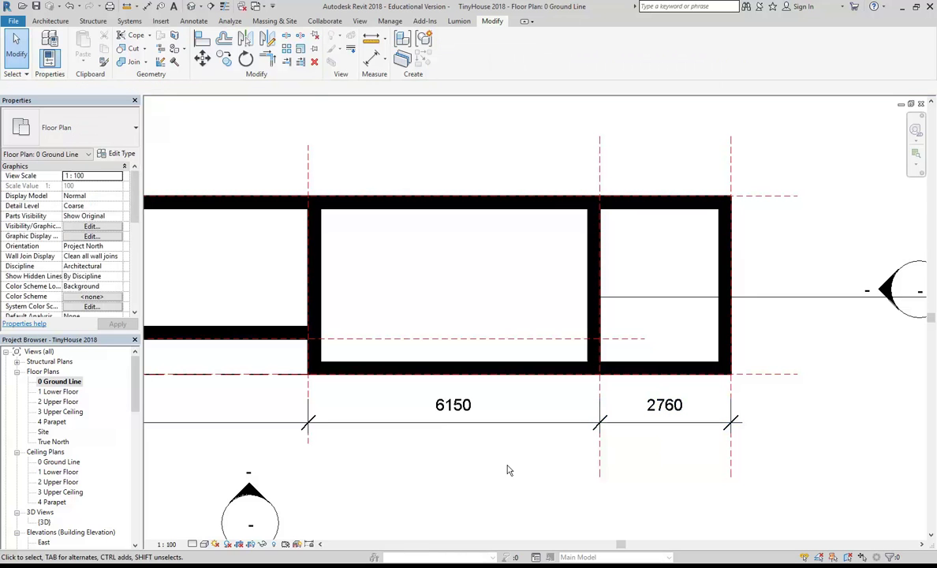
scroll(508, 470, down, 2)
scroll(552, 448, up, 2)
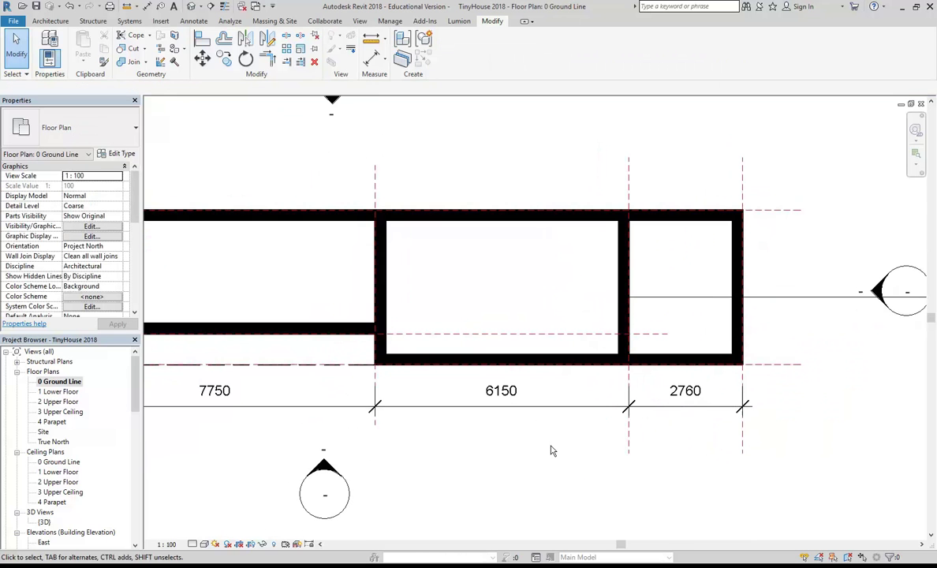
click(628, 446)
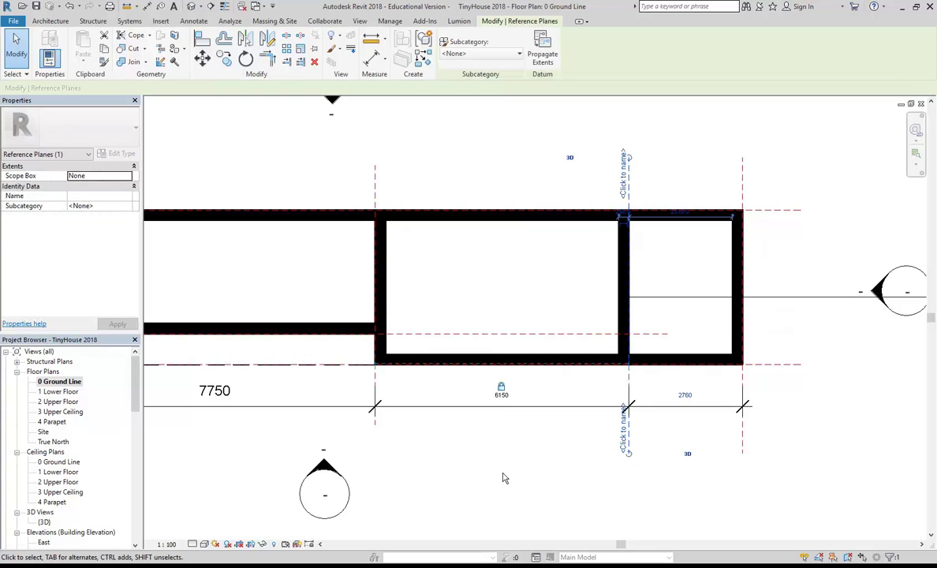
click(684, 395)
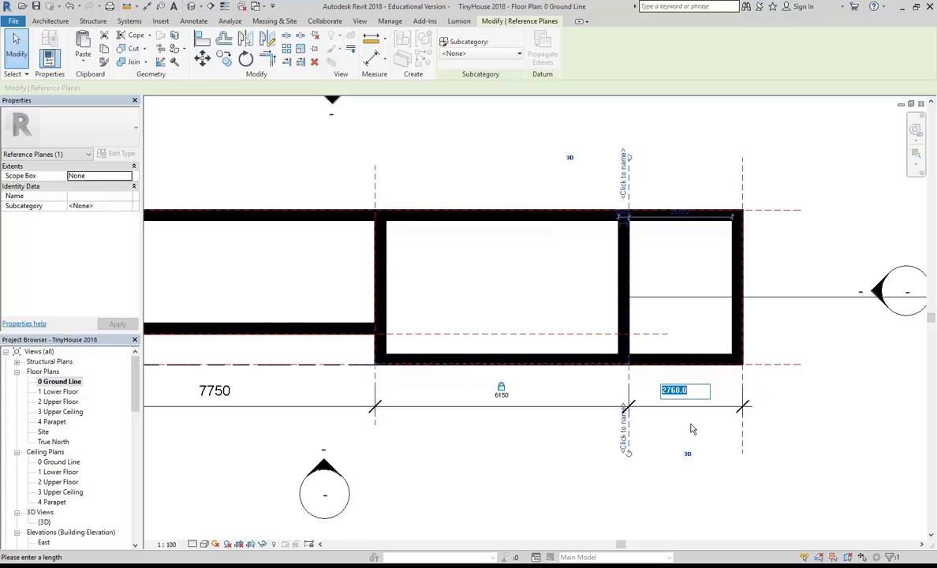
text(3010)
key(Return)
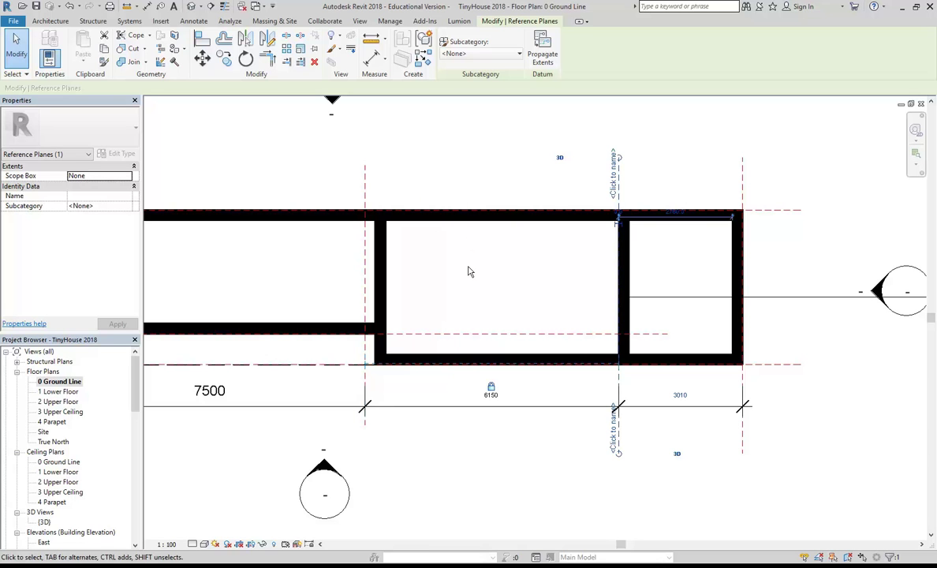
key(Escape)
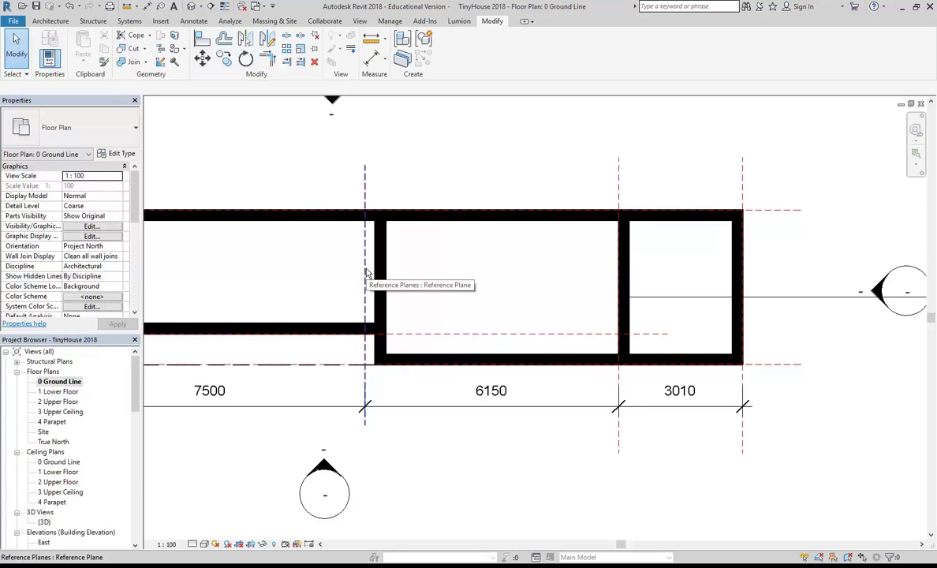
Step: Align the first cross wall to its reference plane and lock the alignment
scroll(365, 275, up, 2)
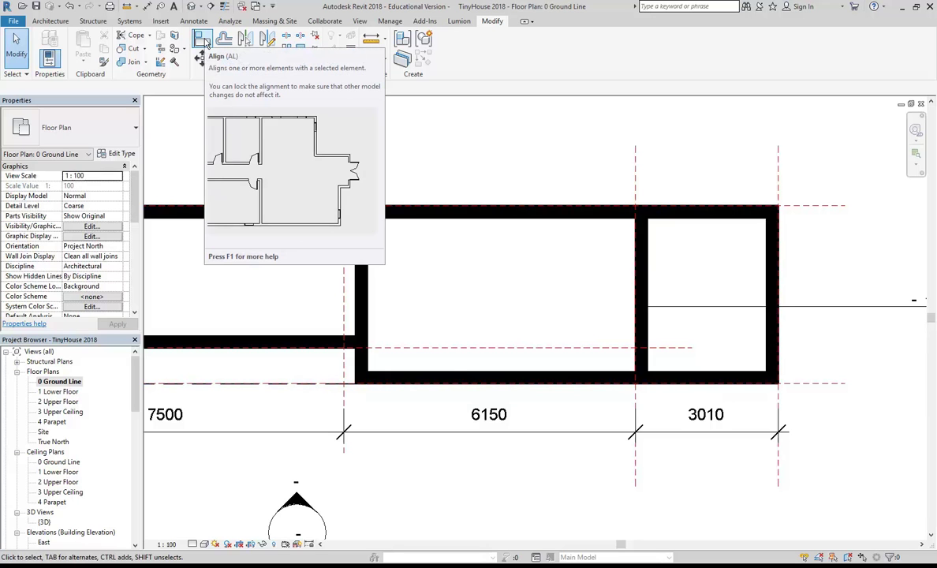
click(203, 39)
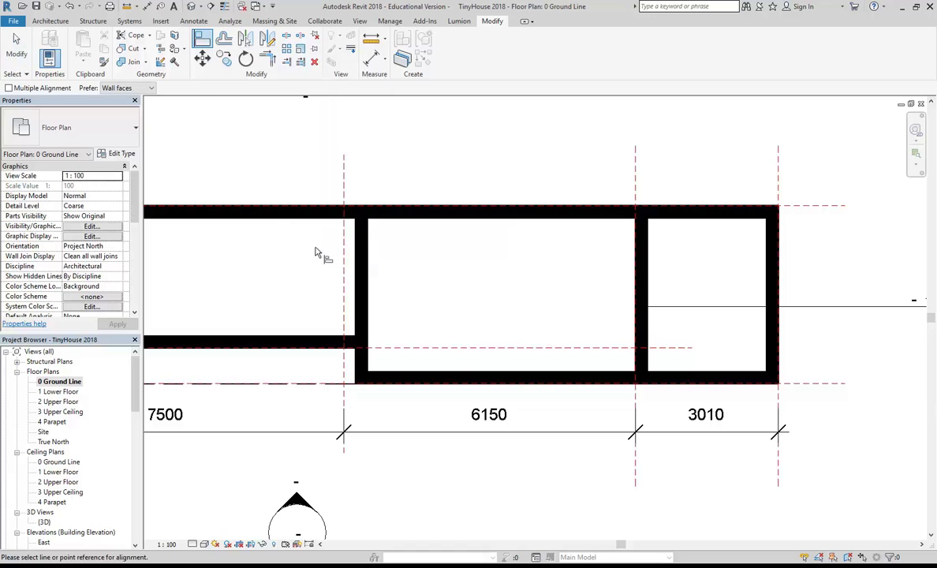
click(344, 267)
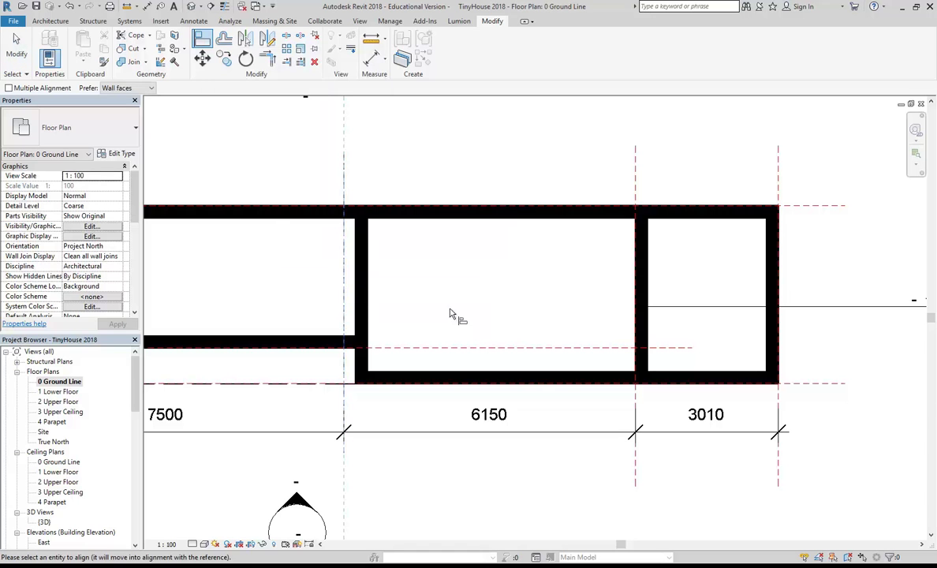
click(359, 272)
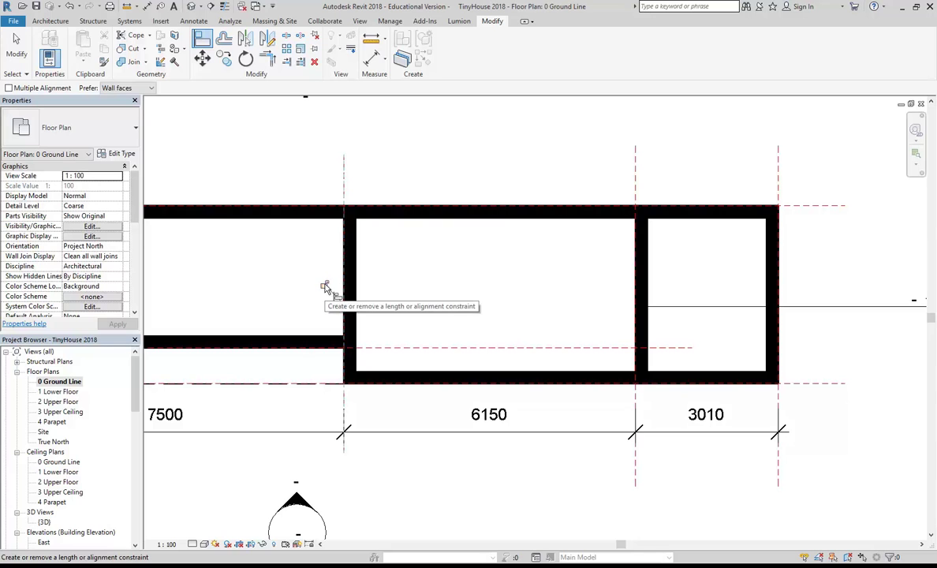
click(324, 286)
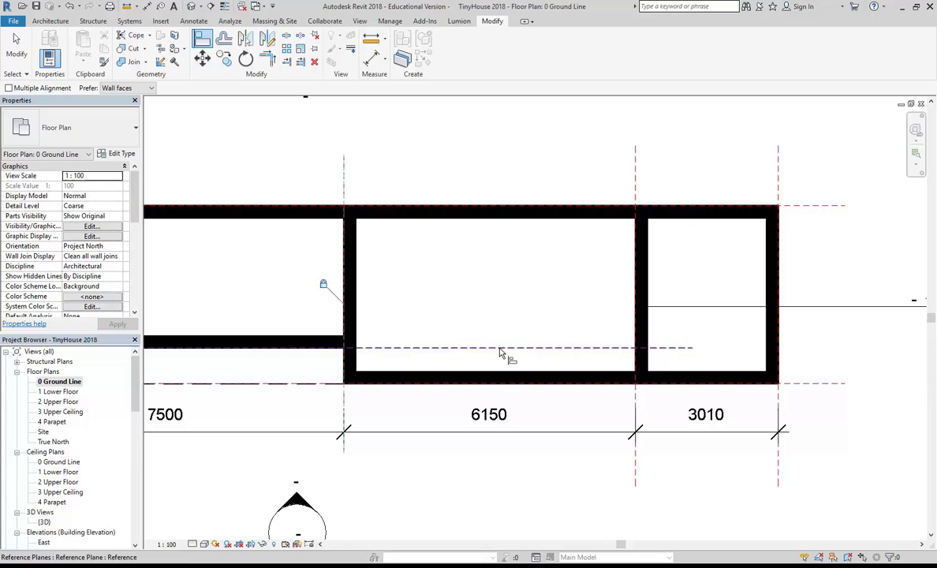
Step: Align the second cross wall to the reference plane between the 6150 and 3010 bays
click(637, 175)
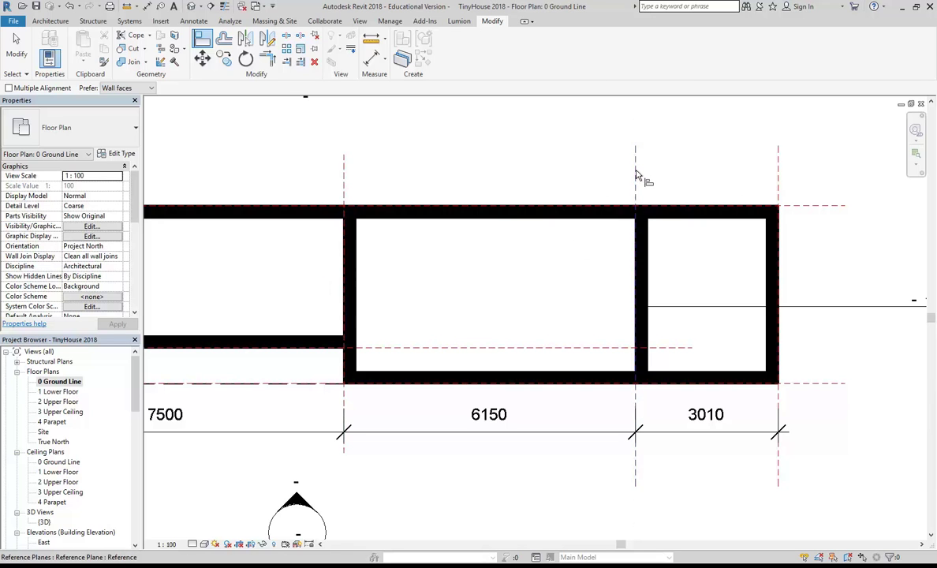
click(649, 271)
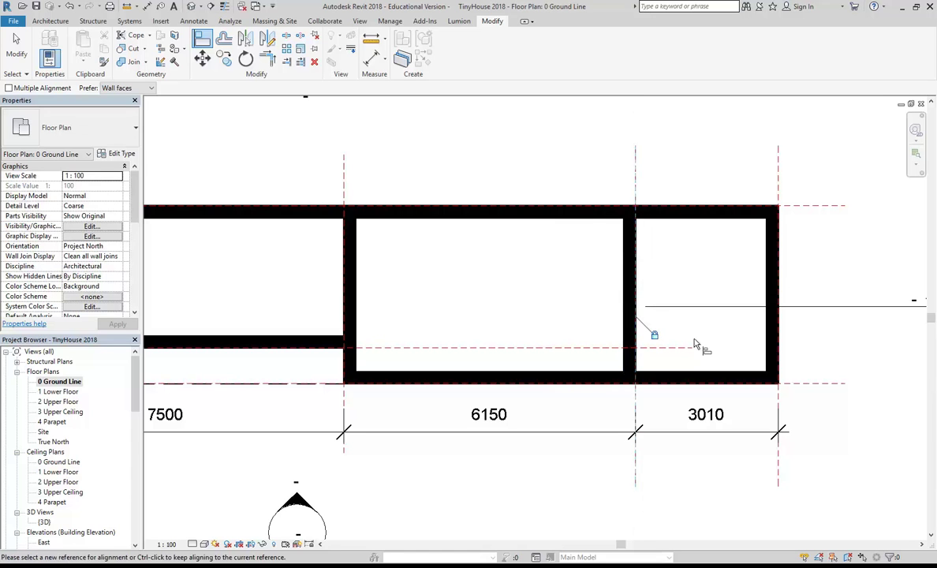
right_click(485, 150)
click(512, 148)
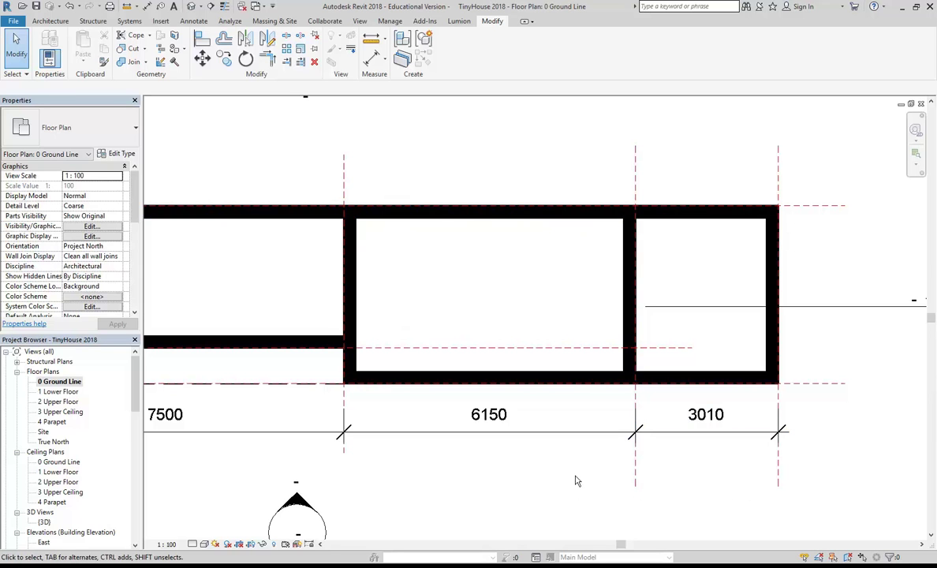
scroll(534, 475, down, 1)
mouse_move(536, 479)
middle_down()
mouse_move(727, 449)
mouse_move(499, 448)
middle_up()
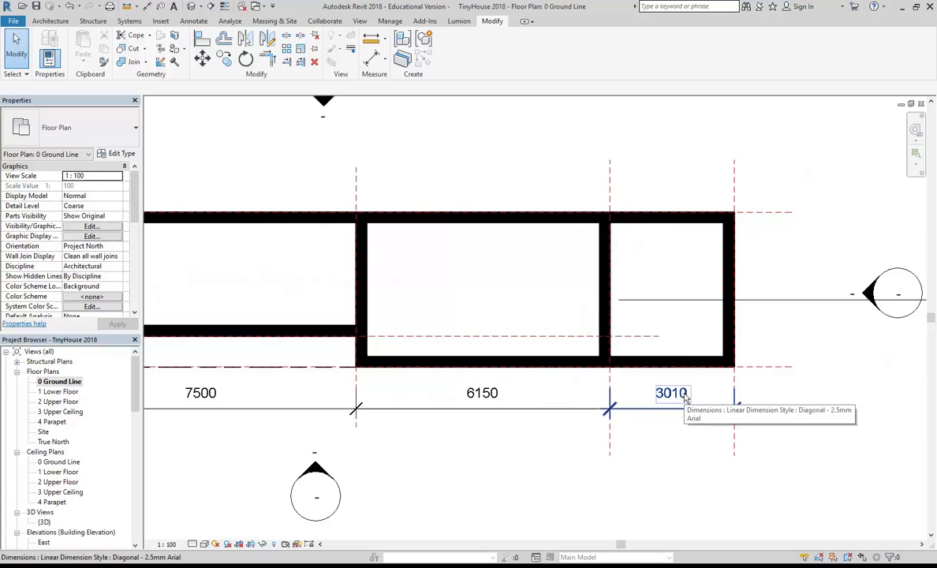
click(609, 448)
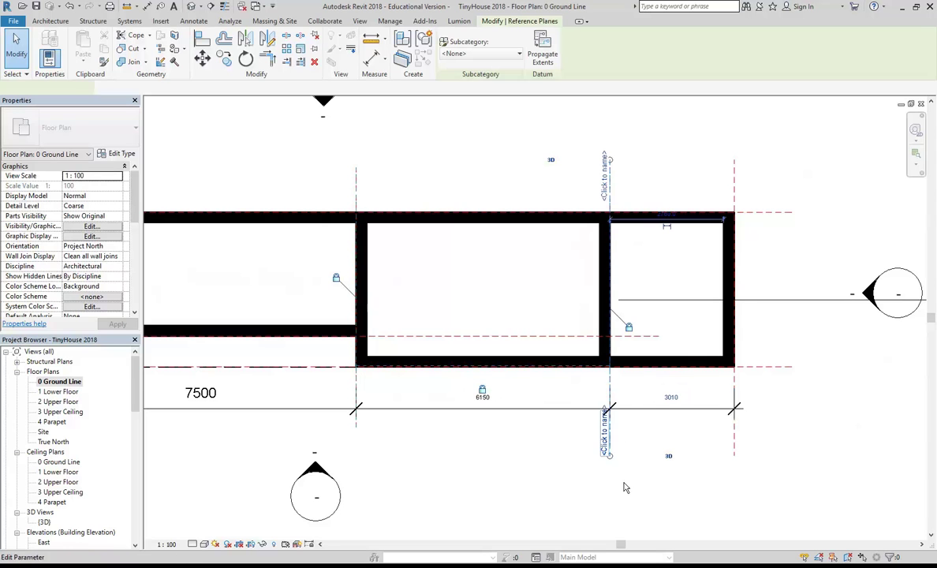
click(671, 398)
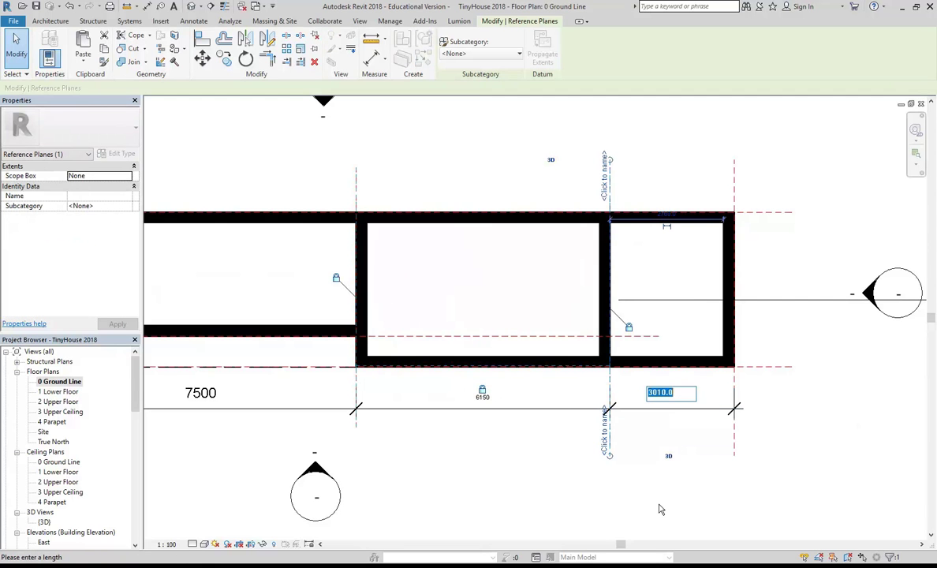
text(3000)
key(Return)
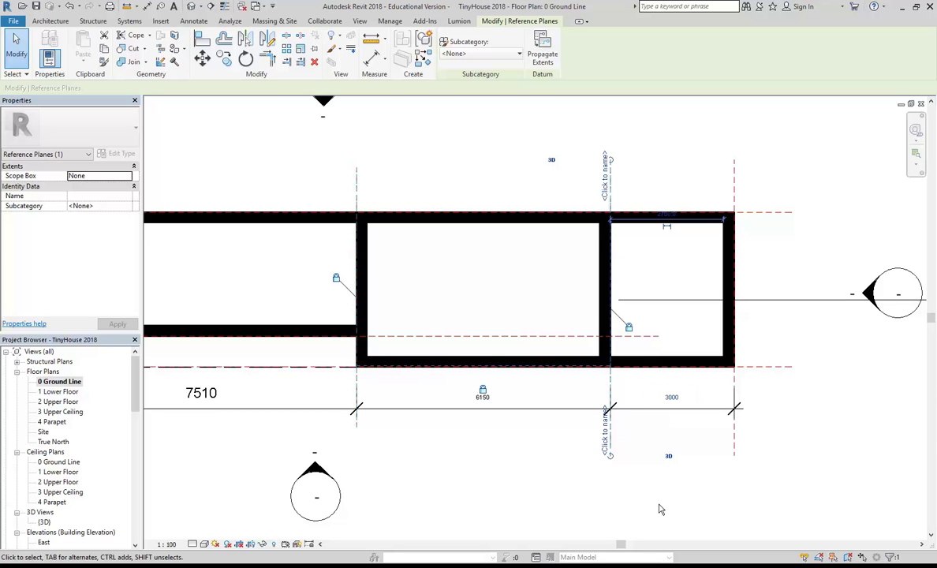
click(671, 396)
text(2500)
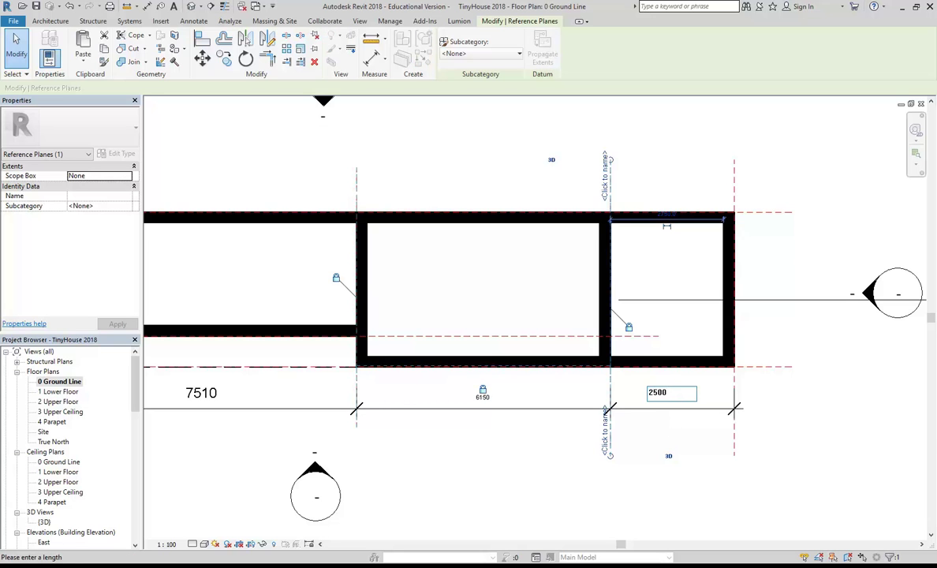
key(Return)
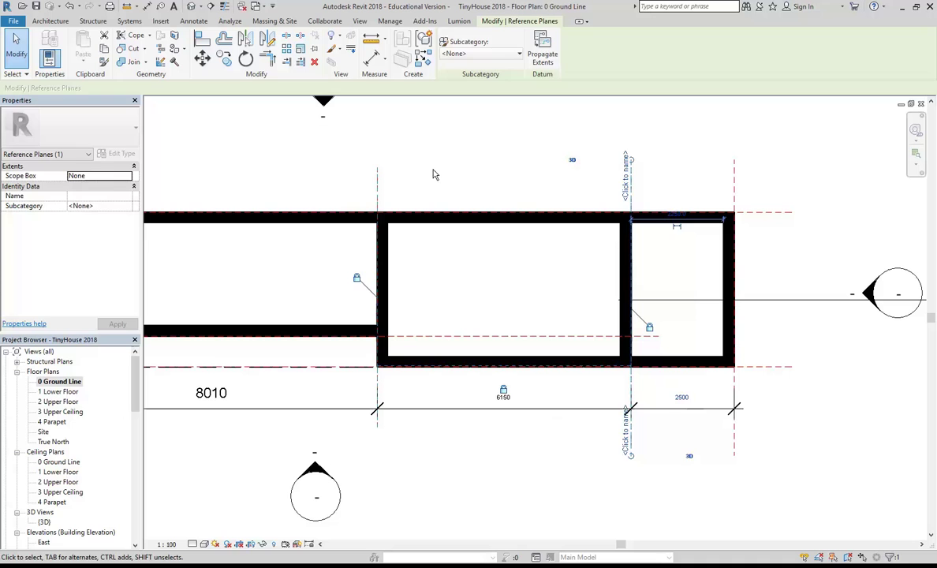
click(408, 162)
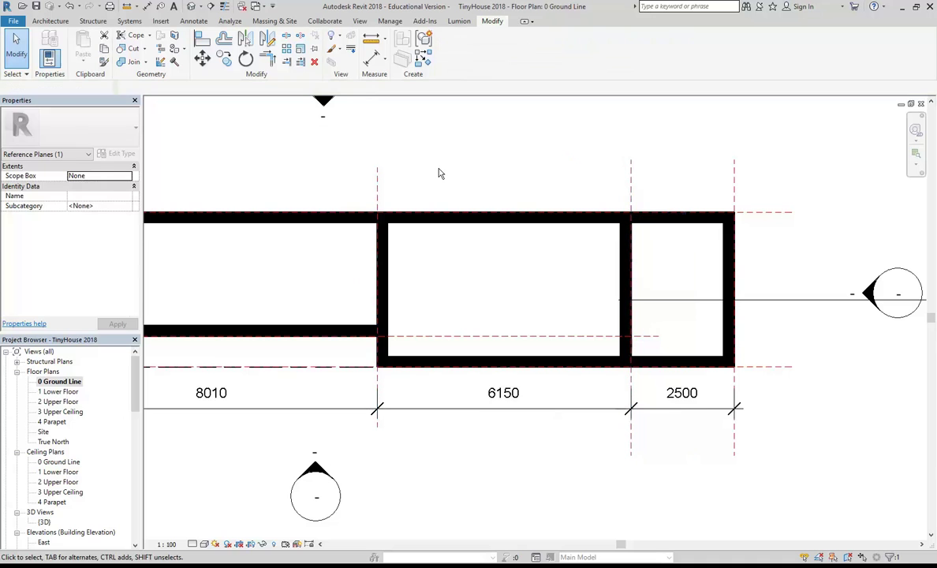
click(70, 6)
click(69, 6)
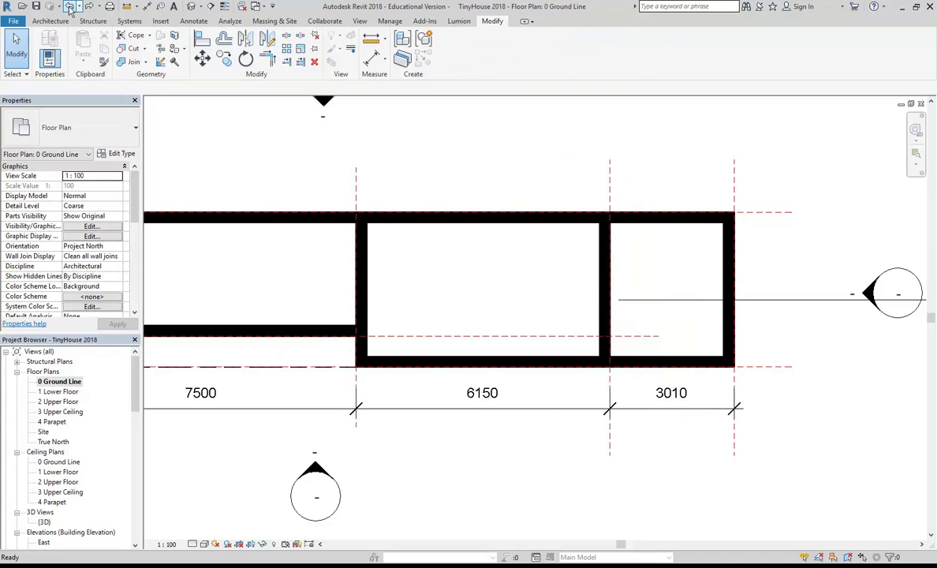
scroll(485, 233, down, 2)
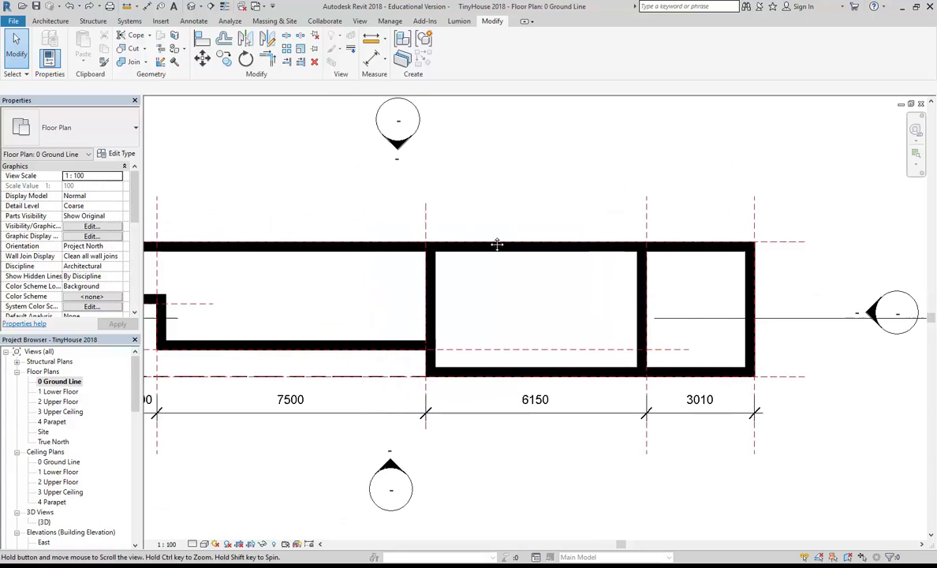
middle_drag(478, 209, 442, 233)
scroll(441, 233, down, 1)
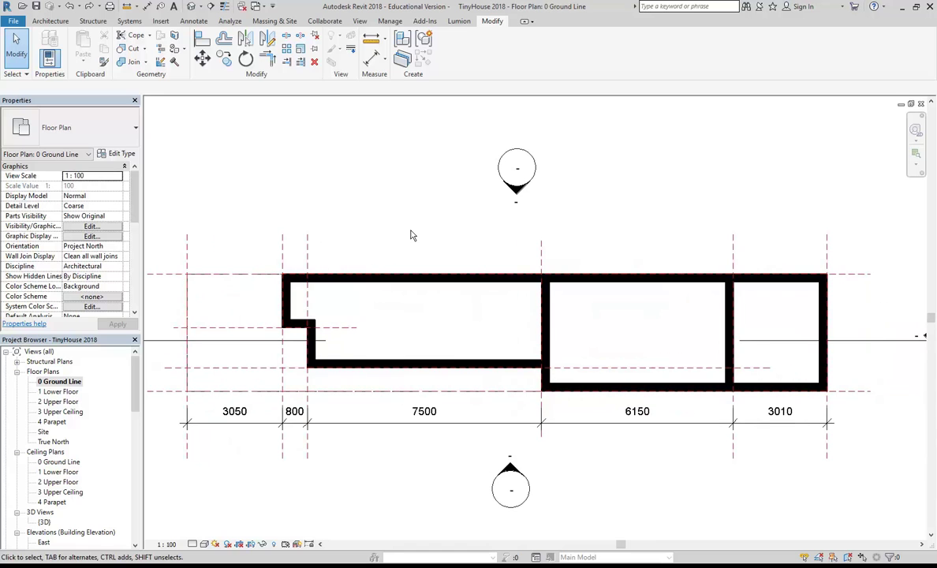
middle_drag(410, 235, 424, 234)
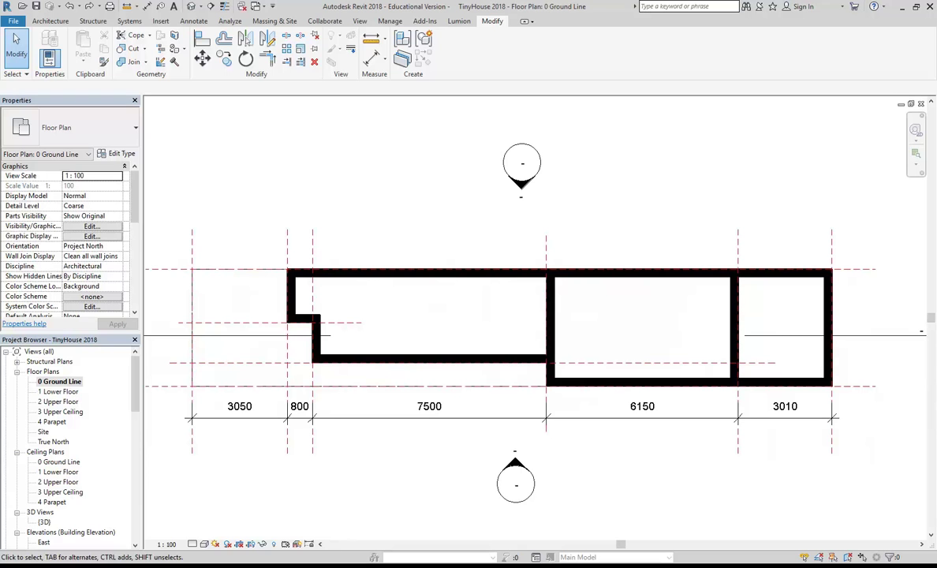
click(308, 517)
key(alt+Tab)
middle_drag(367, 381, 418, 372)
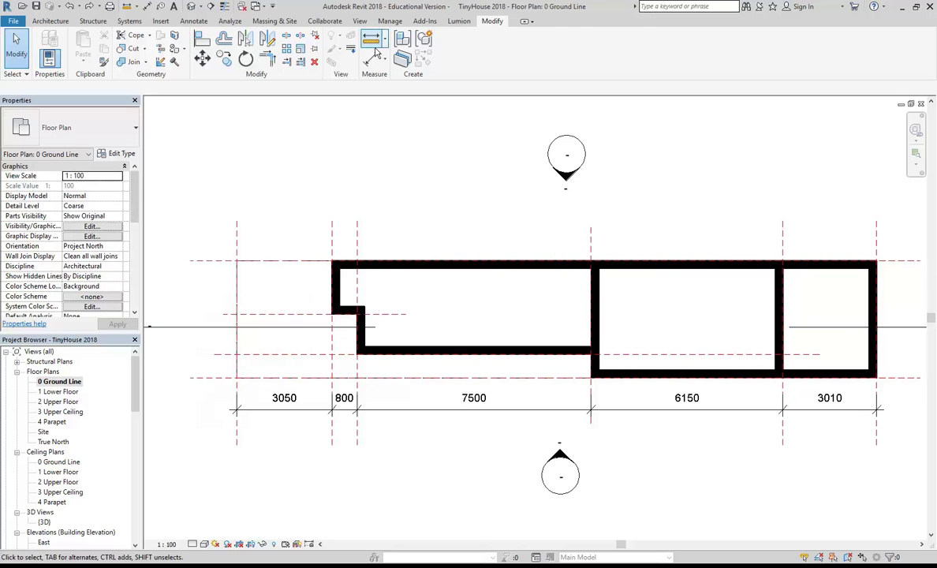
Step: Place a vertical 1715, 1285, 750 dimension string (DI) left of the plan
key(d)
key(i)
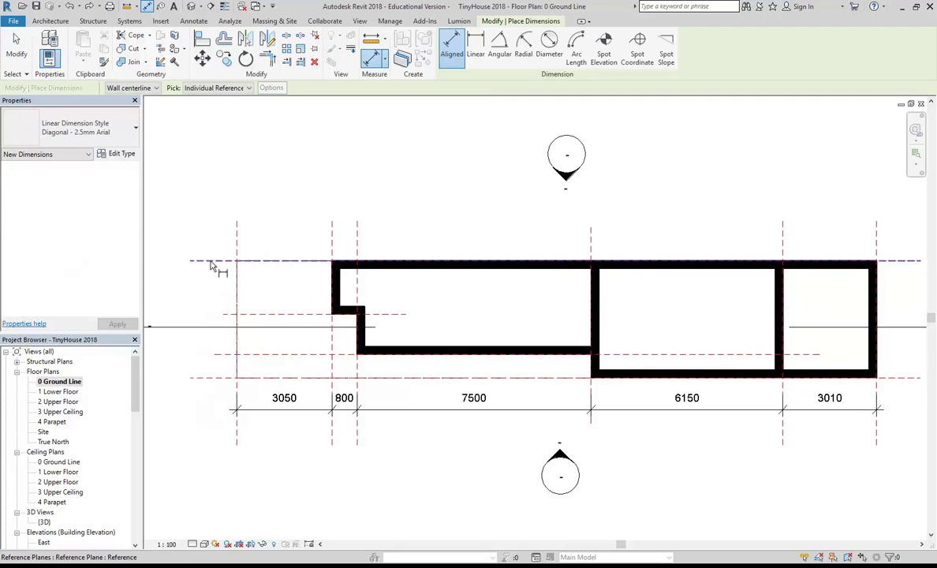
click(211, 262)
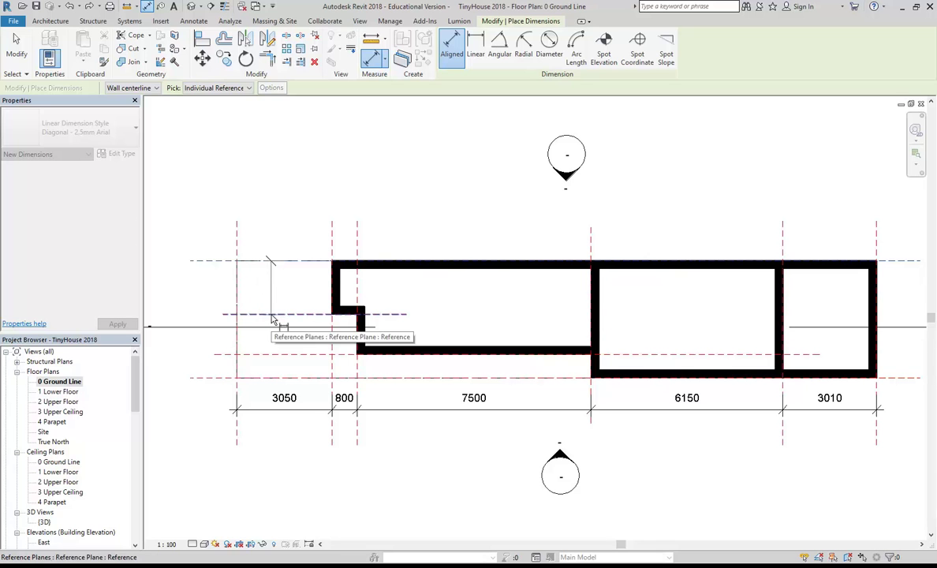
click(271, 316)
click(256, 356)
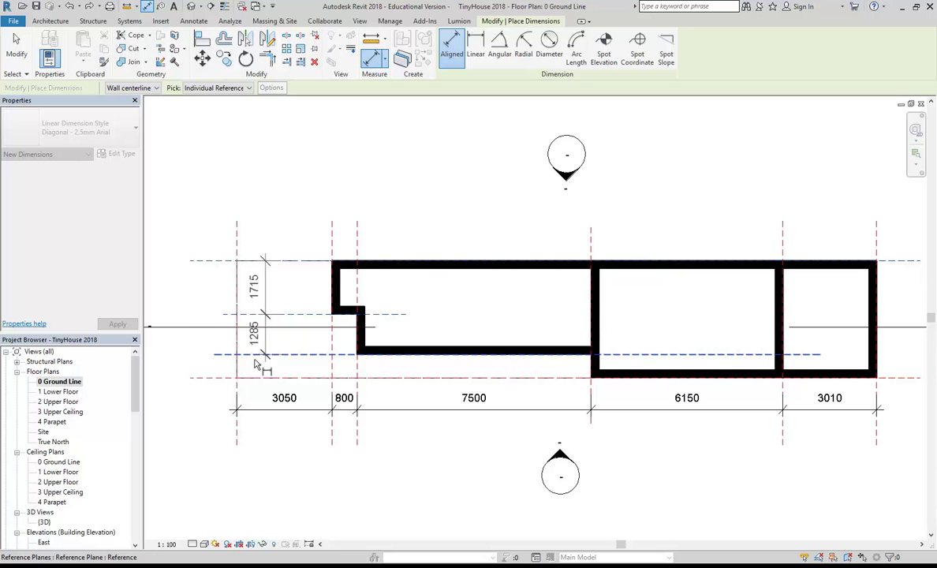
click(193, 377)
middle_drag(202, 438, 280, 441)
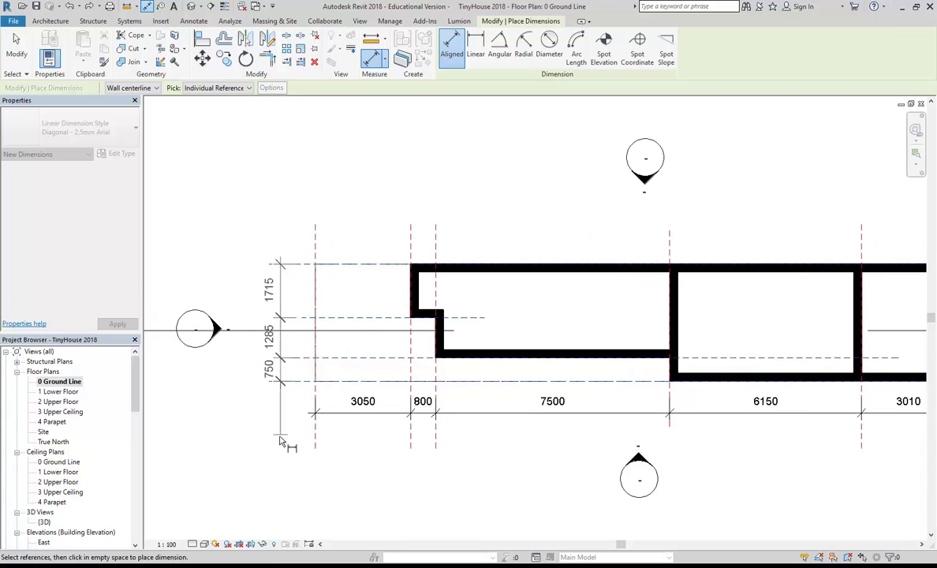
click(292, 443)
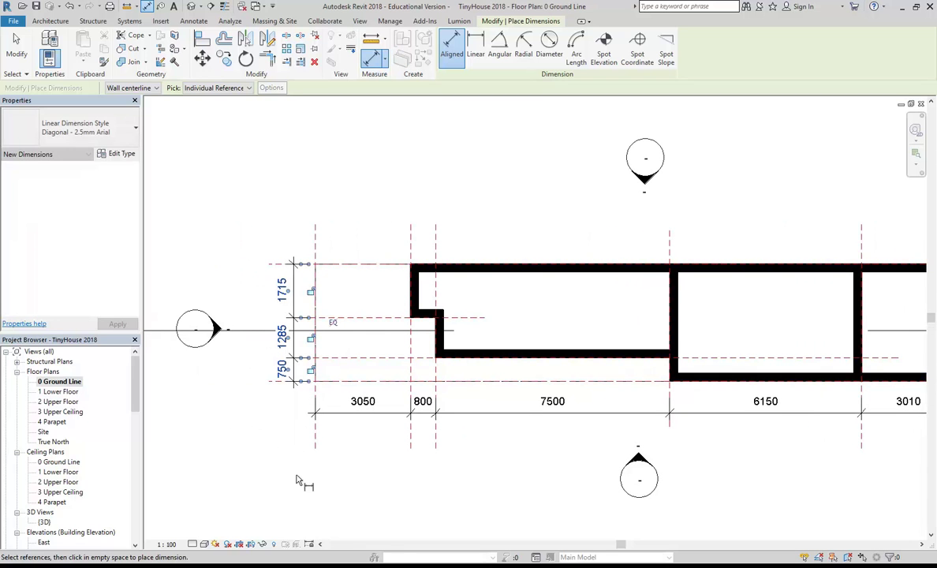
right_click(211, 182)
click(230, 183)
right_click(260, 196)
click(278, 203)
scroll(275, 228, down, 1)
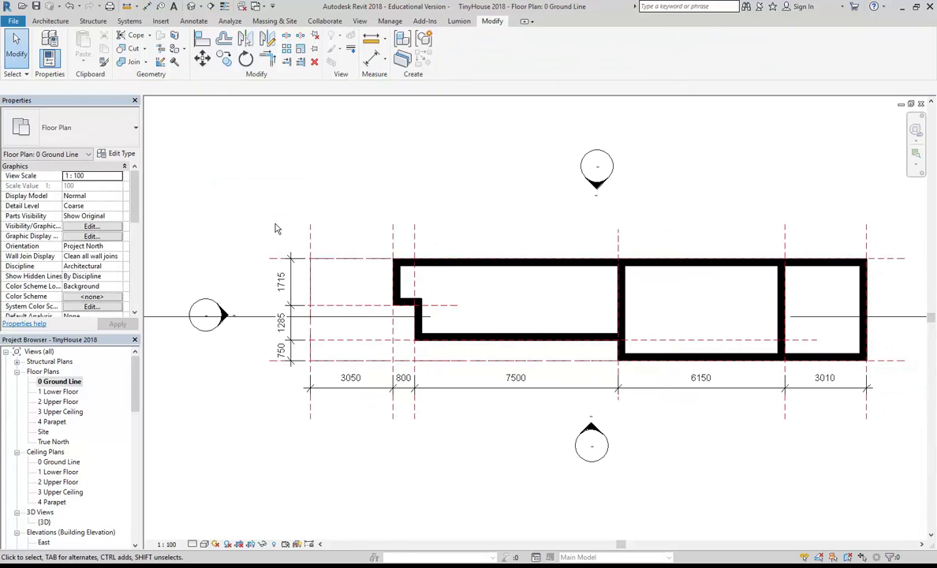
middle_drag(404, 354, 350, 352)
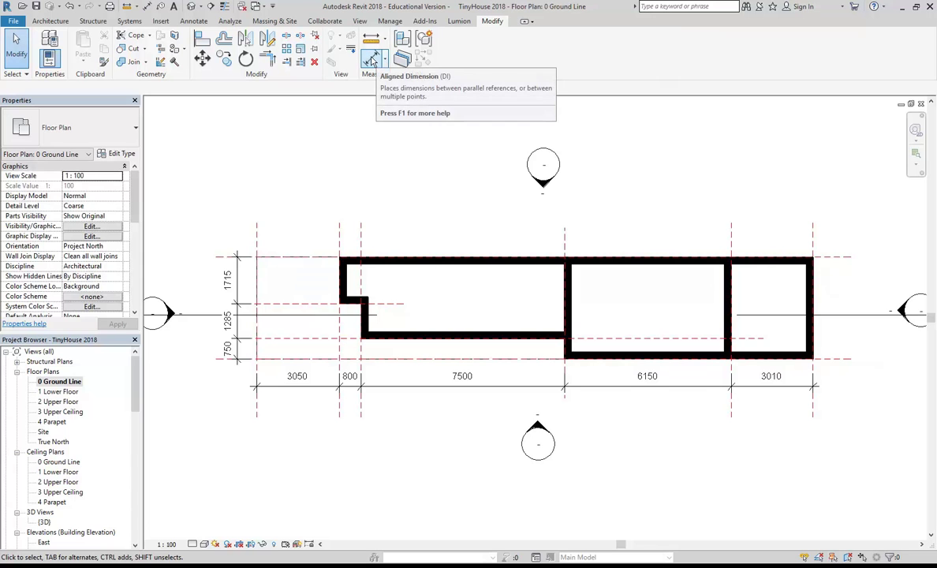
Step: Start an aligned dimension that measures to wall faces instead of centerlines
click(373, 60)
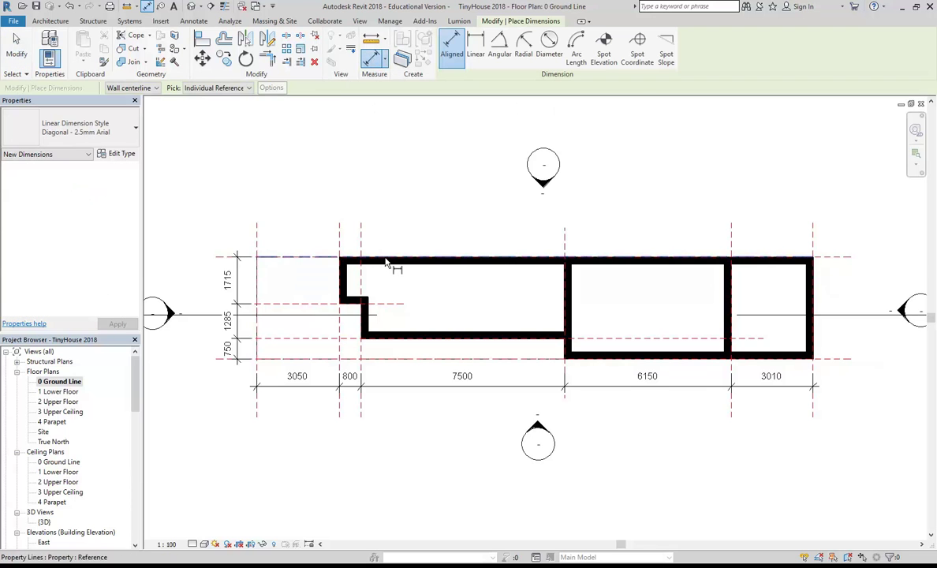
scroll(394, 259, up, 3)
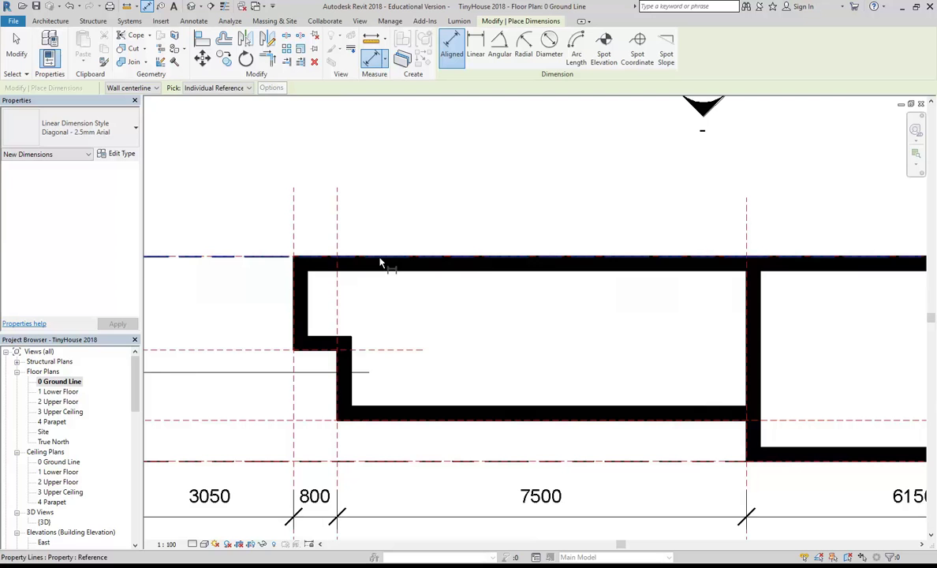
scroll(399, 223, down, 2)
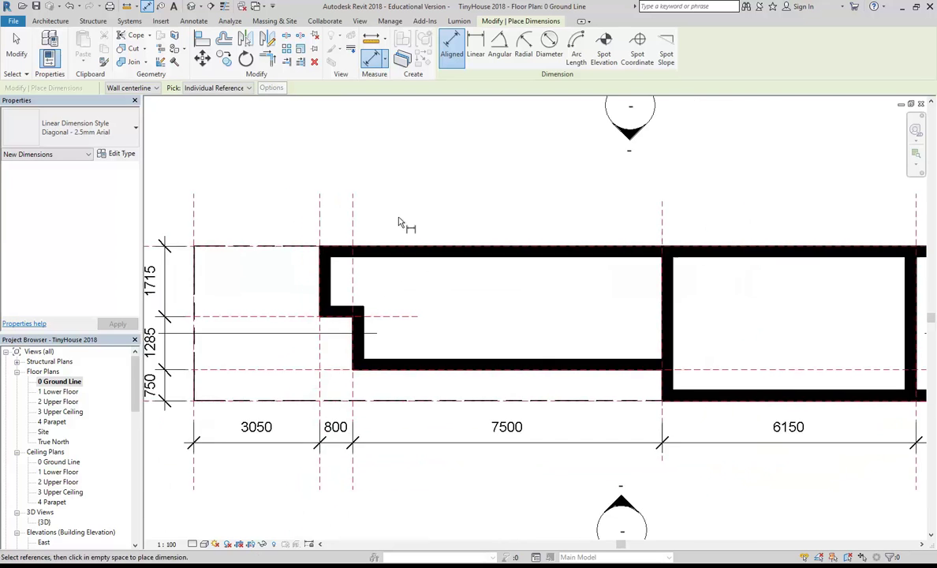
scroll(399, 223, down, 3)
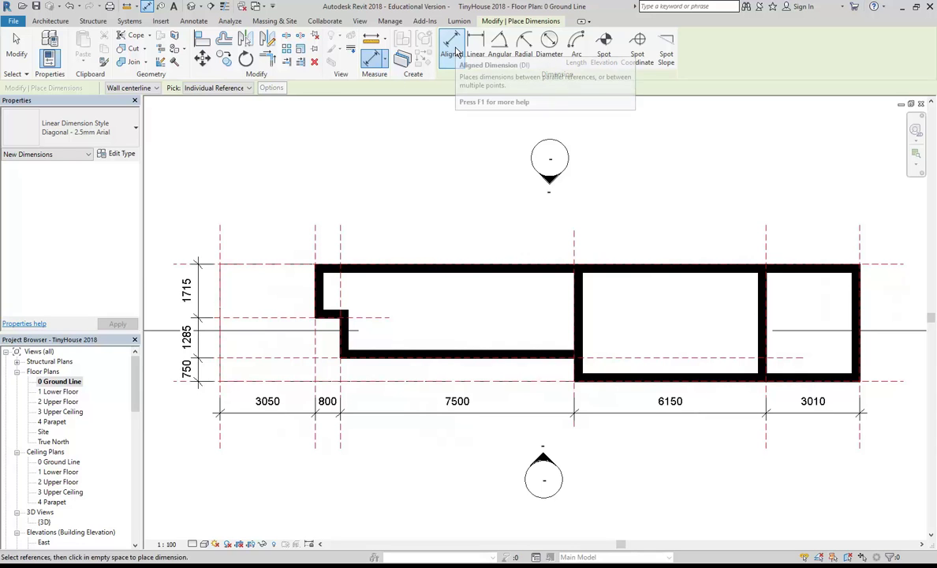
click(138, 88)
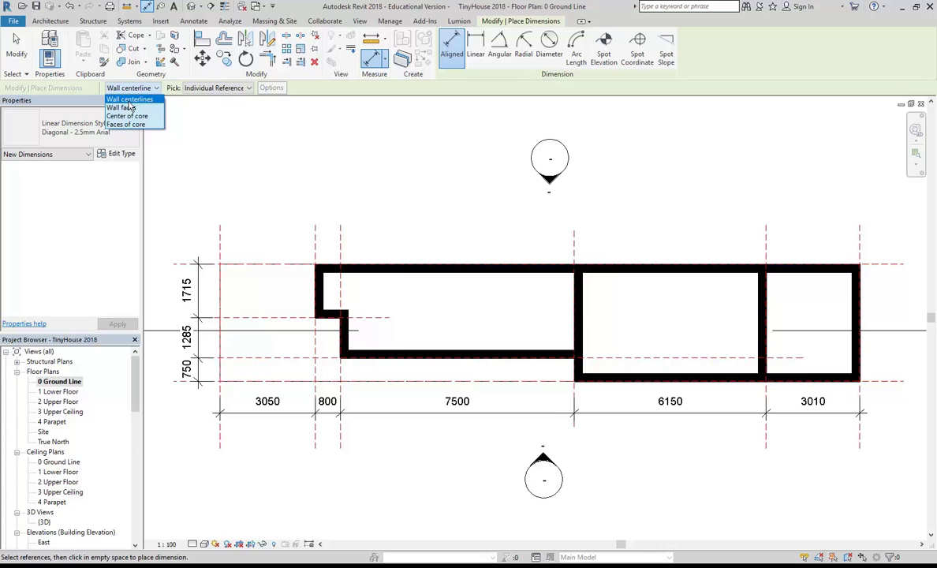
click(124, 109)
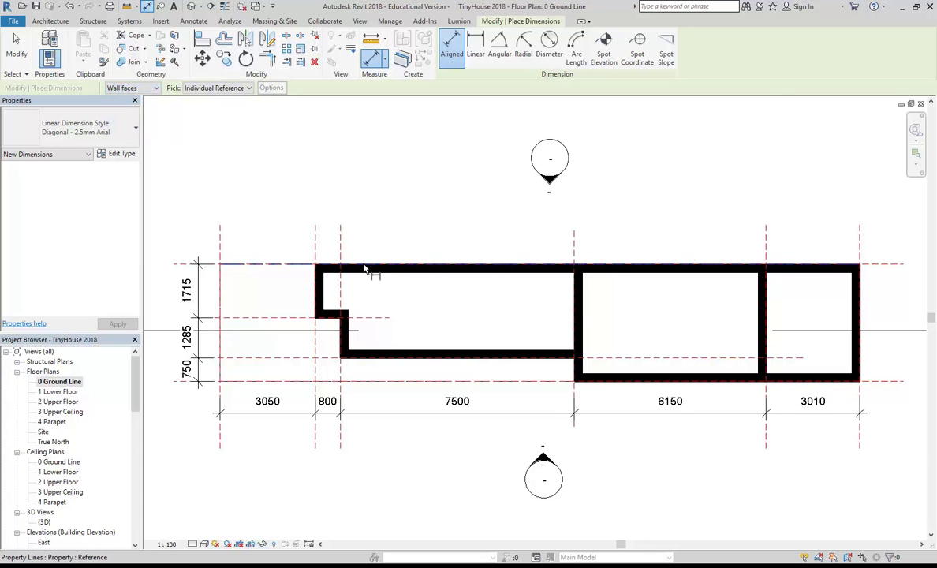
Step: Place a vertical wall-face dimension chain left of the plan (250, 1215, 250, 1035, 250)
scroll(325, 266, up, 3)
click(340, 266)
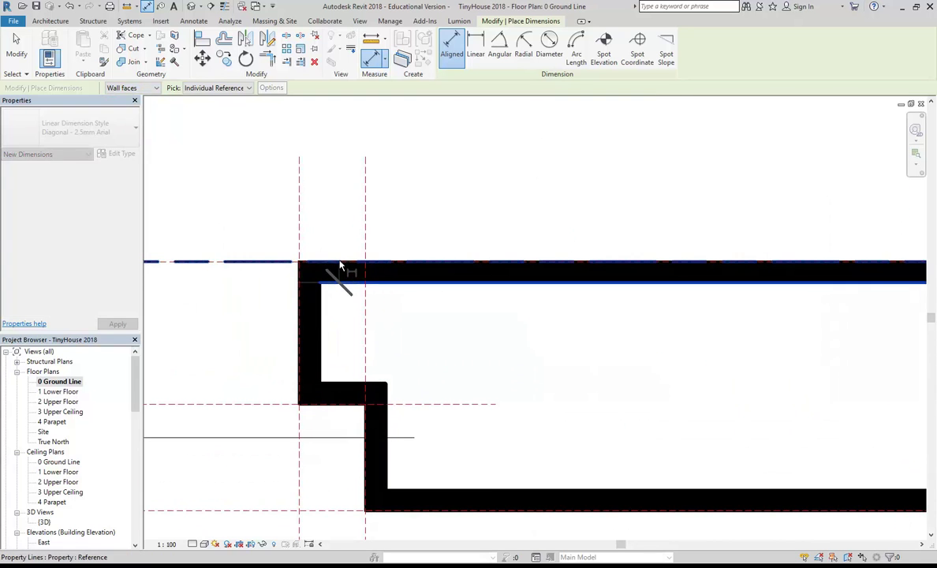
click(304, 284)
scroll(379, 306, down, 2)
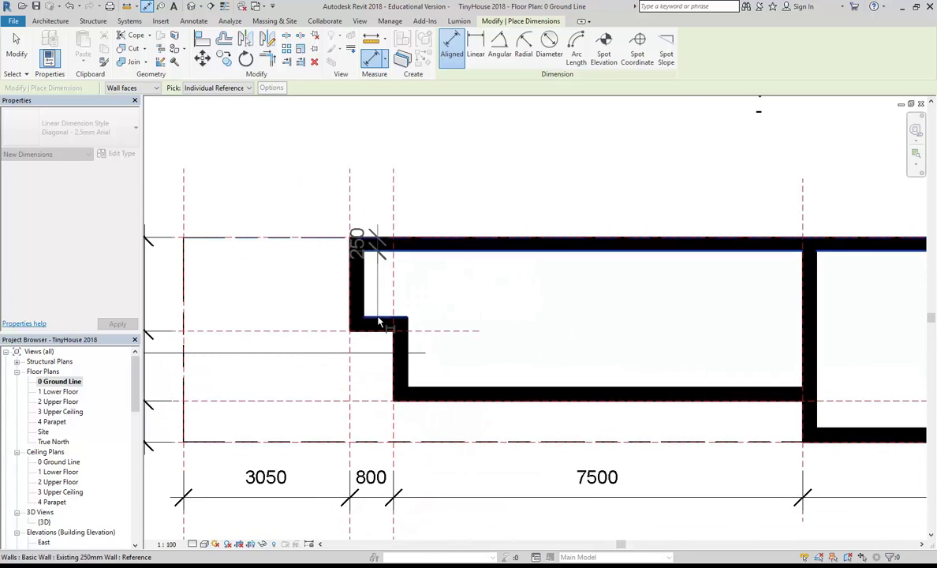
click(379, 319)
click(388, 330)
click(447, 388)
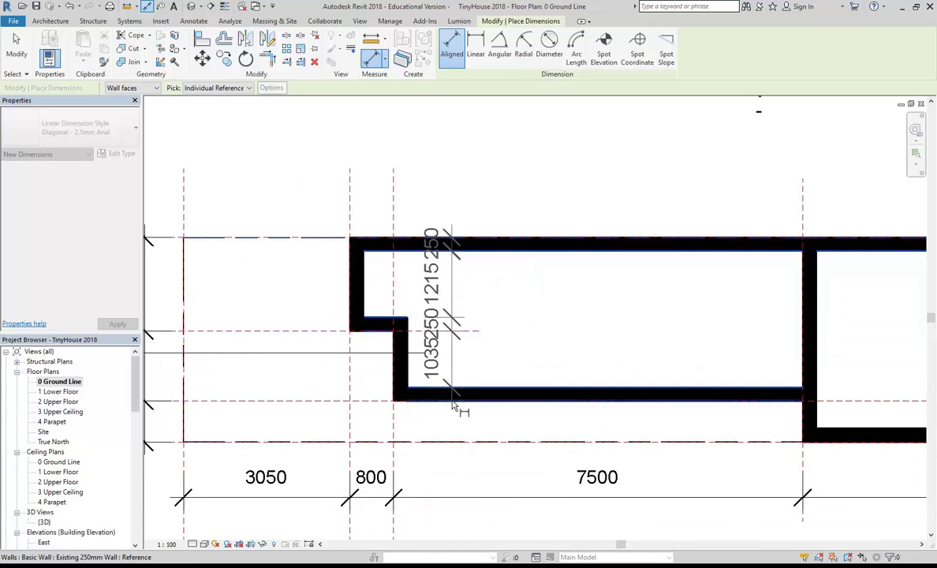
scroll(454, 406, down, 2)
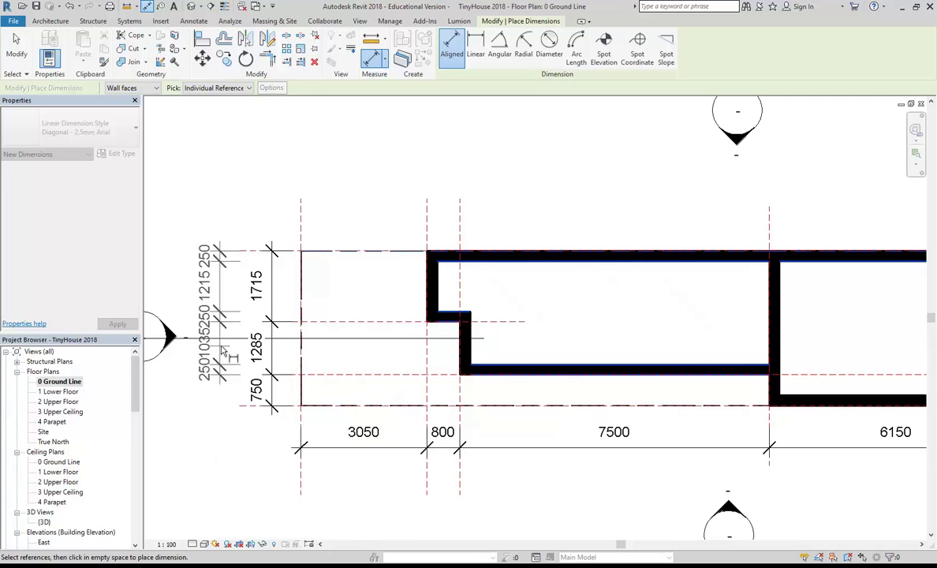
click(225, 352)
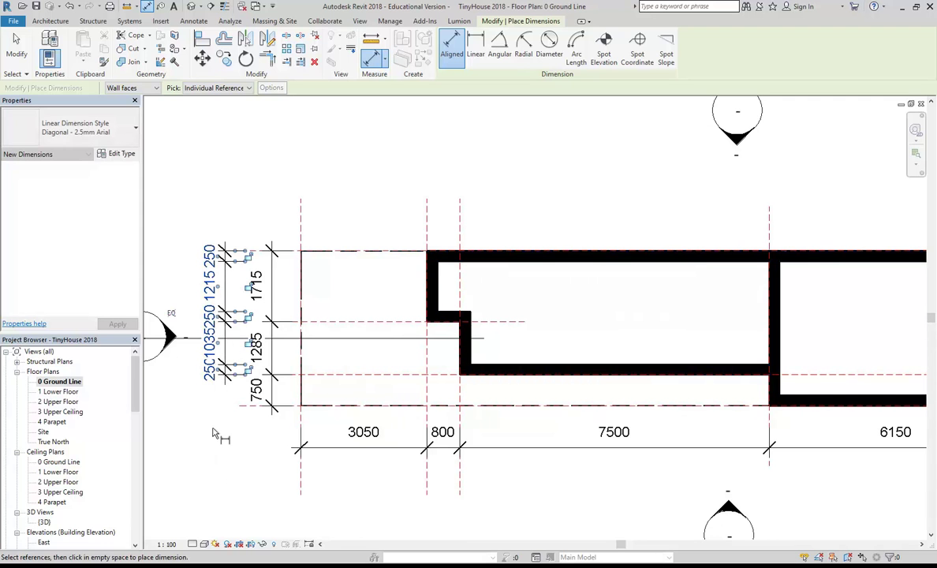
key(Escape)
key(Escape)
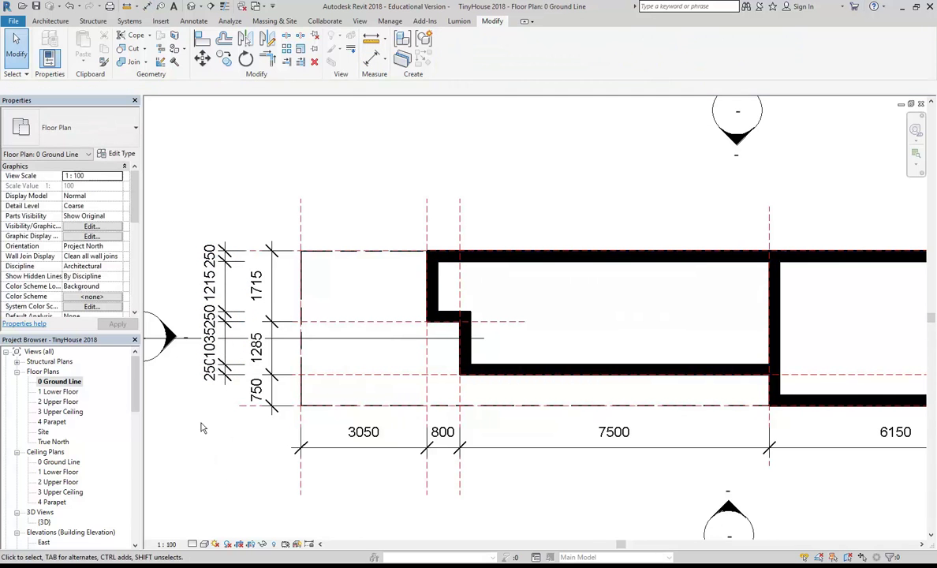
Step: Set the ground floor plan's view scale to 1 : 50 and cancel a trial aligned dimension
click(166, 543)
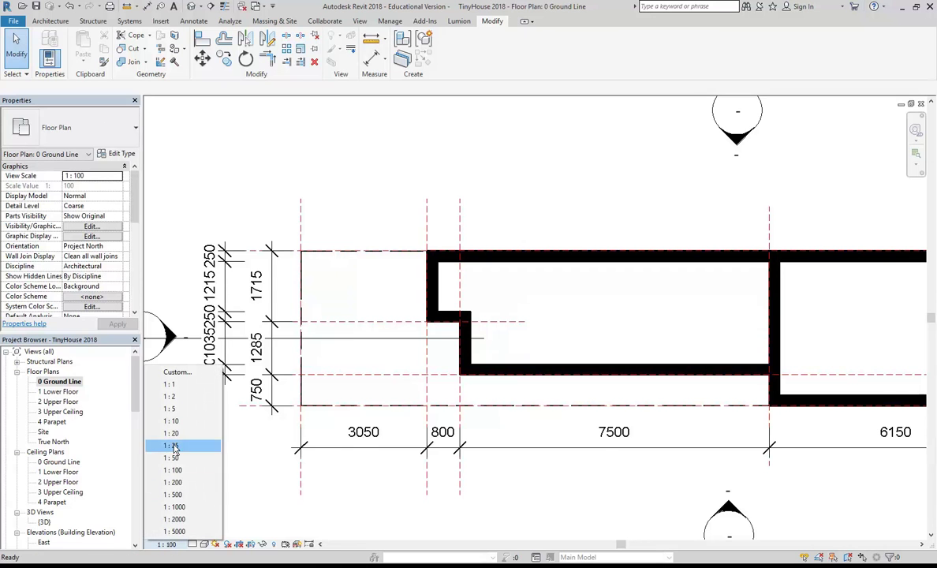
click(172, 457)
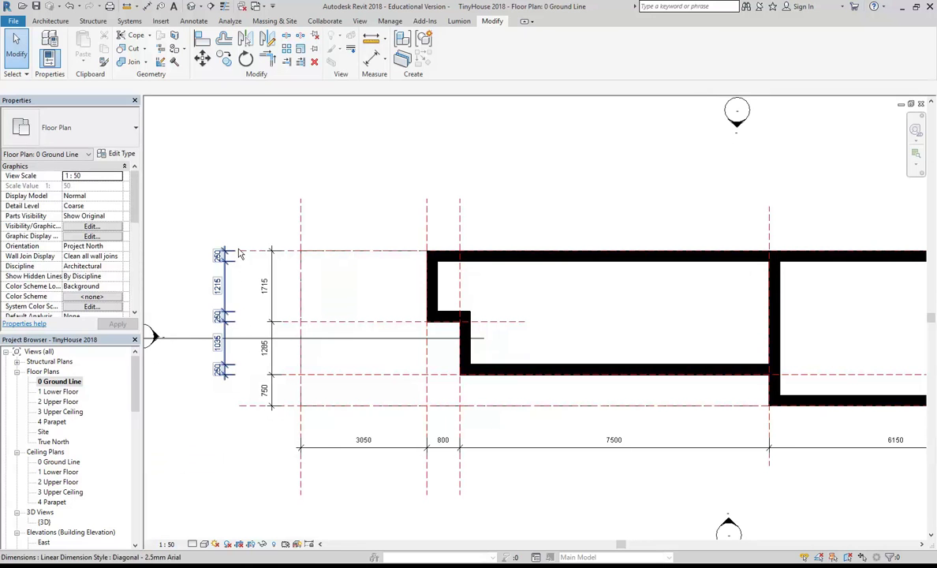
click(371, 57)
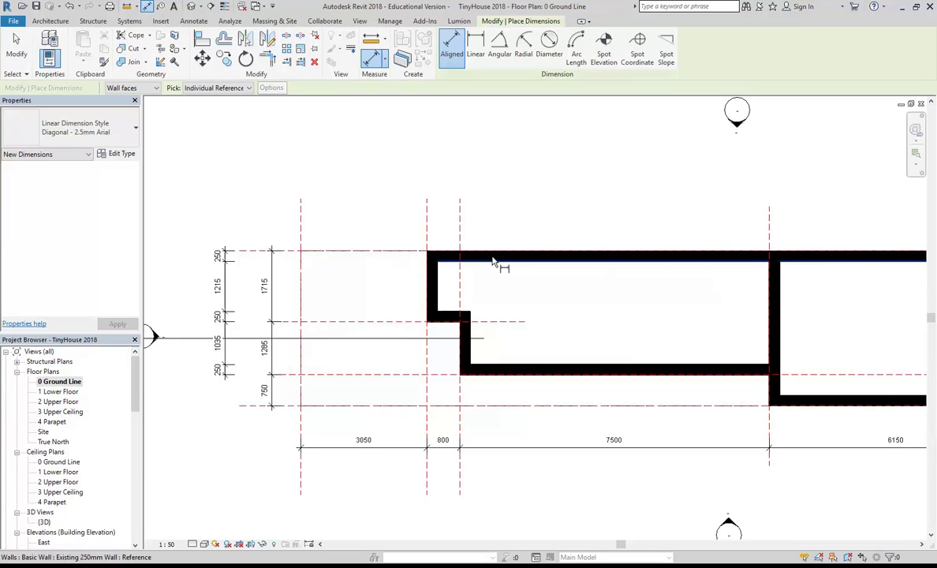
key(Tab)
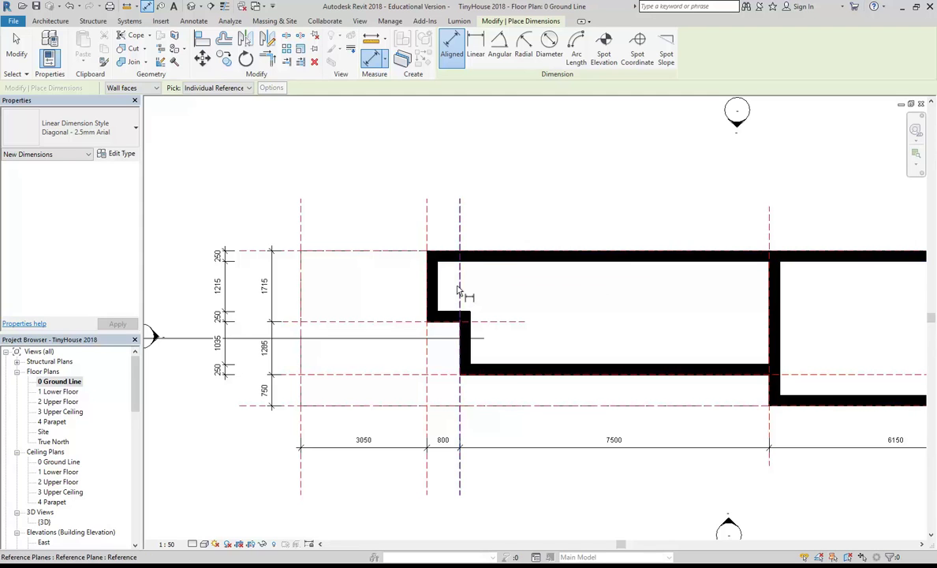
key(Escape)
key(Escape)
middle_drag(540, 231, 418, 273)
scroll(418, 274, down, 1)
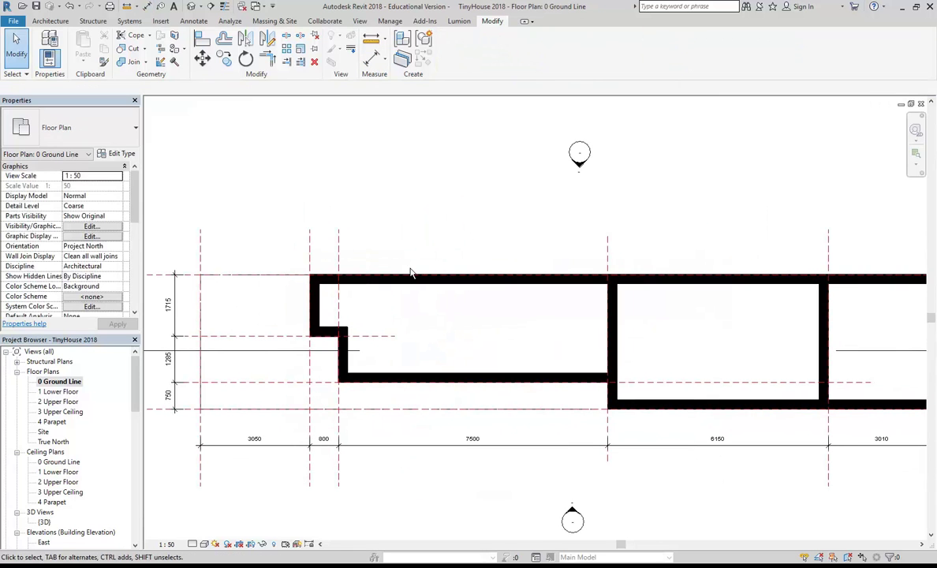
scroll(410, 274, down, 3)
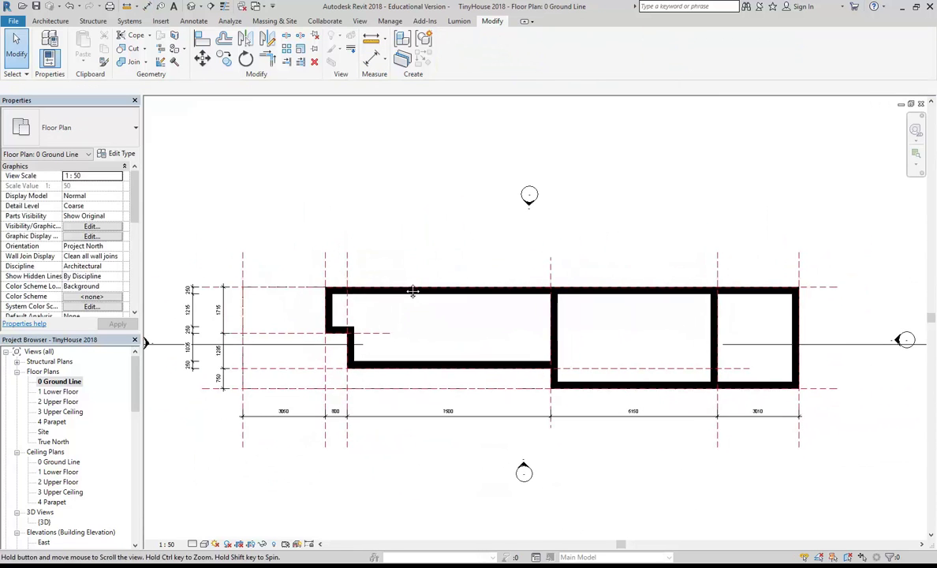
Step: Restart aligned dimensioning with the Wall faces option, then cancel back to plain selection
click(370, 57)
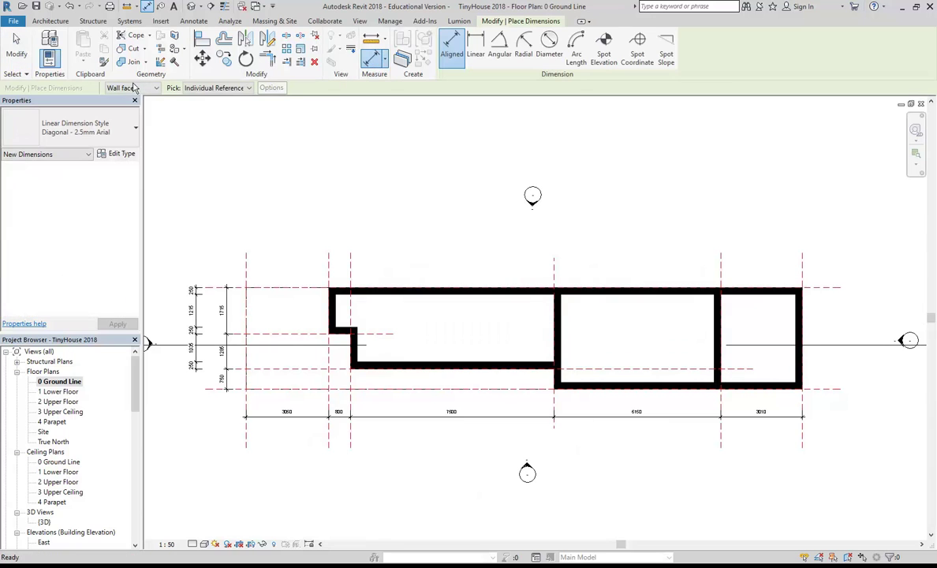
click(131, 87)
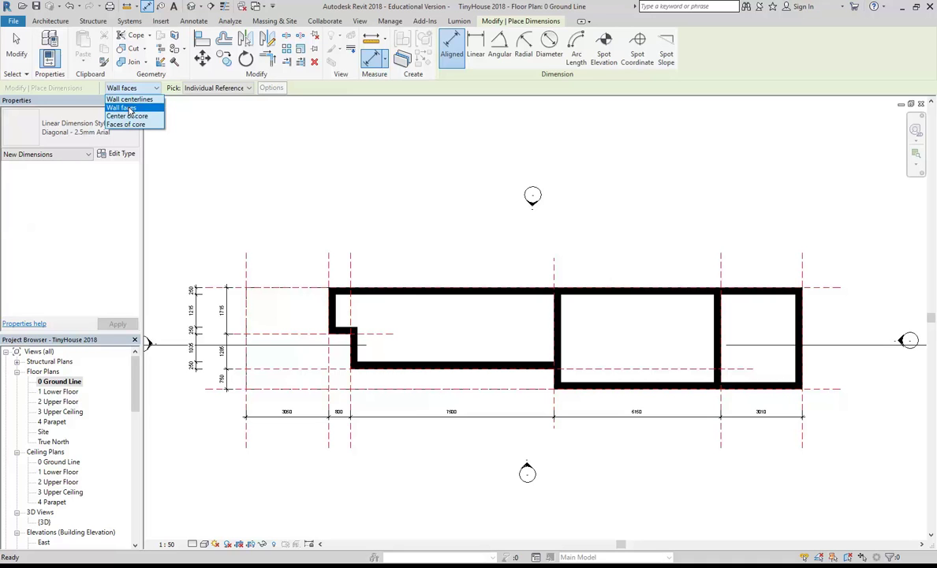
click(131, 108)
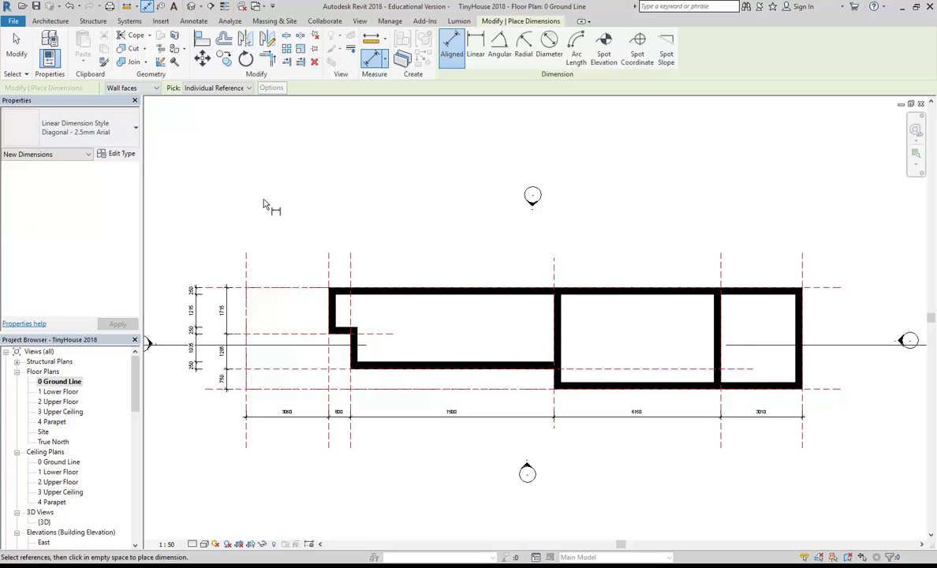
middle_drag(244, 184, 265, 178)
right_click(269, 173)
click(285, 178)
right_click(286, 179)
click(307, 186)
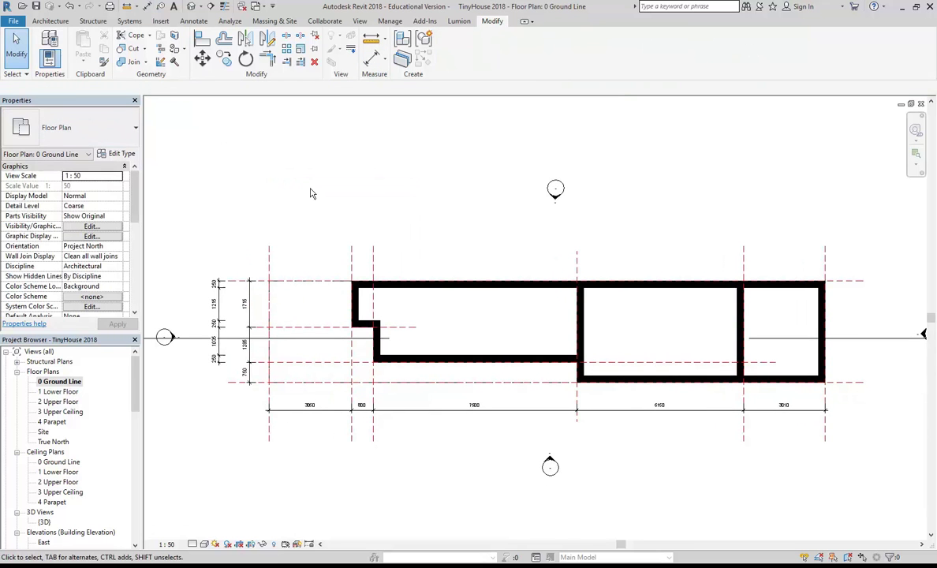
Step: Minimize the terrace house photo in Photo Viewer to return to Revit
scroll(310, 193, down, 1)
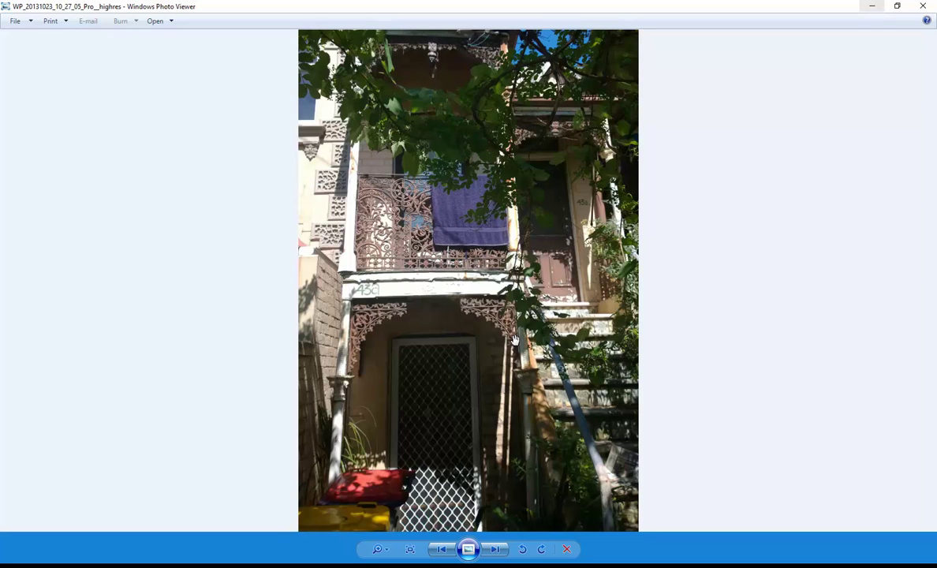
click(871, 6)
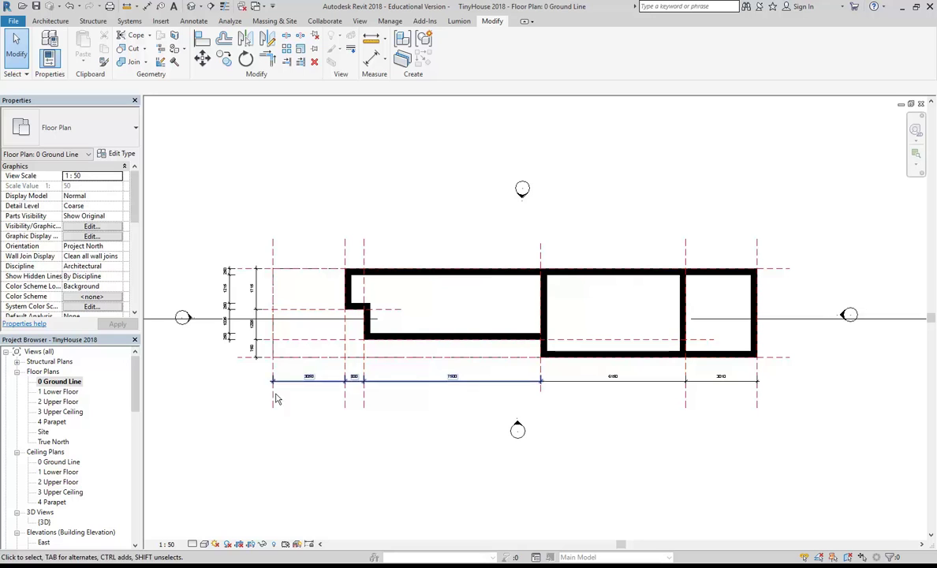
Step: Open the 2 Upper Floor plan and start a new floor sketch at the stepped left end
double_click(59, 402)
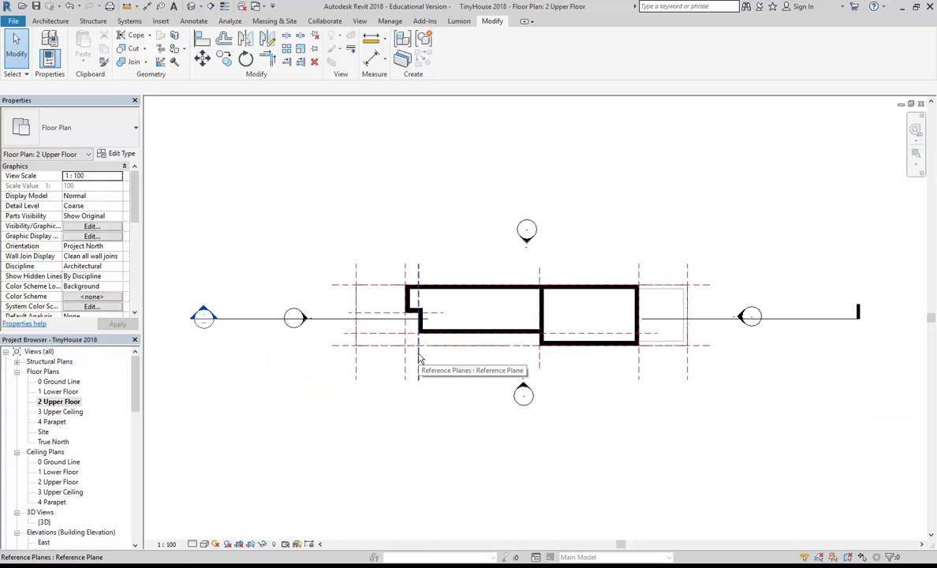
scroll(395, 303, up, 5)
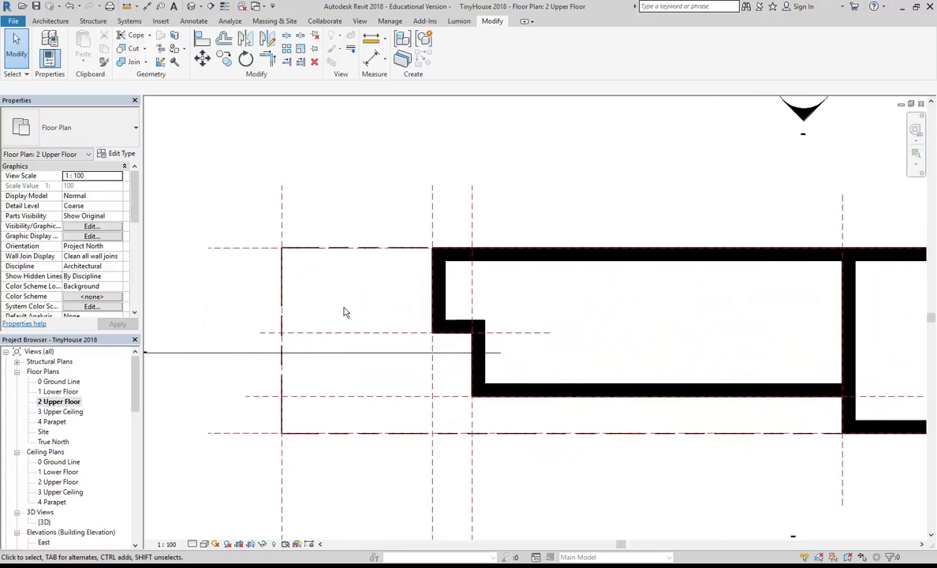
scroll(312, 323, up, 3)
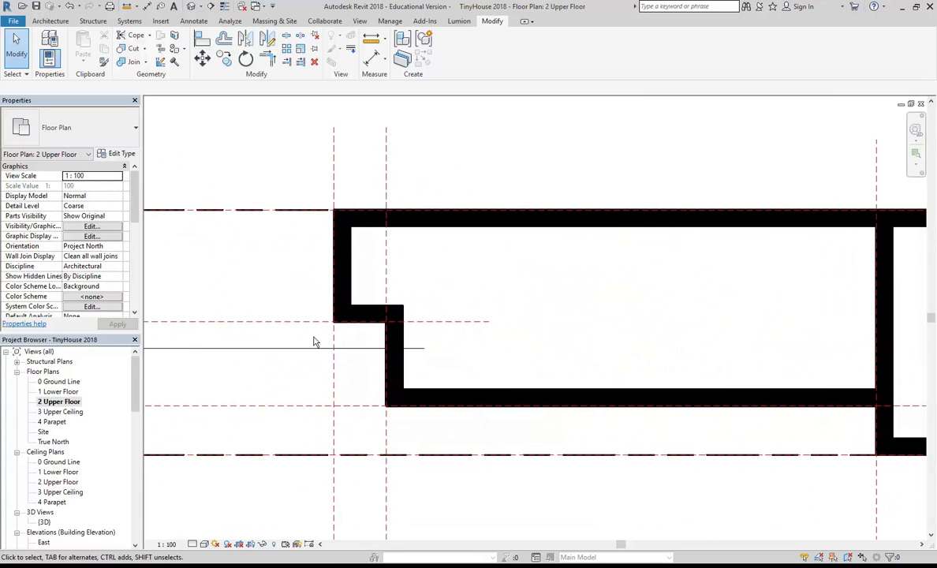
click(49, 24)
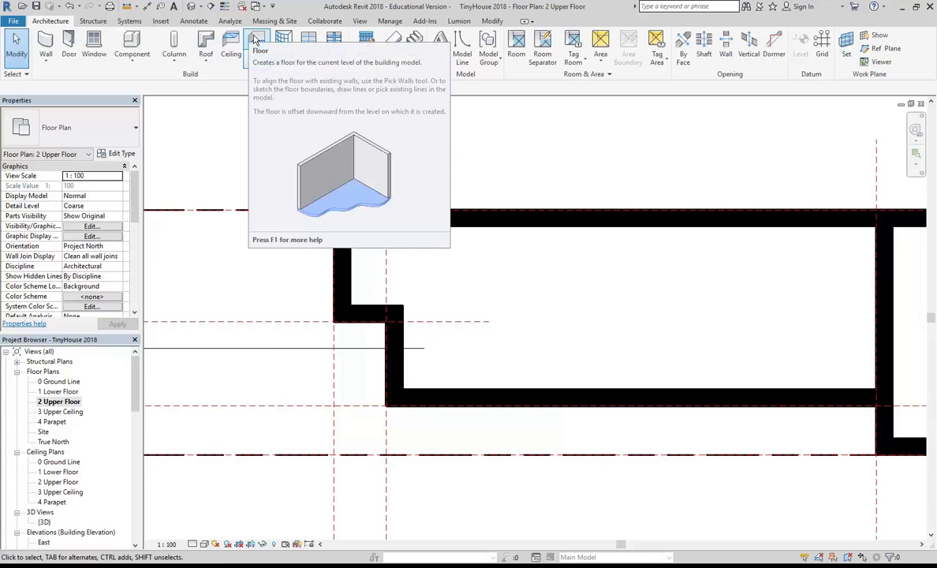
click(256, 40)
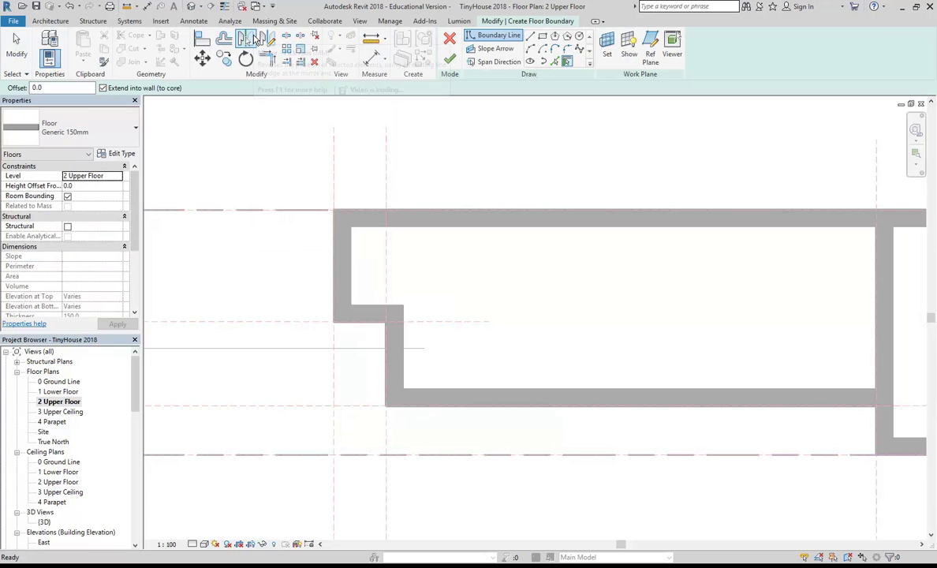
scroll(317, 350, up, 2)
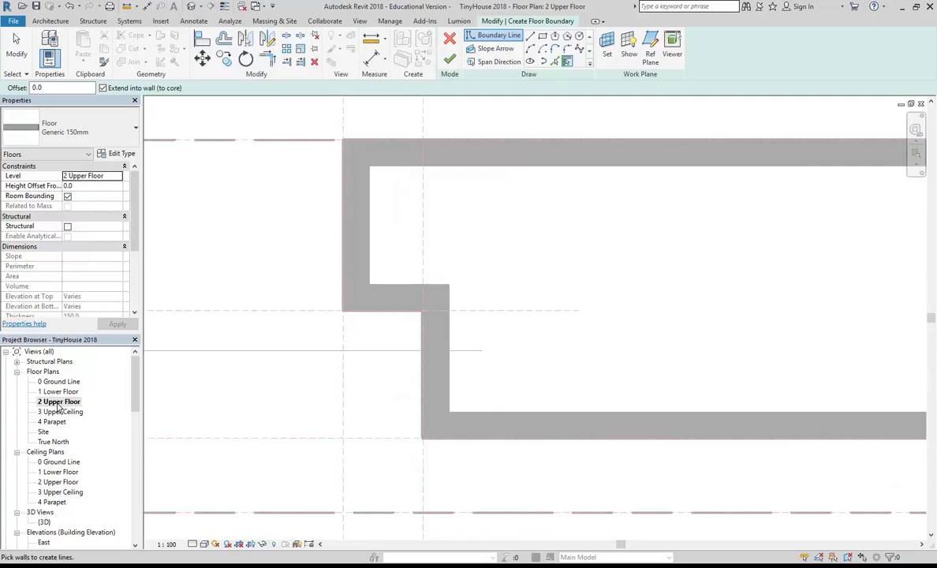
middle_drag(289, 396, 337, 400)
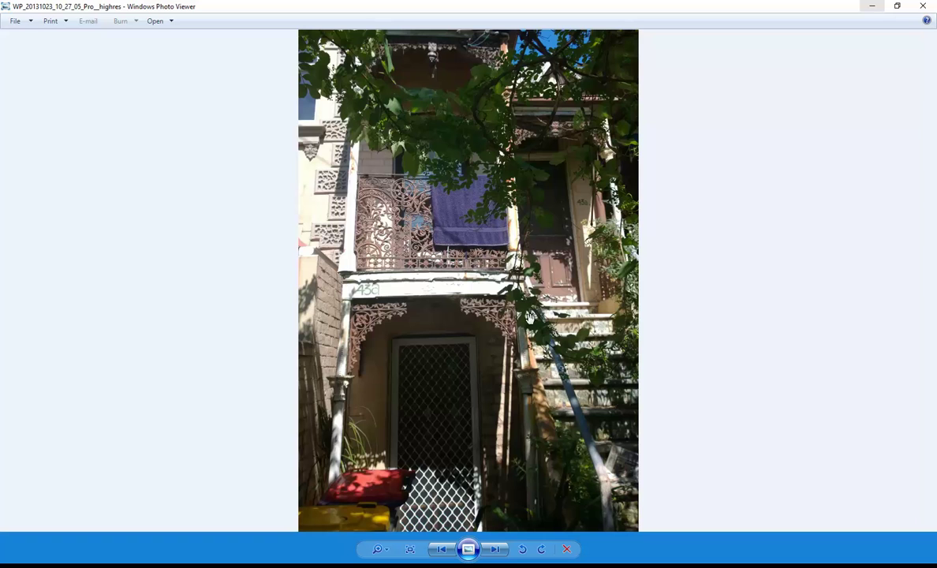
Step: Minimize the house photo to return to the Revit floor-boundary sketch
click(872, 6)
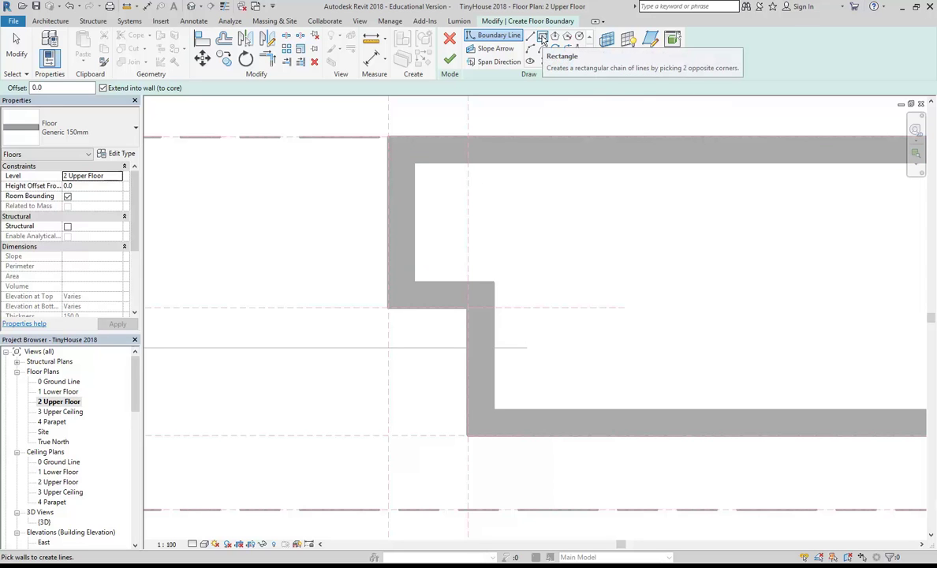
Step: Sketch an 800 by 1285 rectangle between the notch's wall corners and finish the floor
click(542, 39)
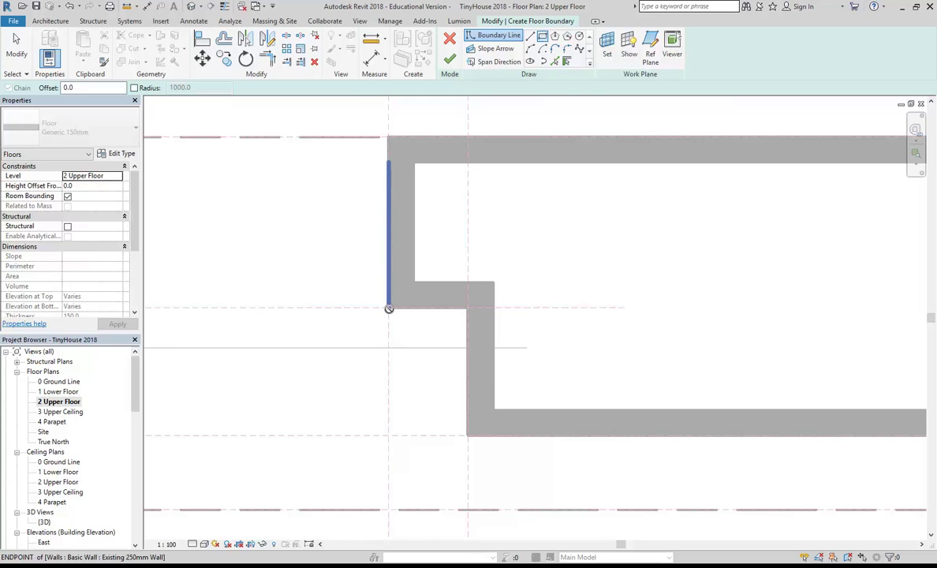
click(388, 307)
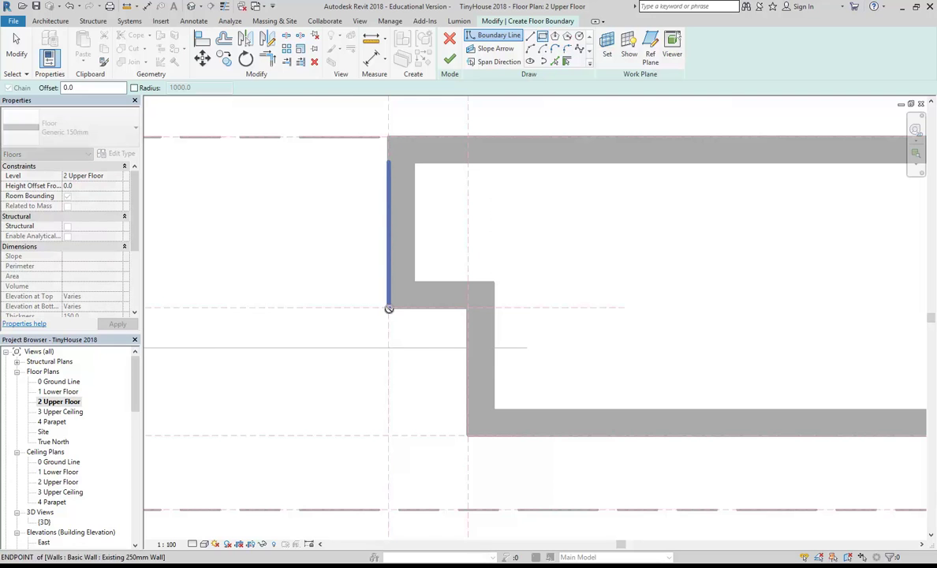
click(469, 435)
right_click(240, 182)
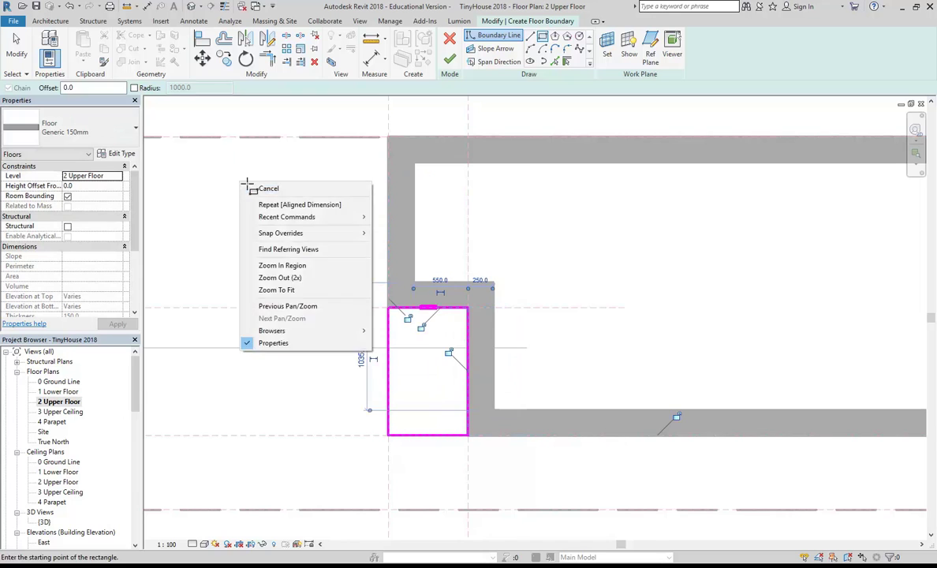
click(268, 193)
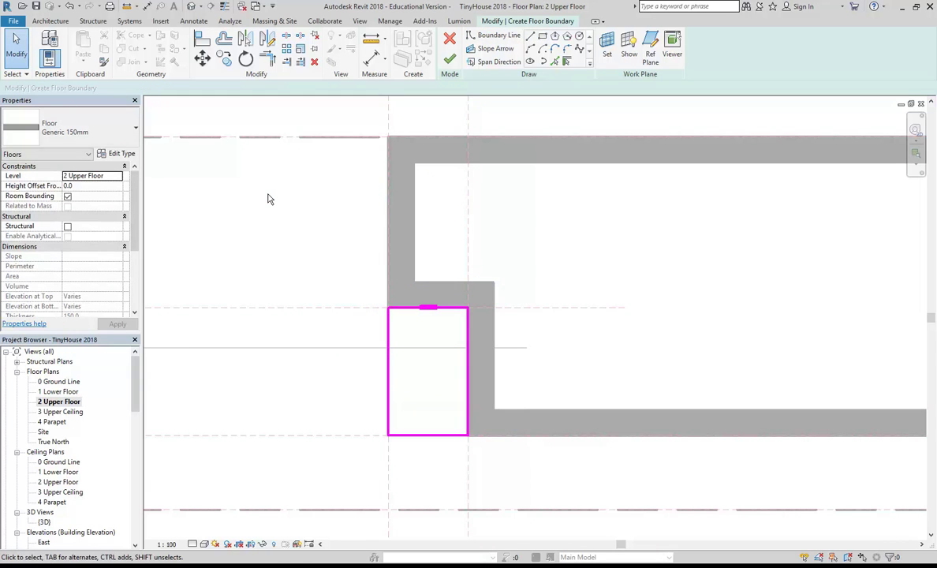
scroll(303, 203, down, 2)
middle_drag(303, 203, 376, 228)
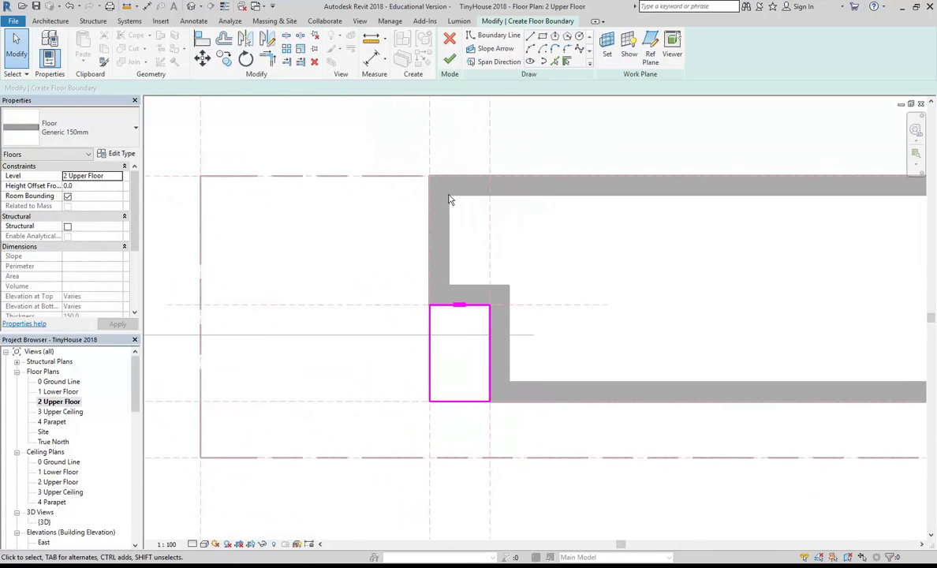
click(453, 59)
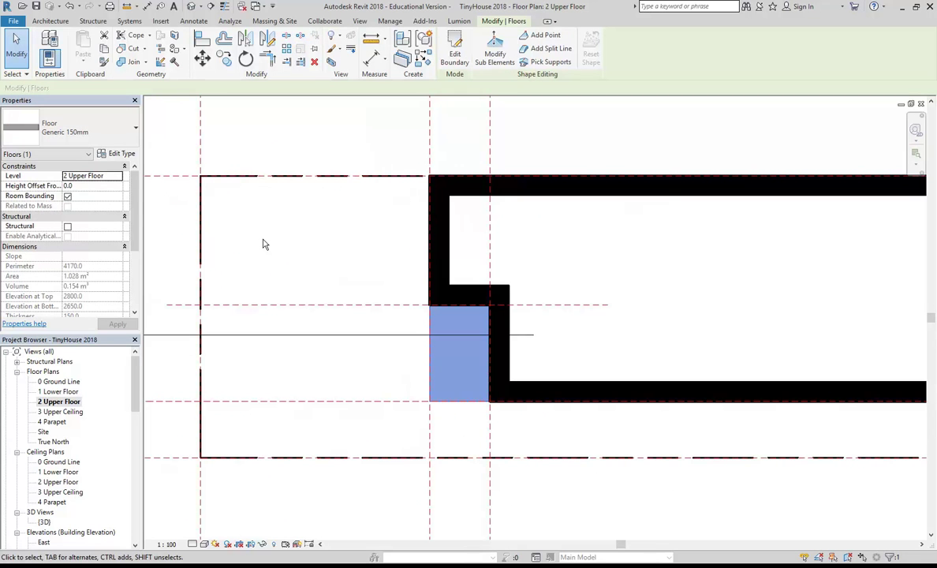
Step: Set the landing floor's Height Offset From Level to -150
click(90, 185)
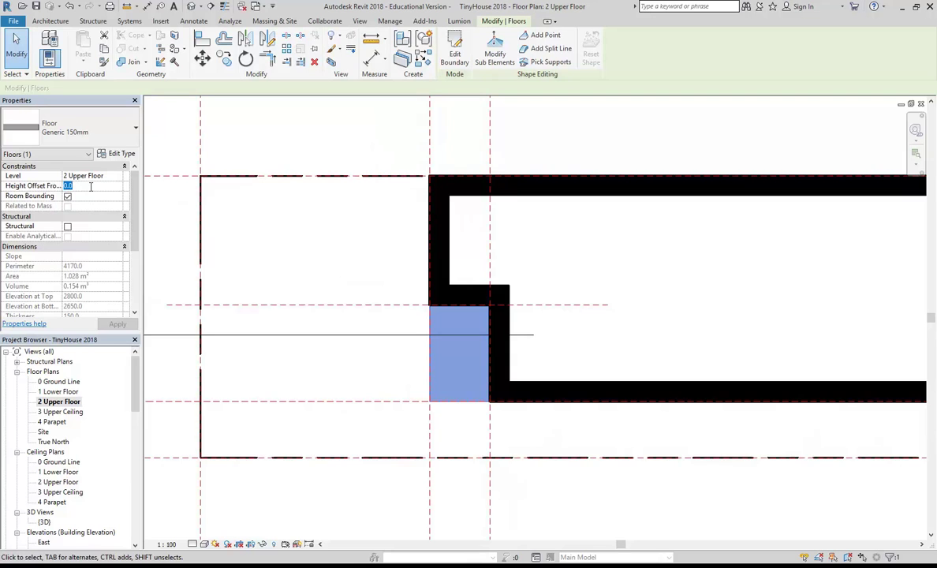
text(-150)
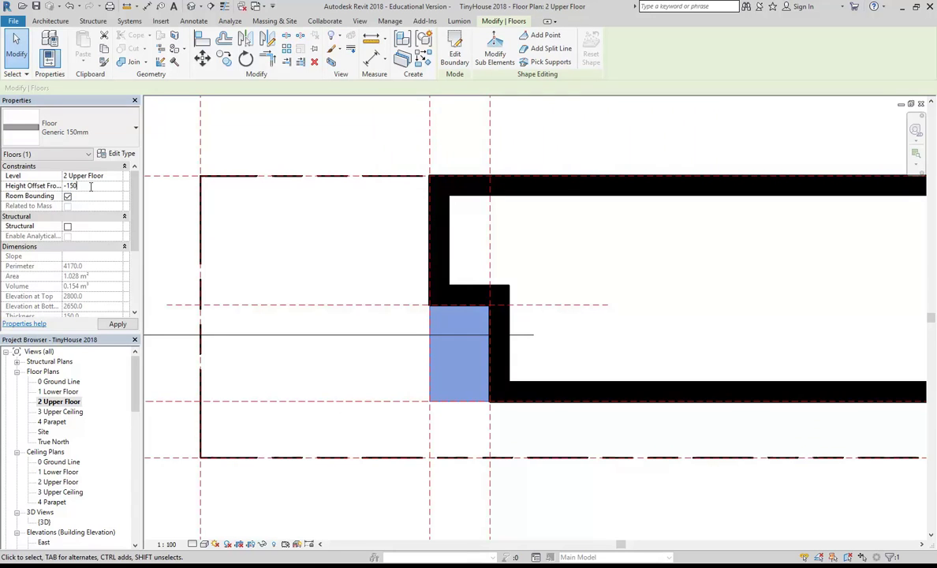
key(Return)
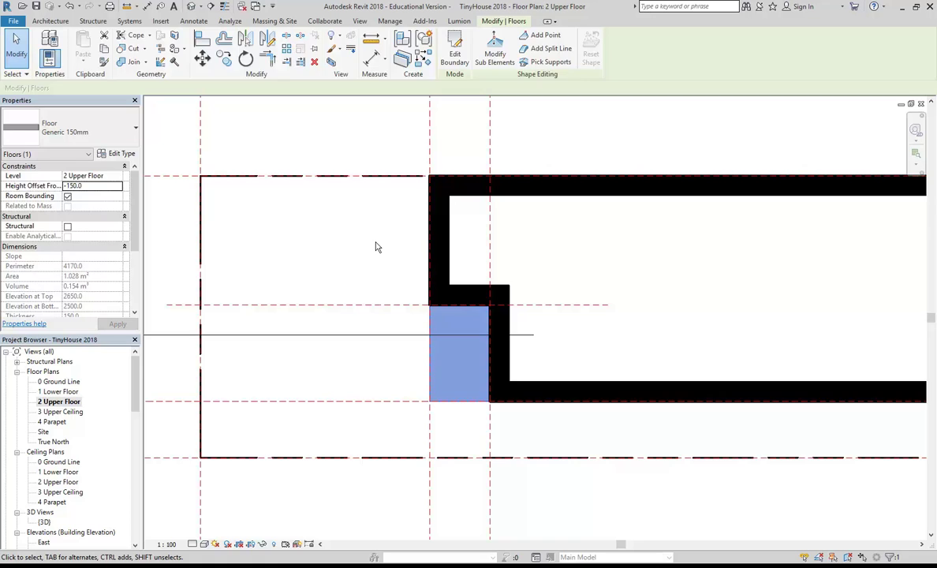
key(Escape)
Step: Check the landing floor, then place an M_Single-Flush 0813 x 2134mm door in the vertical wall
scroll(330, 219, up, 1)
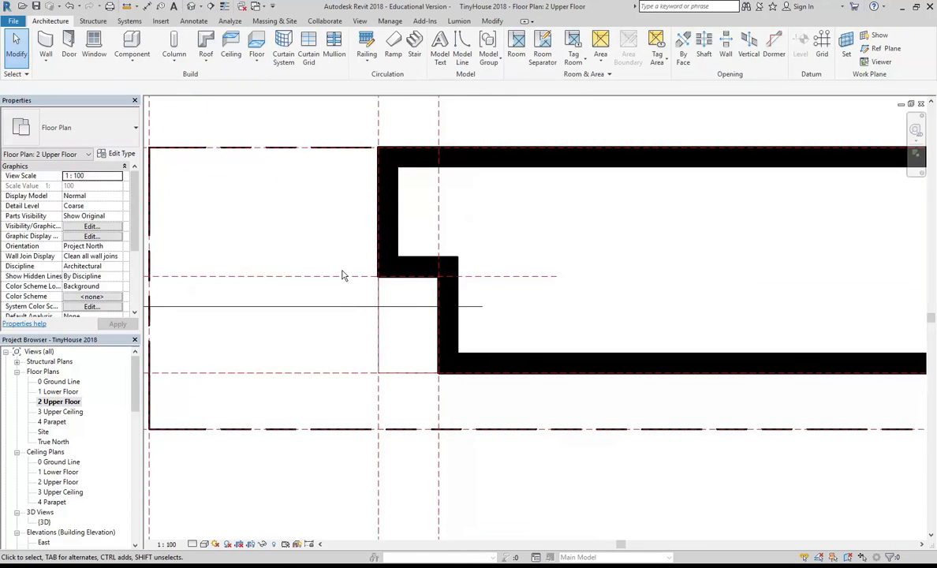
scroll(343, 274, up, 1)
scroll(426, 305, up, 1)
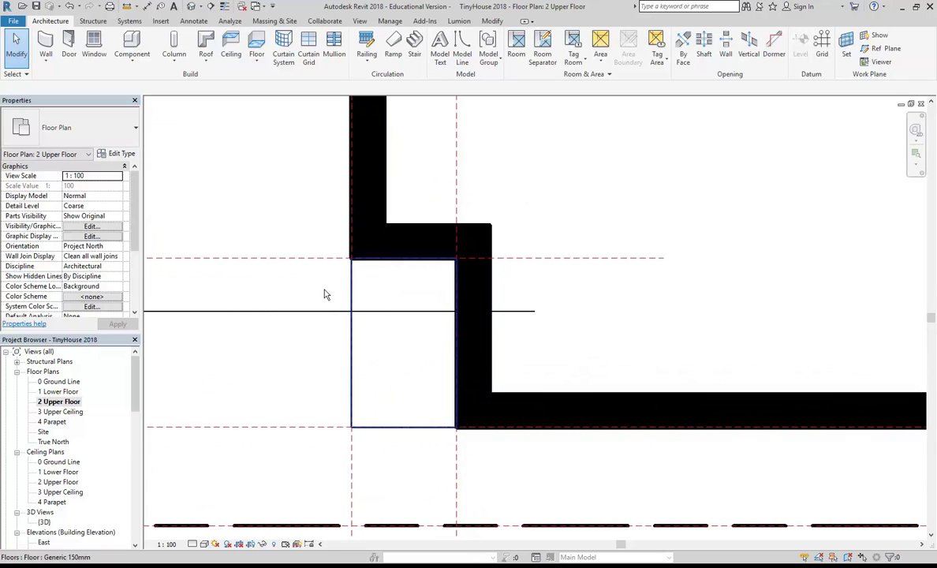
click(351, 269)
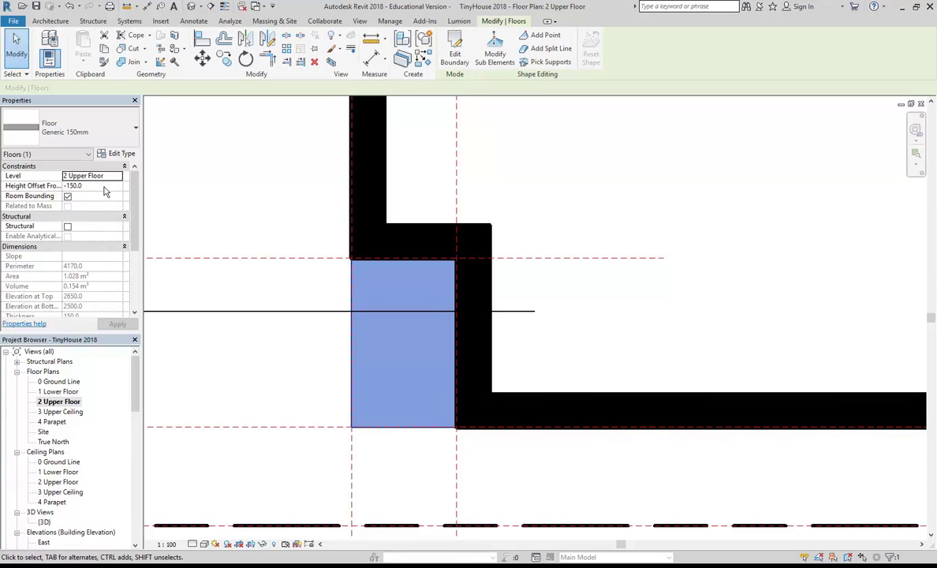
click(225, 200)
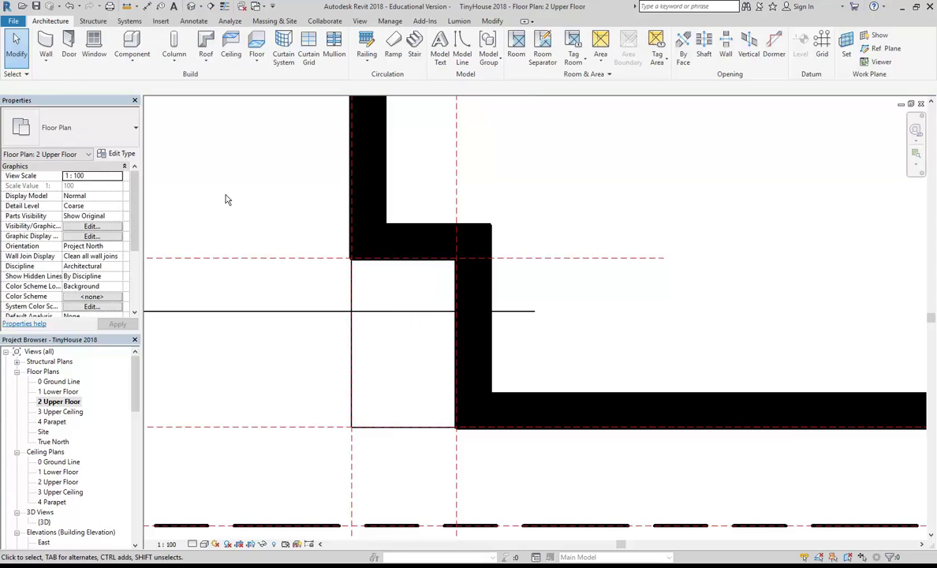
click(69, 49)
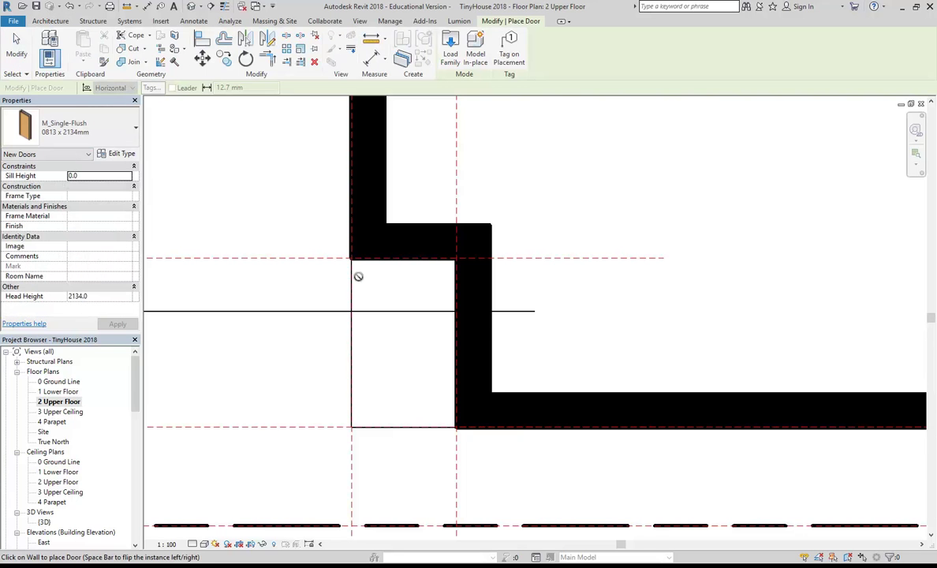
click(476, 325)
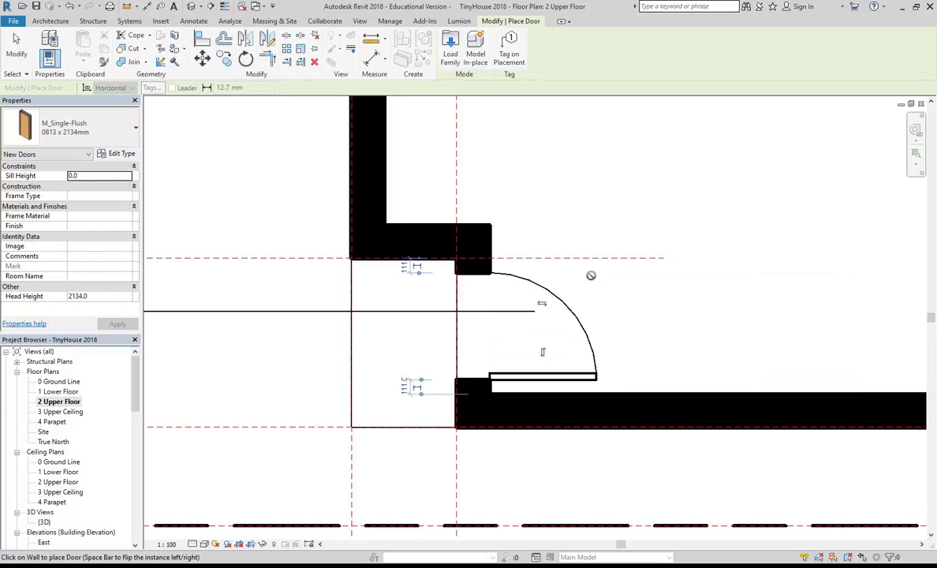
key(Escape)
key(Escape)
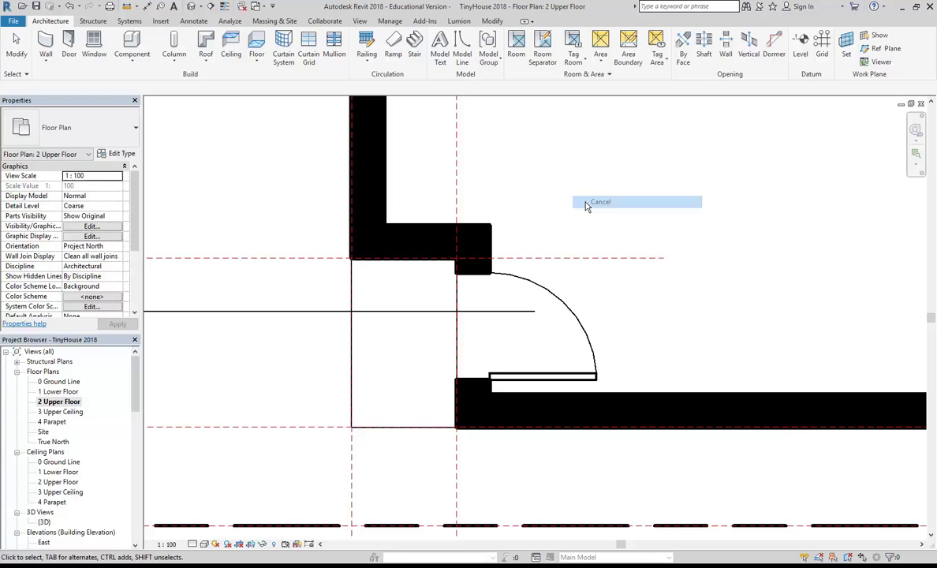
double_click(45, 522)
scroll(383, 346, up, 10)
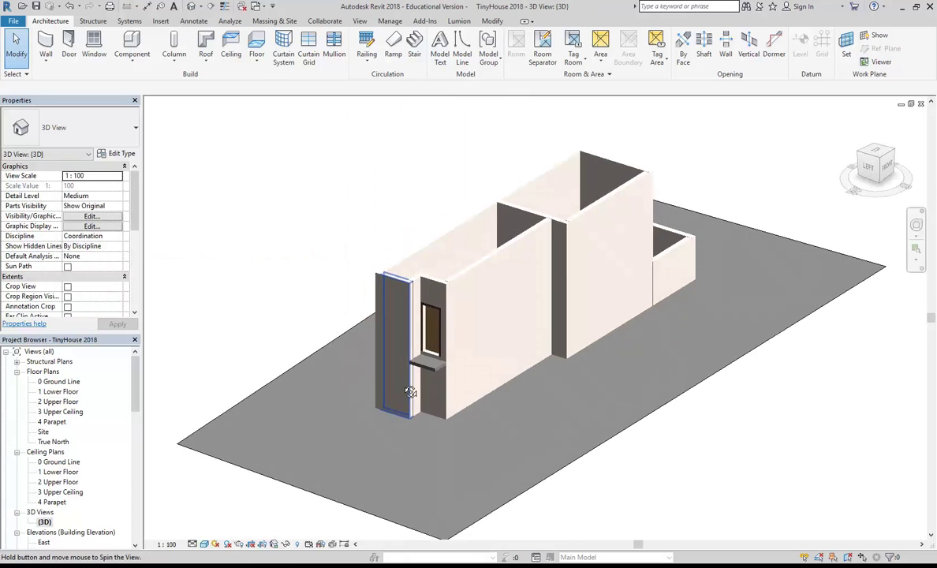
shift+middle_drag(399, 323, 416, 291)
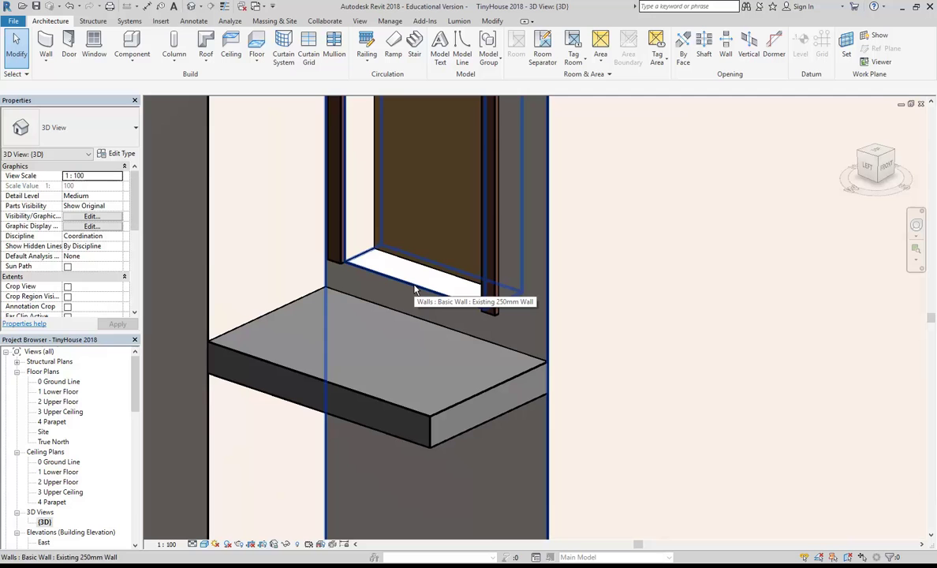
double_click(56, 403)
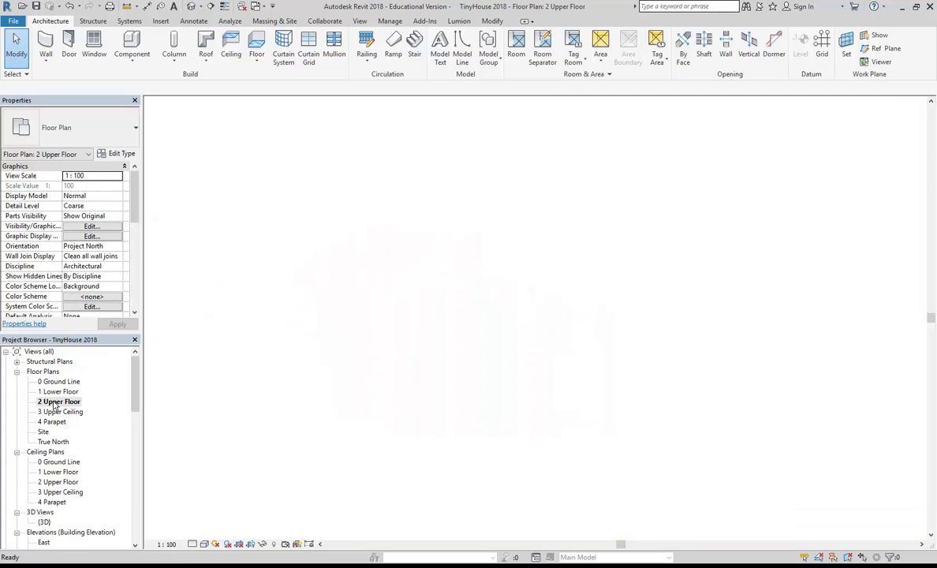
Step: Sketch a rectangular floor boundary from the wall's outer endpoint to the reference plane
scroll(315, 334, down, 3)
scroll(394, 339, up, 2)
scroll(418, 339, up, 1)
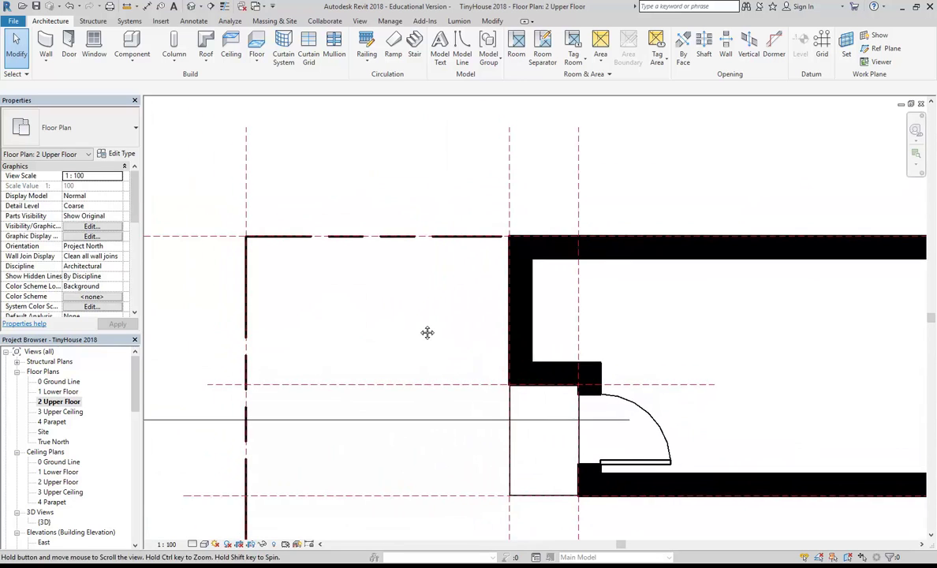
middle_drag(427, 333, 355, 296)
scroll(366, 301, up, 1)
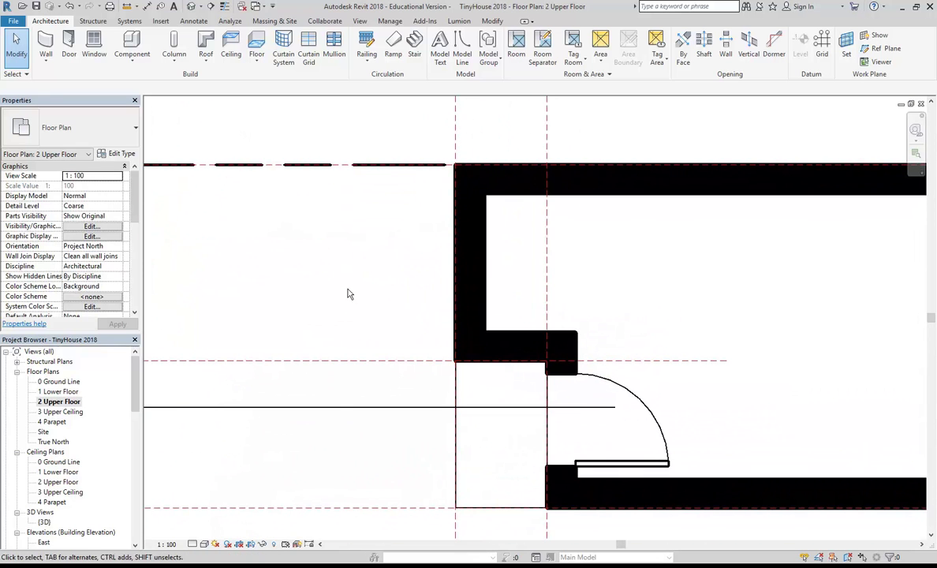
click(257, 41)
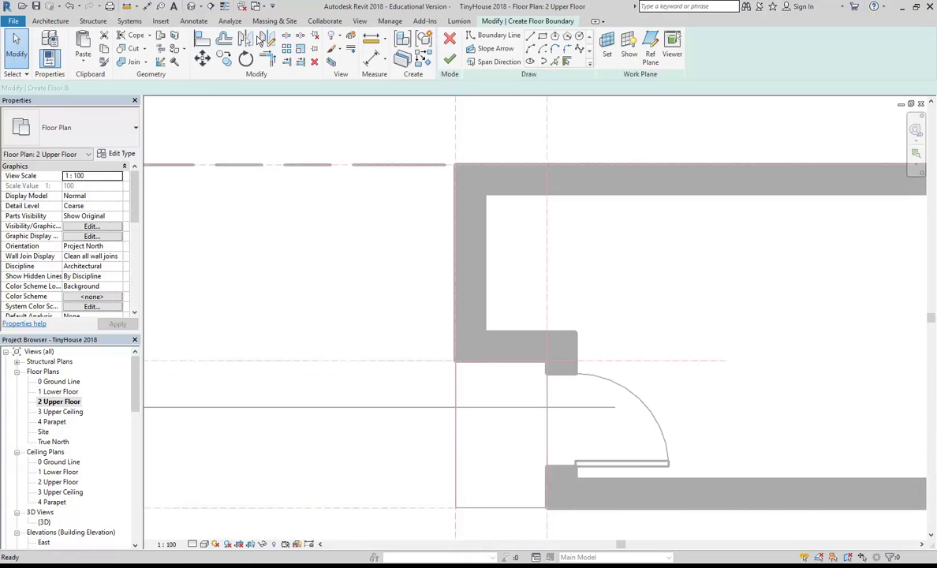
click(544, 37)
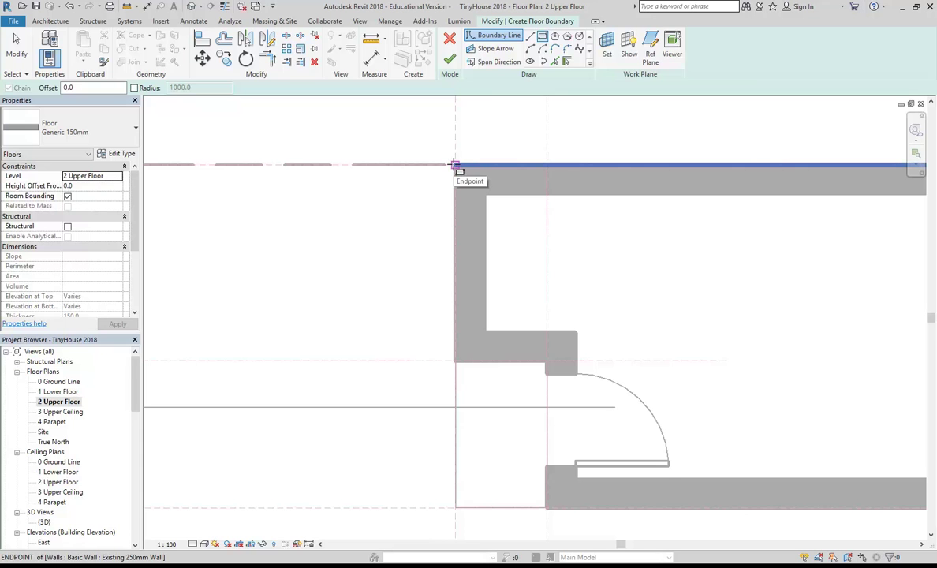
click(454, 164)
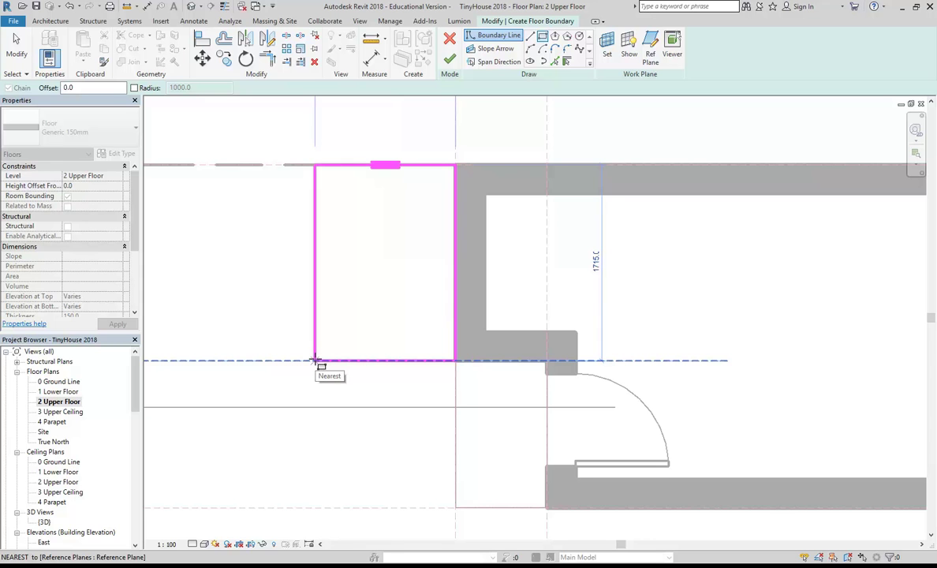
click(315, 361)
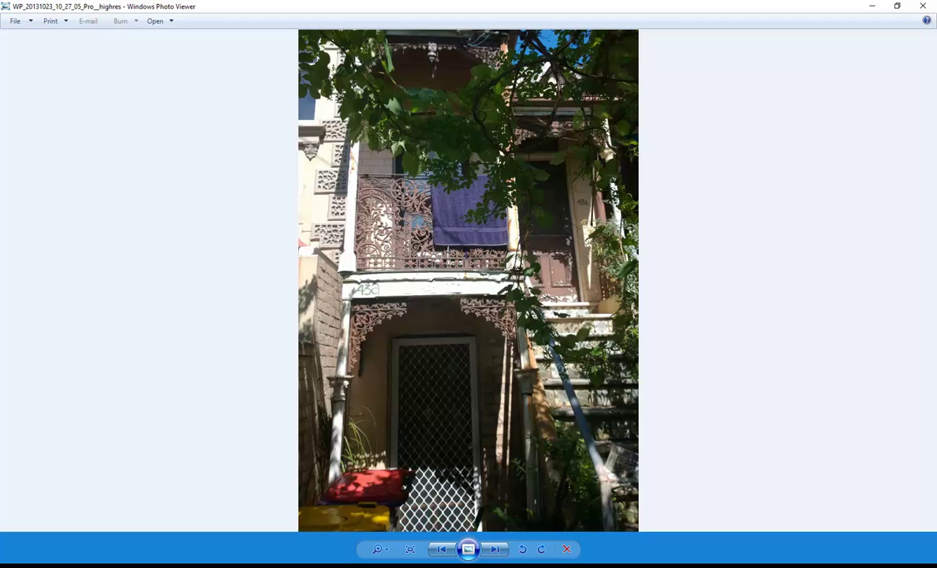
Step: Go back to the previous house entrance photo, then minimize Photo Viewer
click(444, 550)
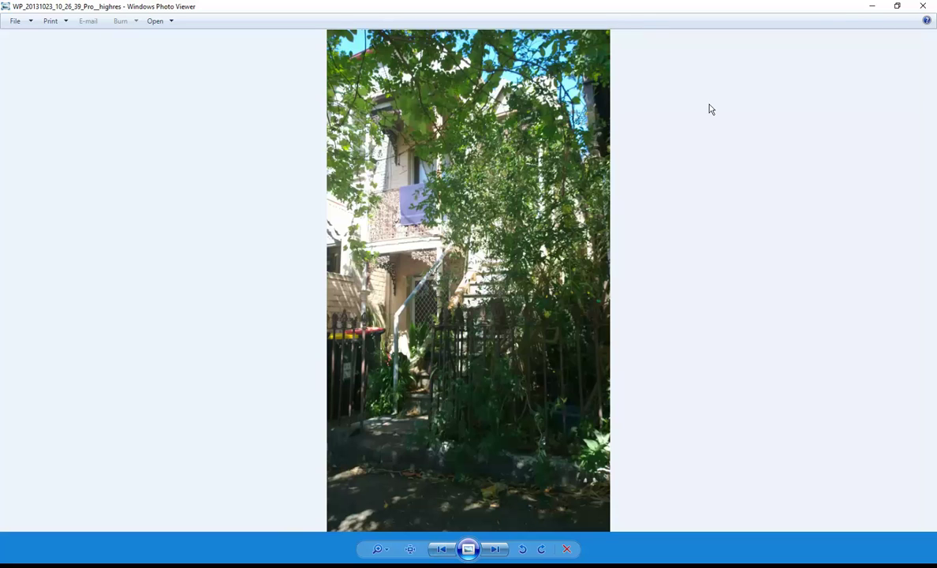
click(871, 5)
Step: Change the floor rectangle's width from 1229.4 to 1000 and exit the rectangle draw tool
mouse_move(414, 276)
middle_down()
mouse_move(378, 316)
mouse_move(404, 324)
middle_up()
scroll(382, 339, up, 1)
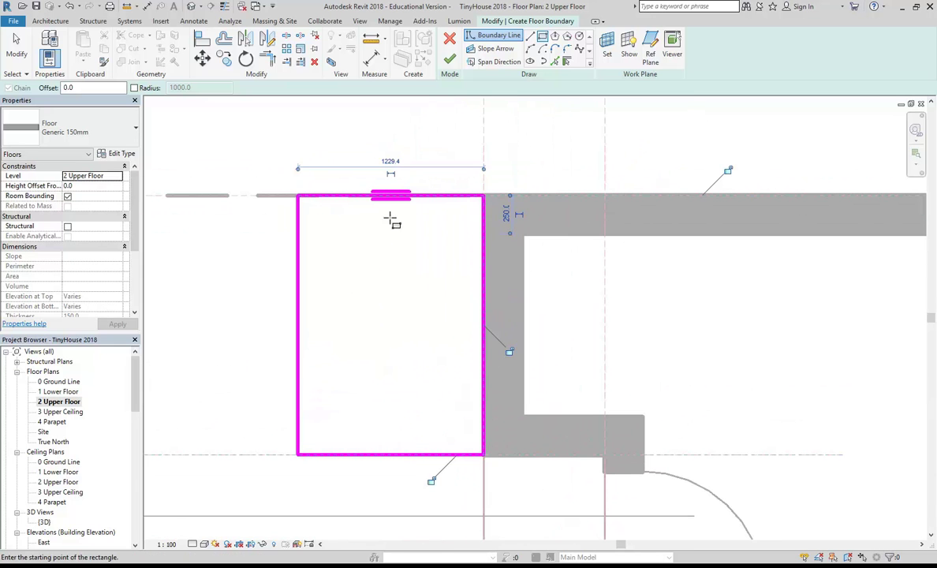
click(391, 161)
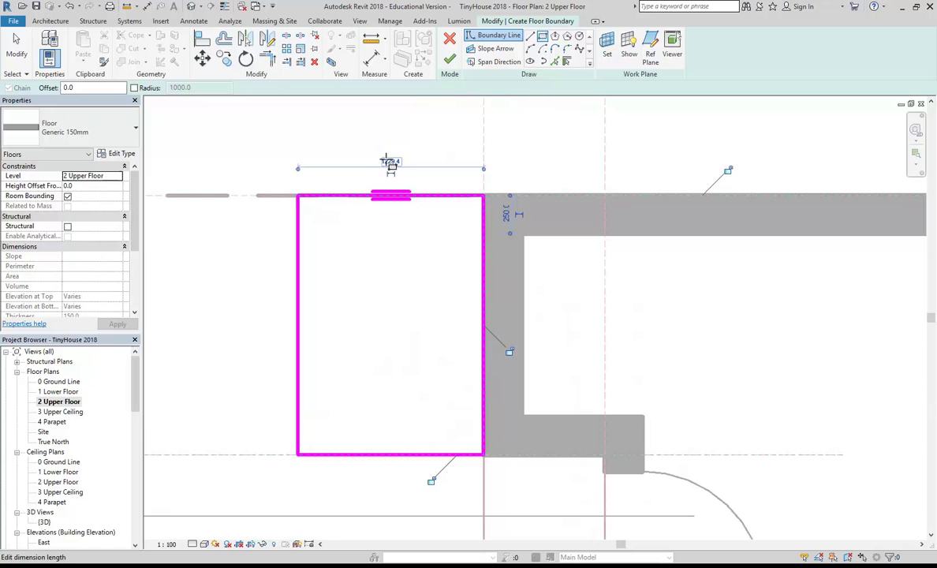
click(389, 160)
text(100)
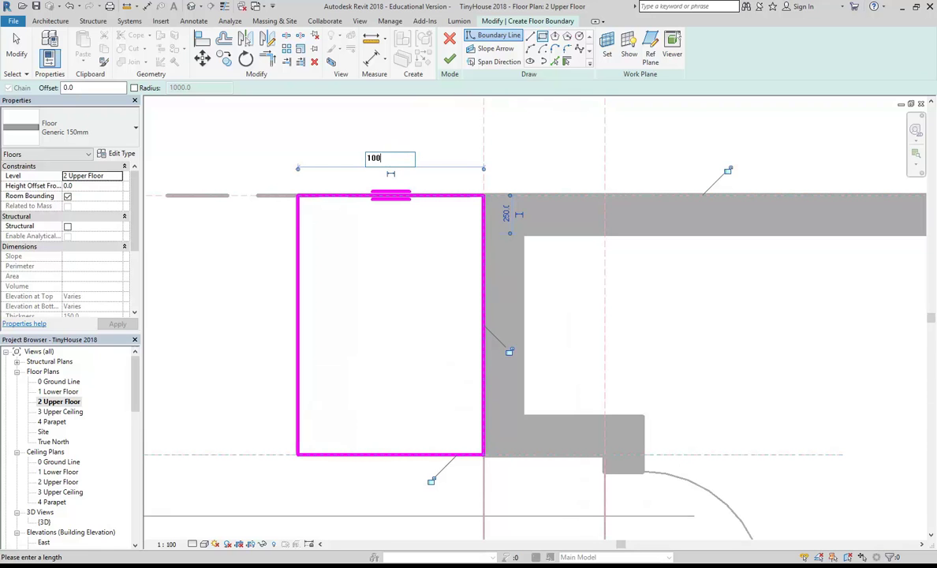
text(0)
key(Return)
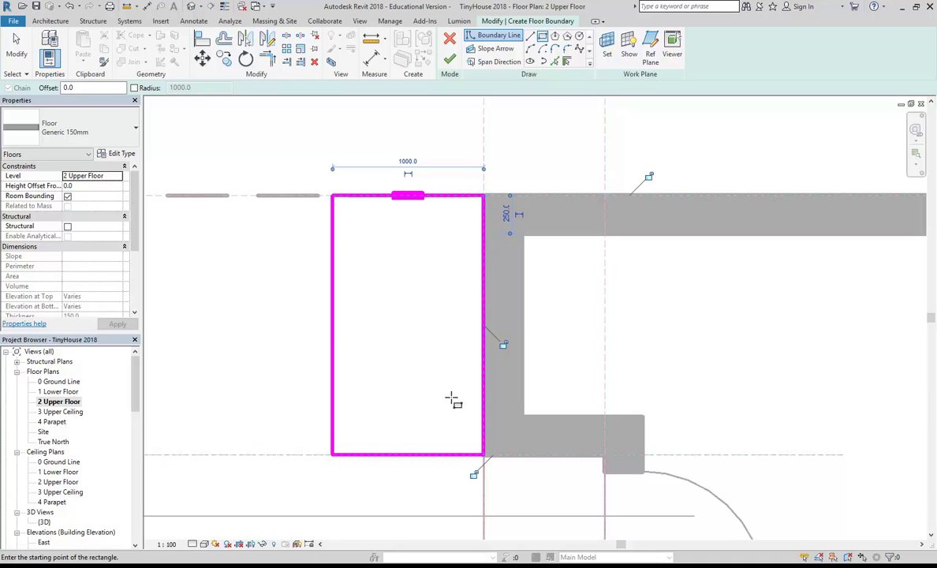
scroll(443, 272, down, 1)
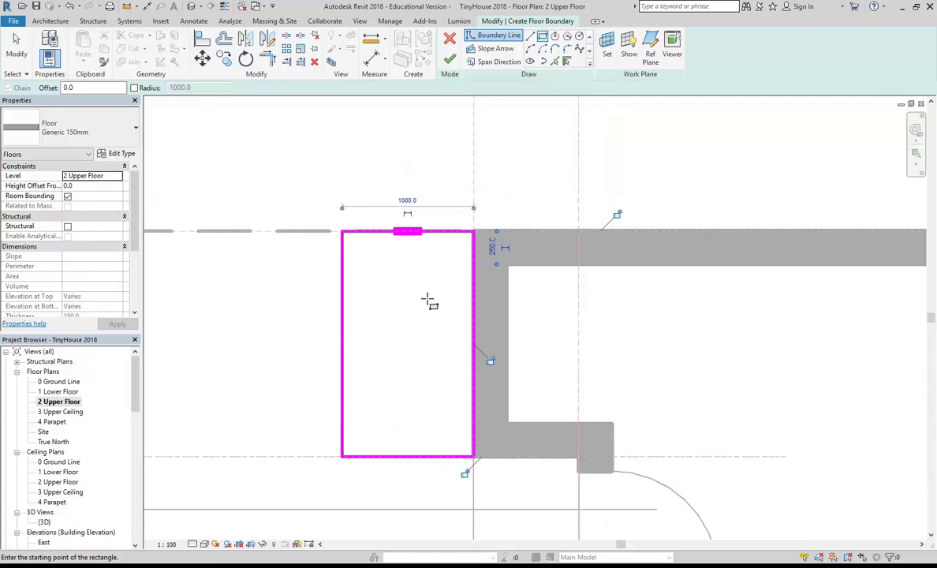
right_click(283, 170)
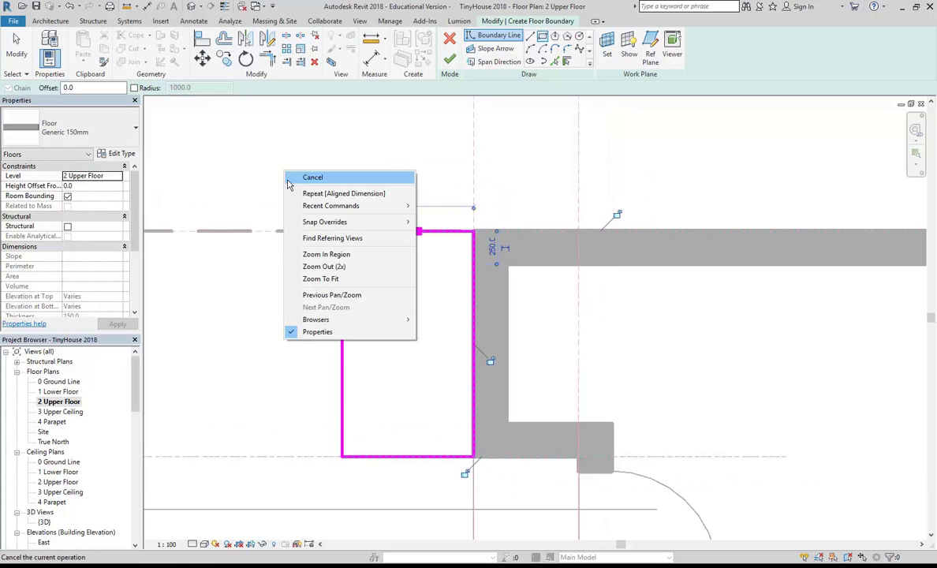
click(303, 176)
right_click(282, 169)
click(339, 179)
scroll(332, 187, down, 1)
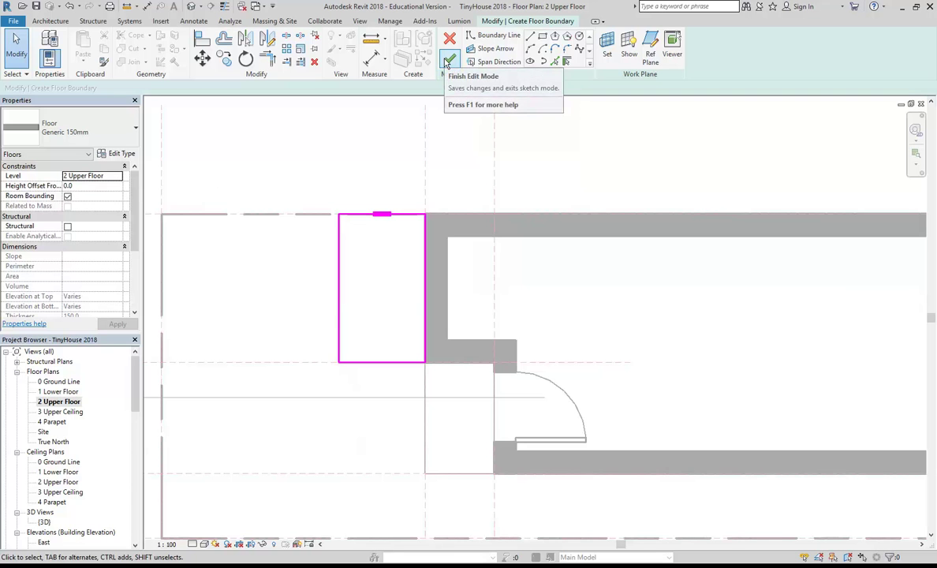
Step: Finish the 1000-wide floor and set its Height Offset From Level to -150
click(448, 61)
click(94, 186)
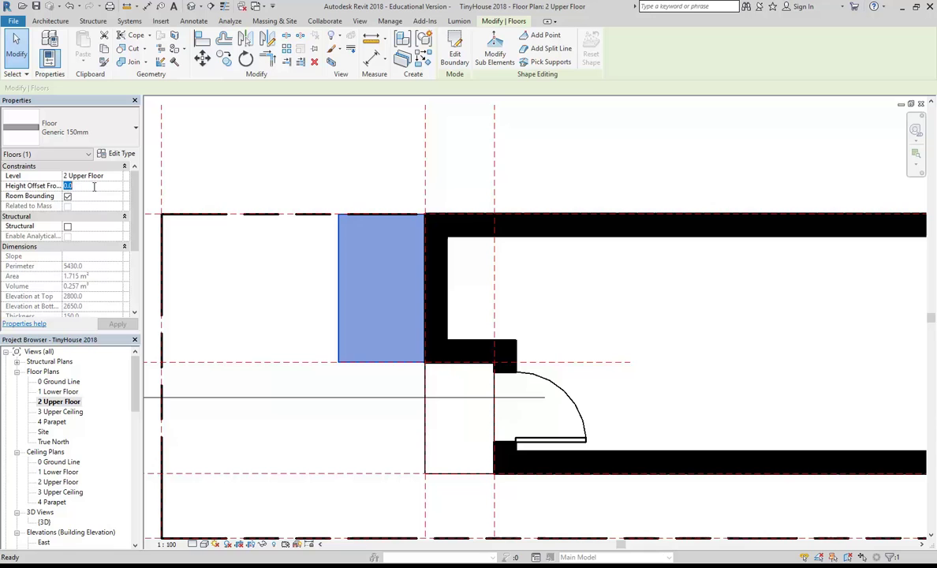
text(-15)
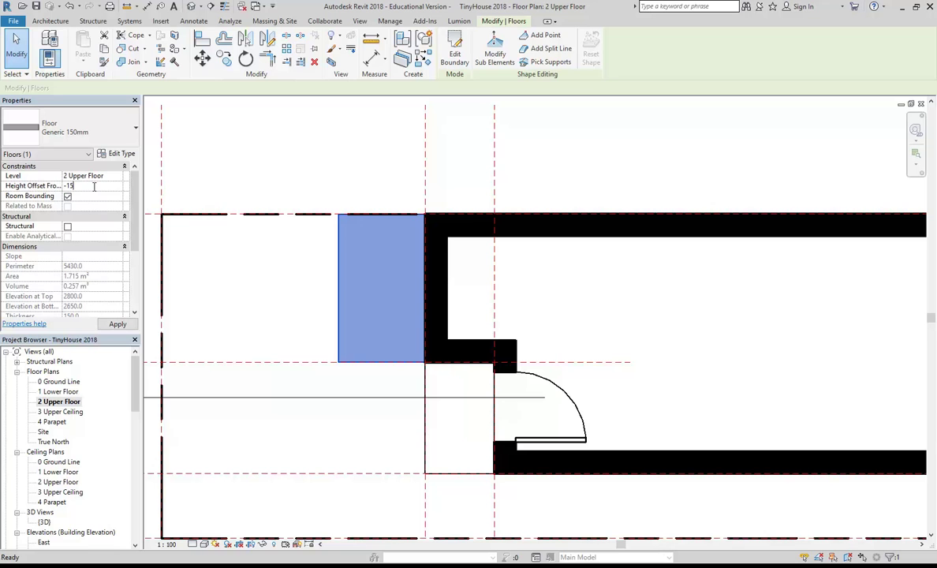
text(0)
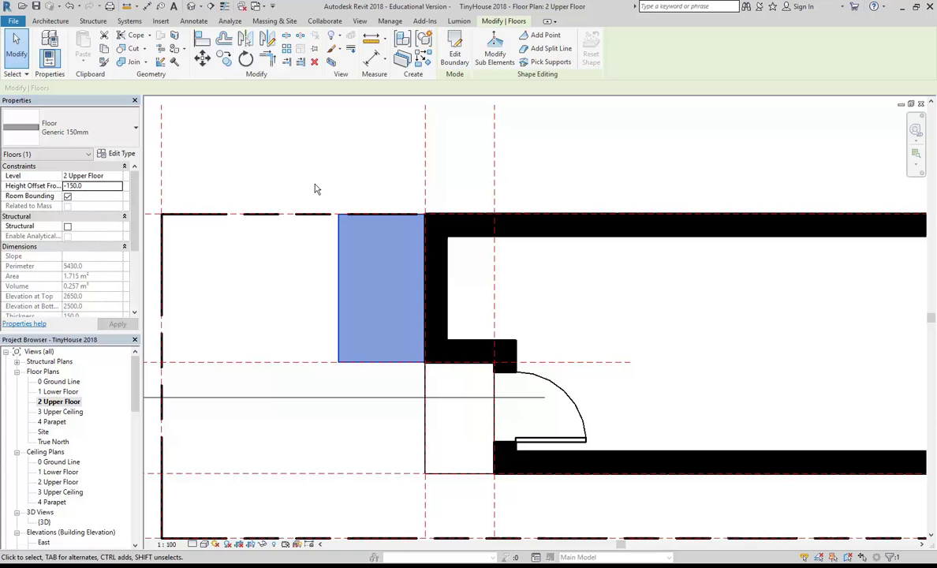
key(Escape)
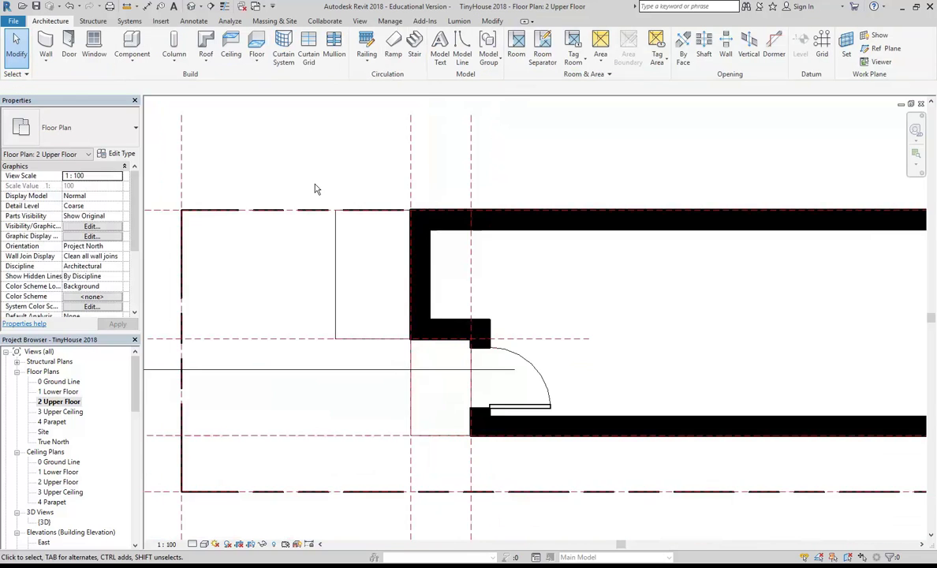
Step: Open the {3D} view and orbit to inspect the lowered landing floors at the stepped wall corner
scroll(295, 237, down, 3)
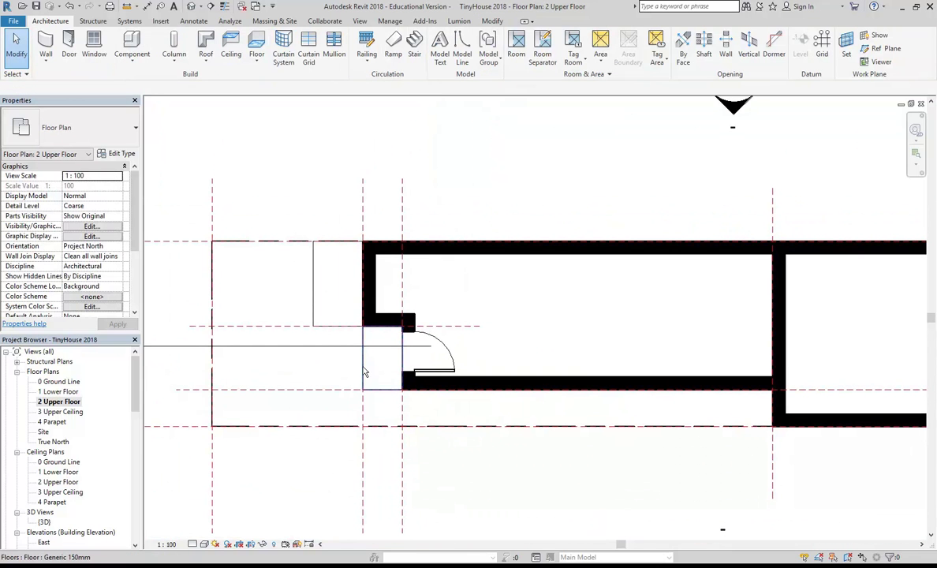
double_click(43, 522)
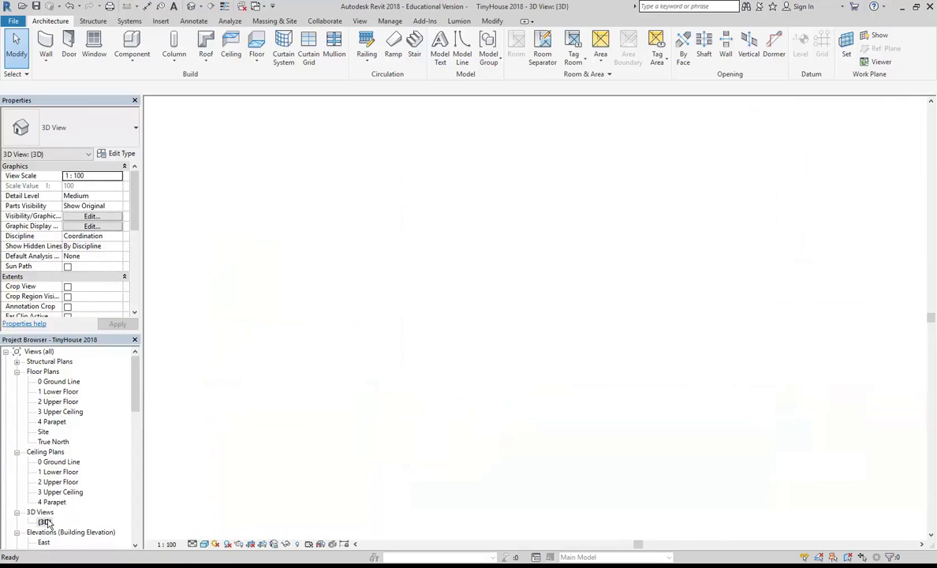
scroll(429, 338, down, 5)
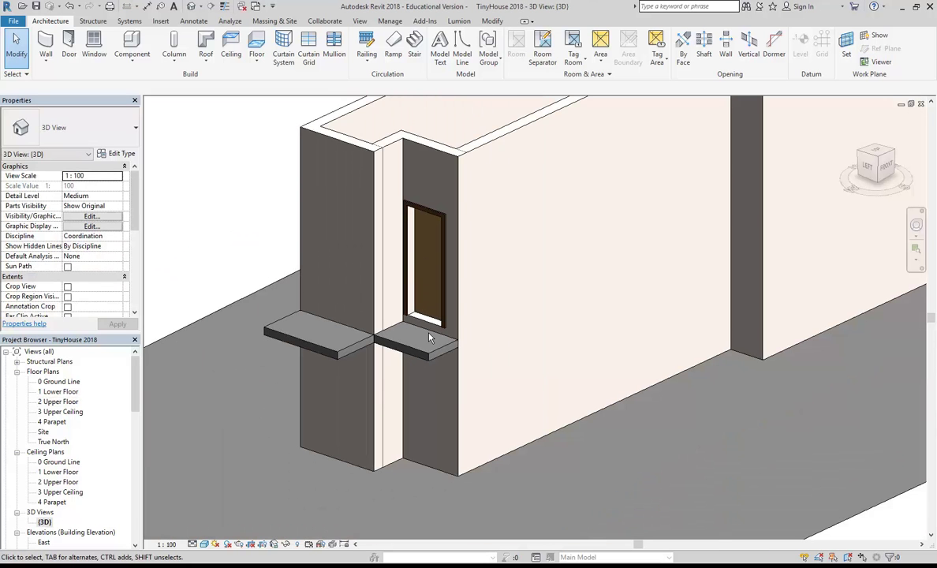
shift+middle_drag(543, 378, 489, 357)
scroll(510, 380, down, 2)
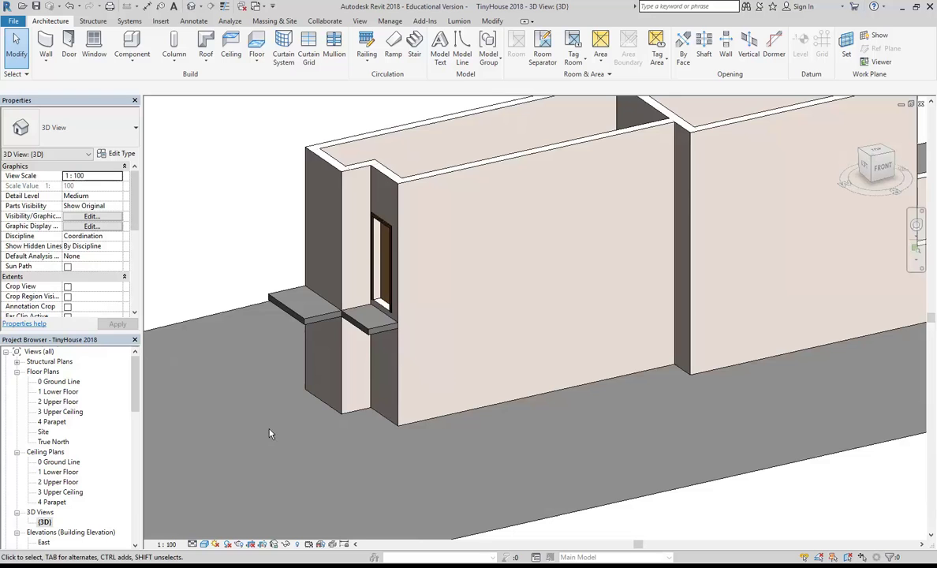
Step: On the 1 Lower Floor plan, sketch a floor boundary by picking the eight house walls
double_click(55, 392)
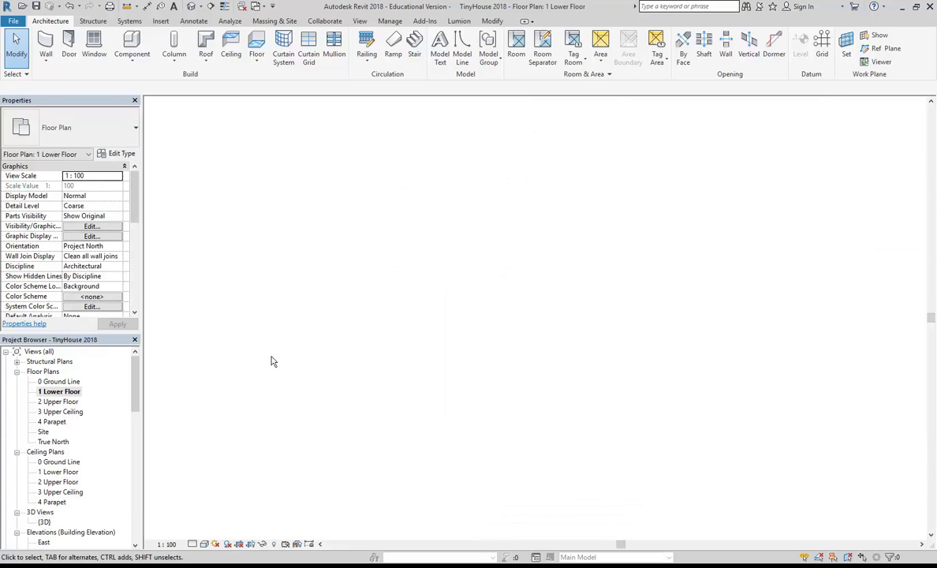
middle_drag(481, 328, 509, 337)
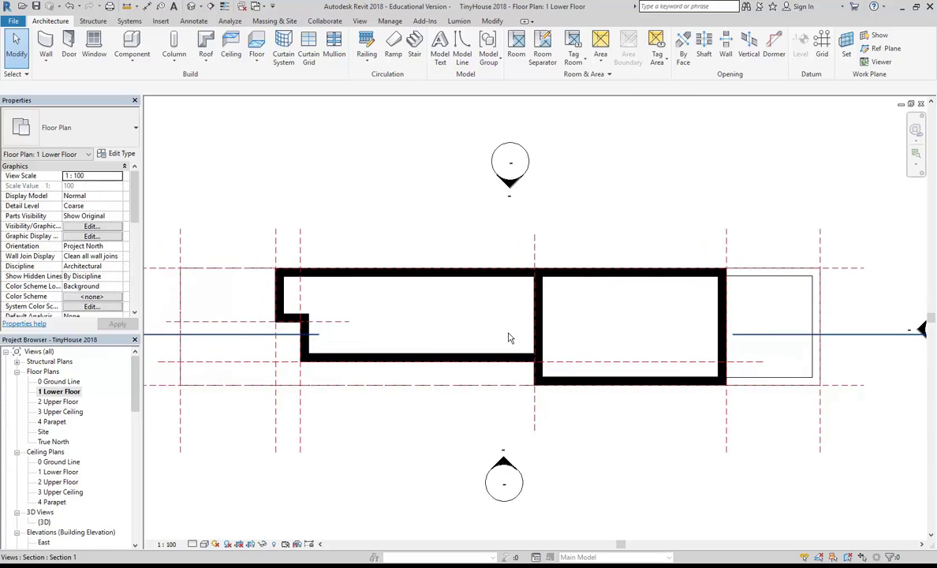
click(255, 44)
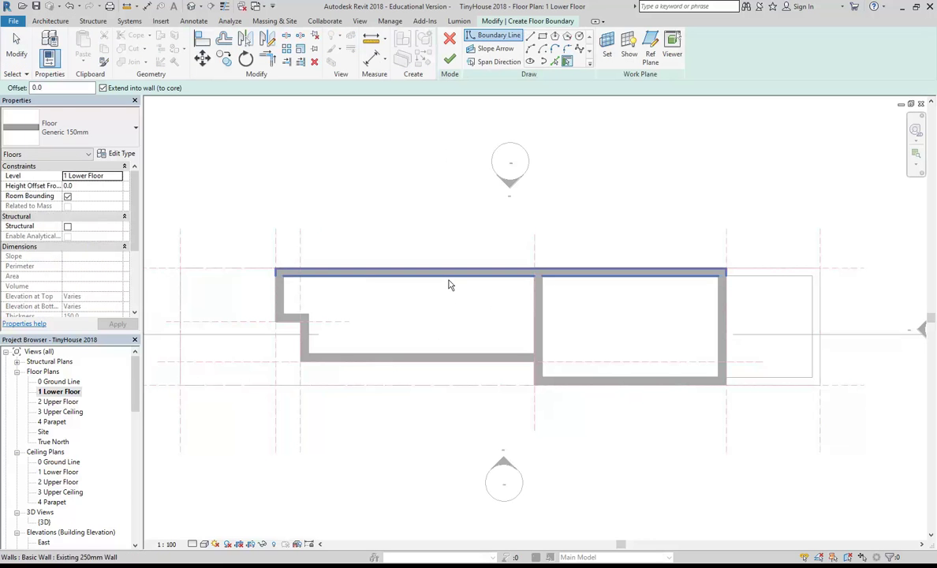
click(456, 274)
click(717, 312)
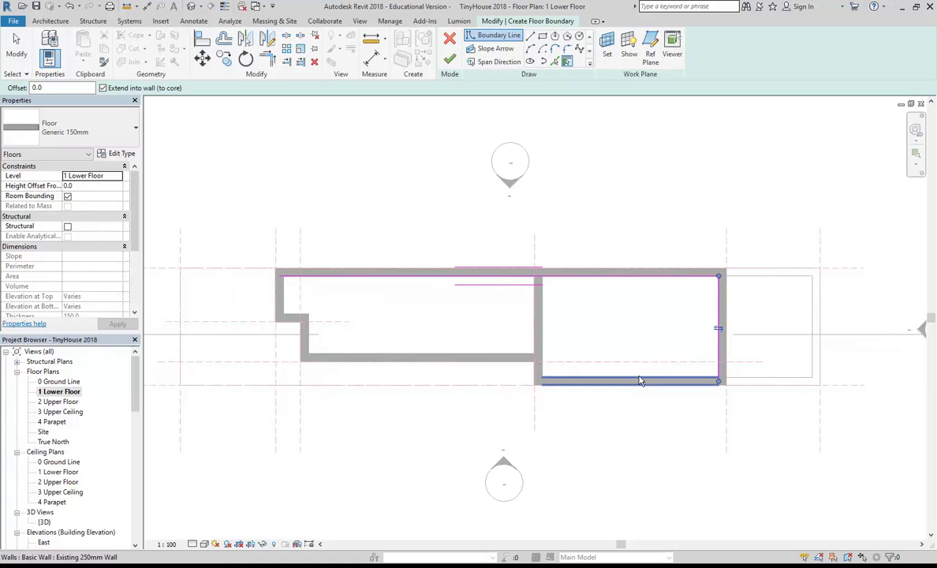
click(634, 381)
click(544, 335)
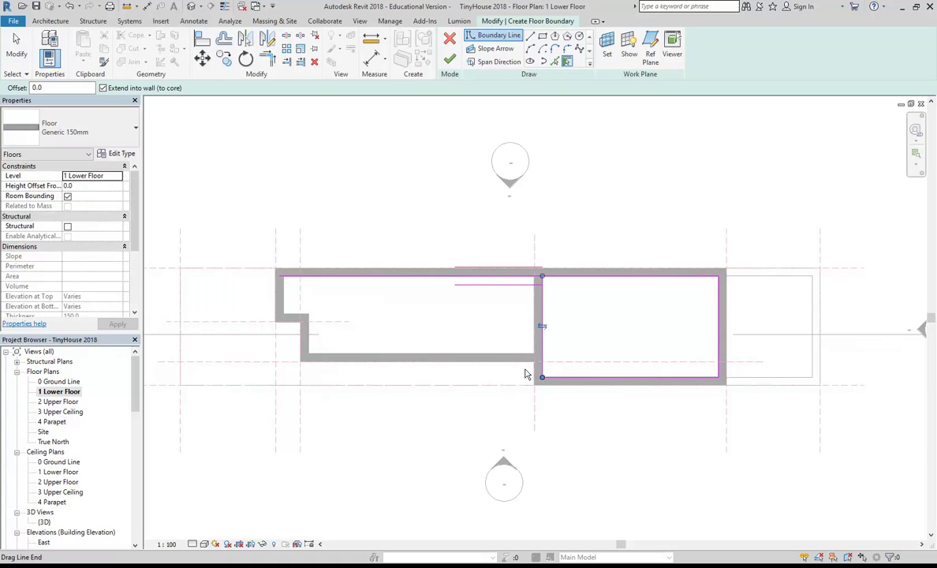
click(309, 358)
click(309, 340)
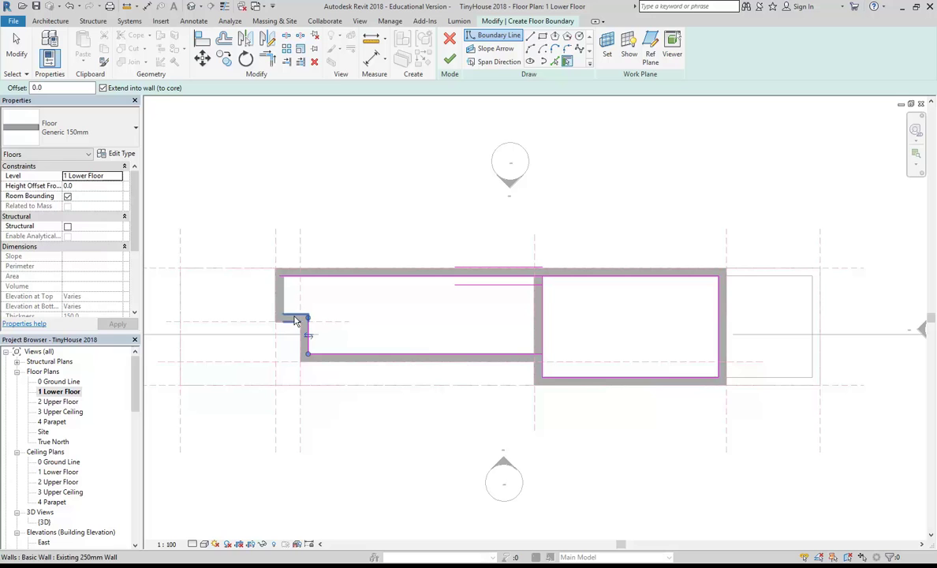
click(290, 316)
click(279, 293)
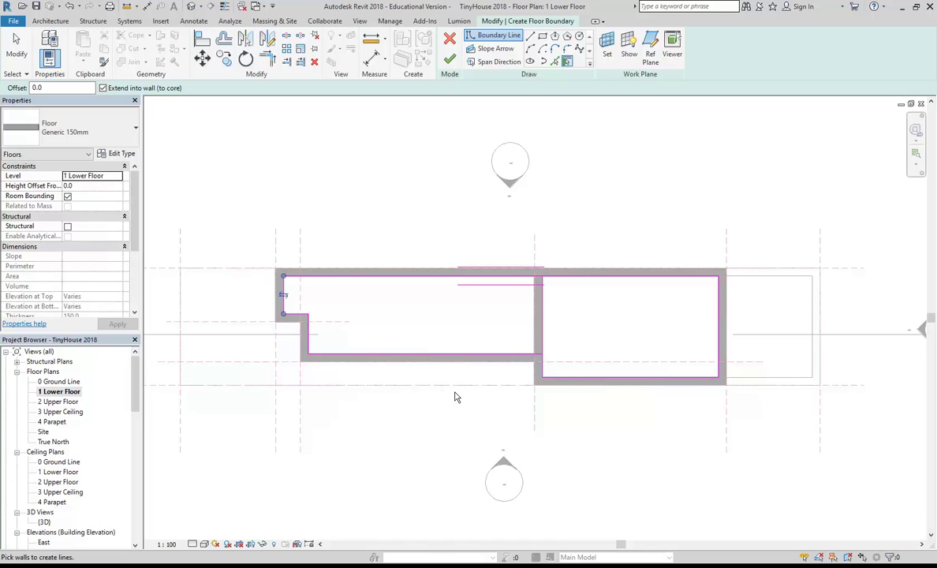
Step: Trim the open boundary gap into a corner, finish the floor and join it with the walls
click(267, 58)
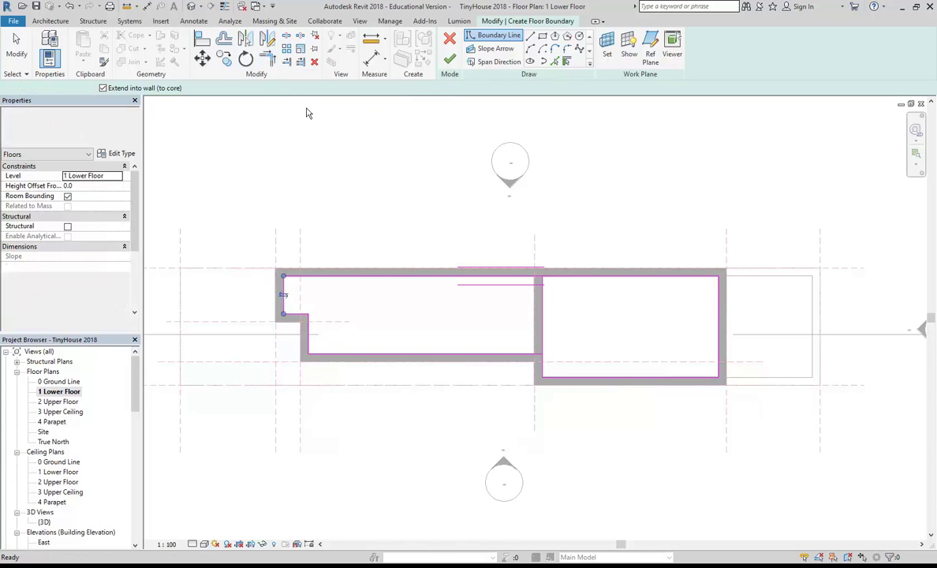
click(505, 356)
click(540, 371)
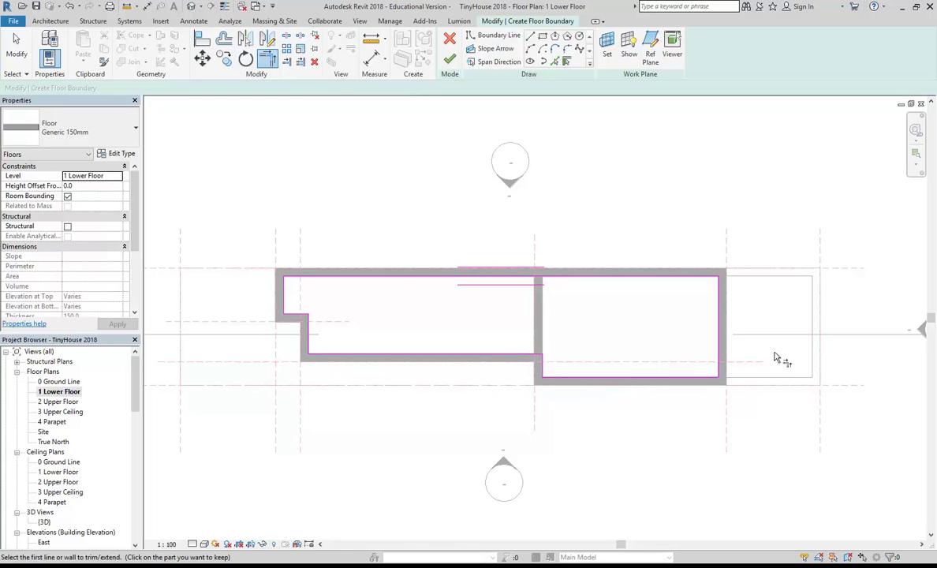
click(450, 60)
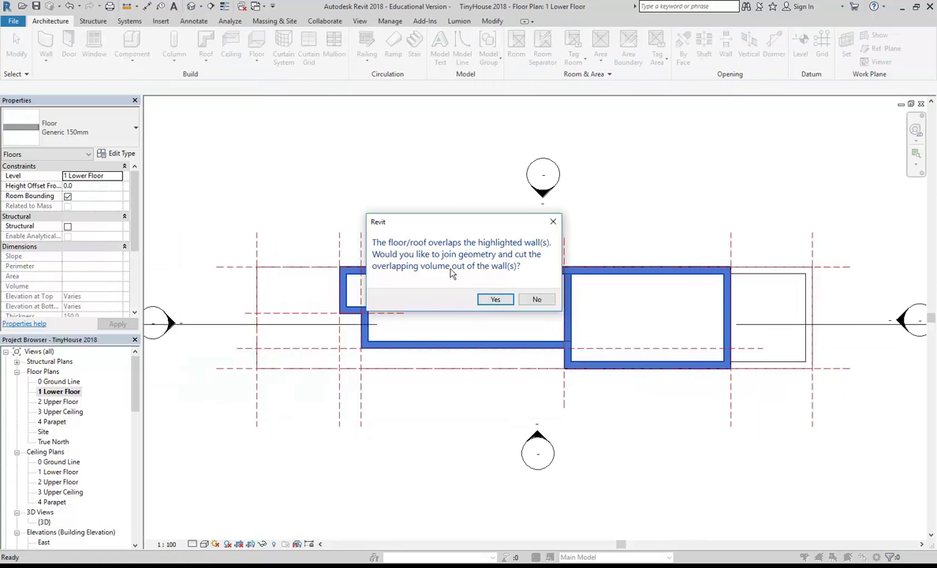
click(493, 299)
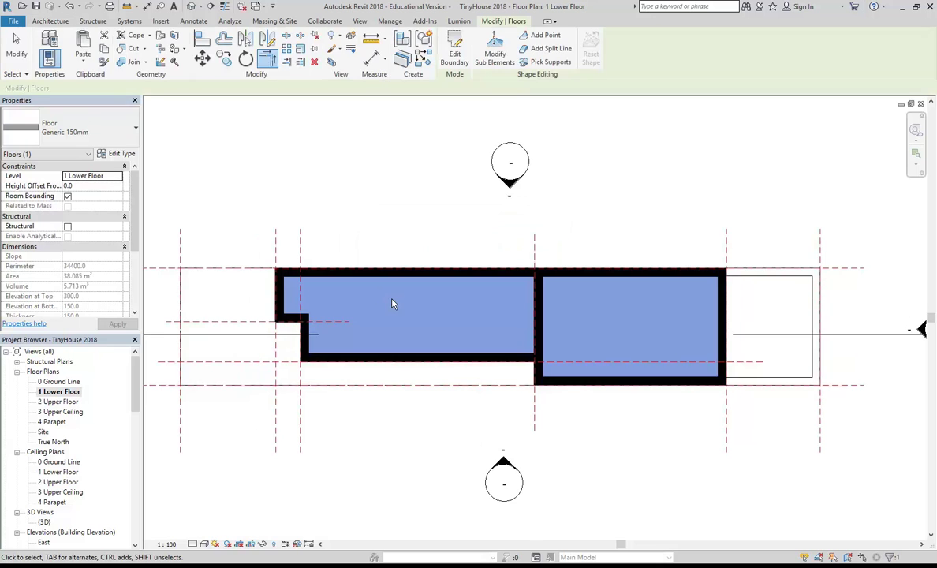
click(373, 192)
Step: On the 2 Upper Floor plan, sketch a floor boundary by picking the eight house walls
double_click(59, 401)
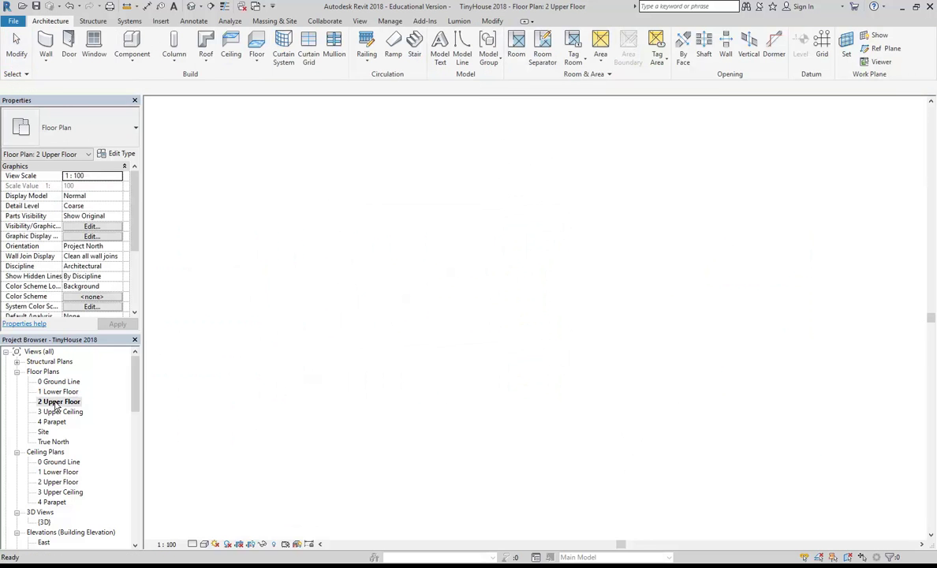
scroll(324, 252, down, 3)
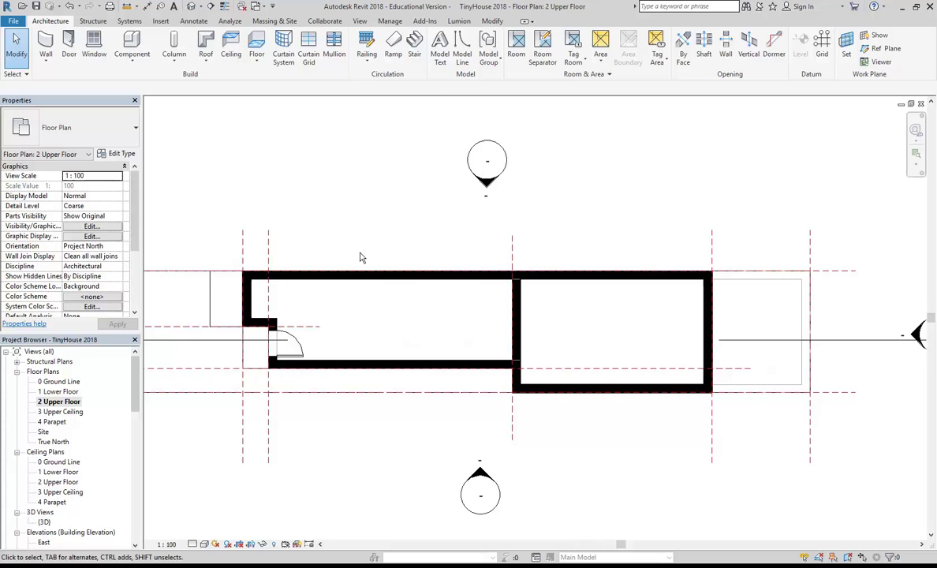
click(257, 41)
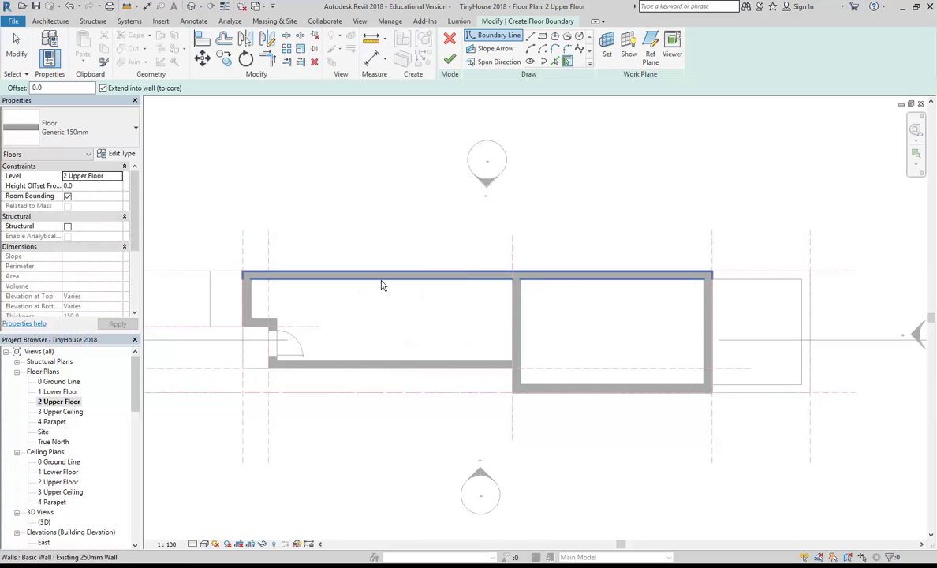
click(381, 276)
click(703, 321)
click(648, 388)
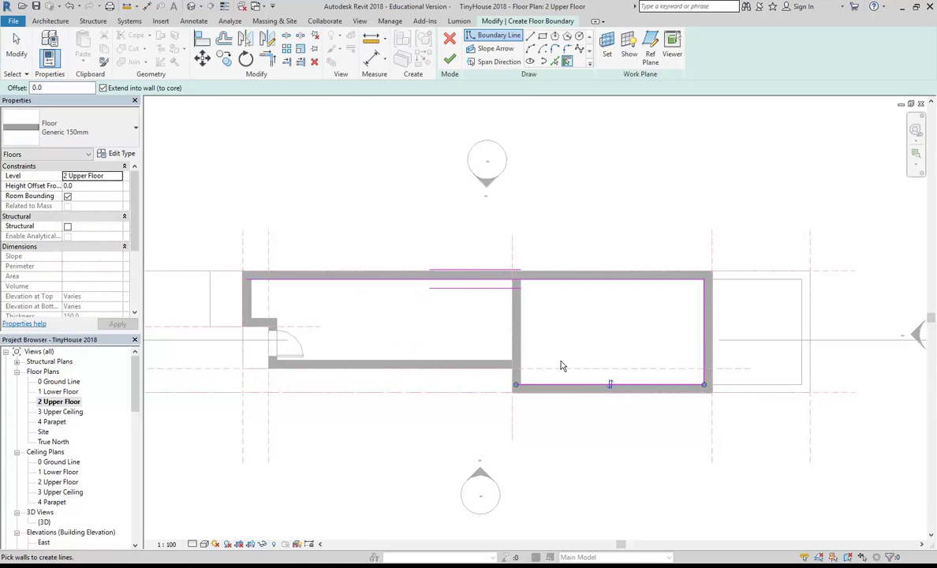
click(517, 323)
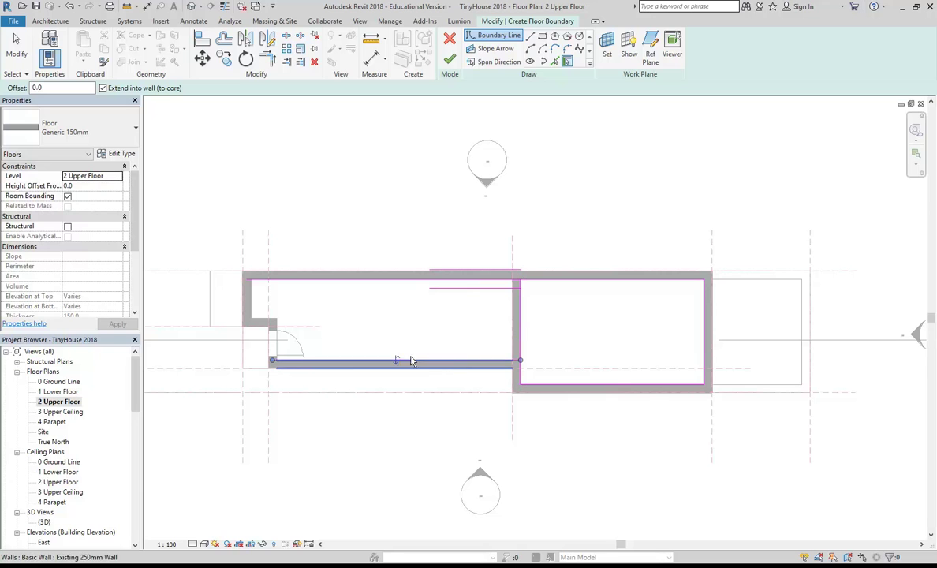
click(395, 361)
click(276, 331)
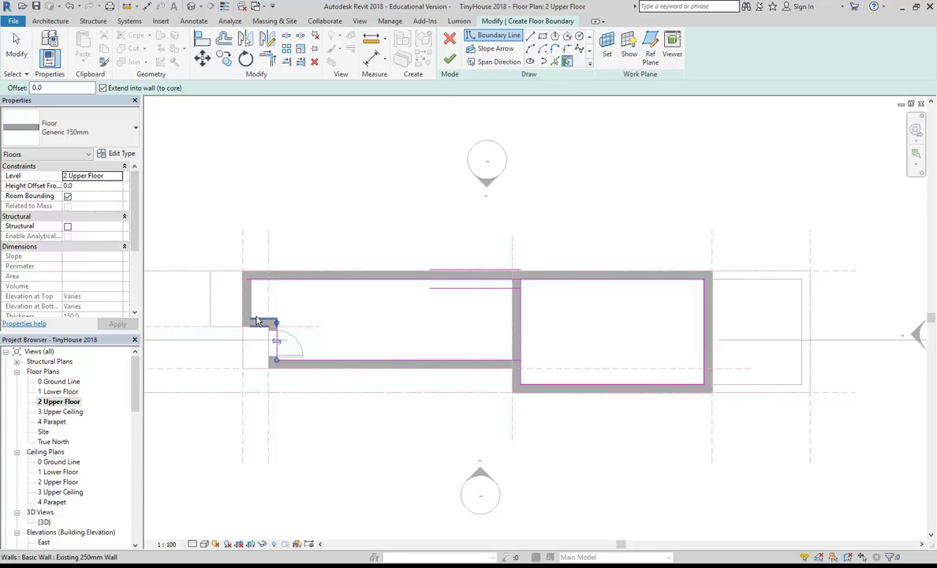
click(260, 321)
click(251, 312)
Step: Finish the upper floor sketch and join the new floor with the overlapping walls
click(269, 58)
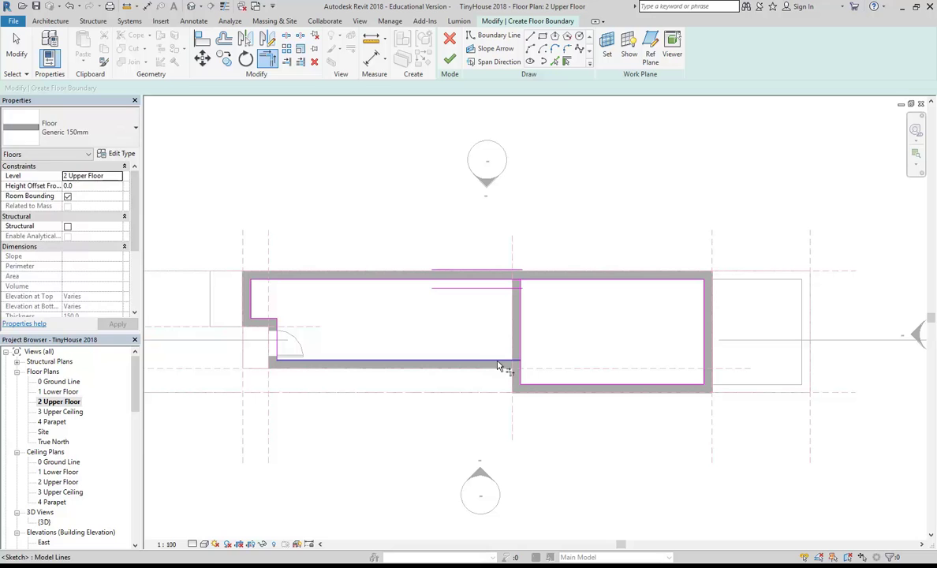
click(449, 59)
click(494, 300)
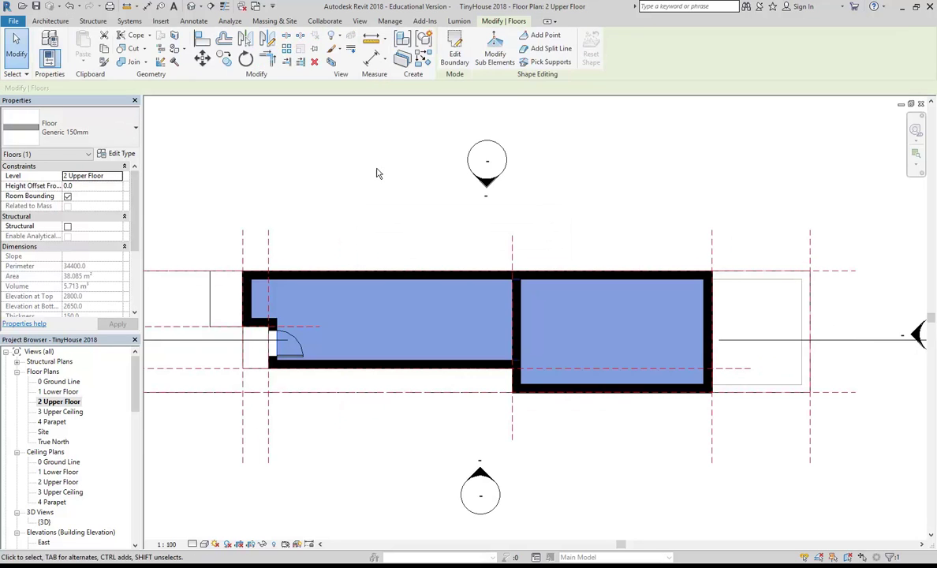
Step: Open Section 1, frame the house, and select the upper floor slab at elevation 2800
click(366, 202)
scroll(305, 299, down, 1)
scroll(255, 304, down, 2)
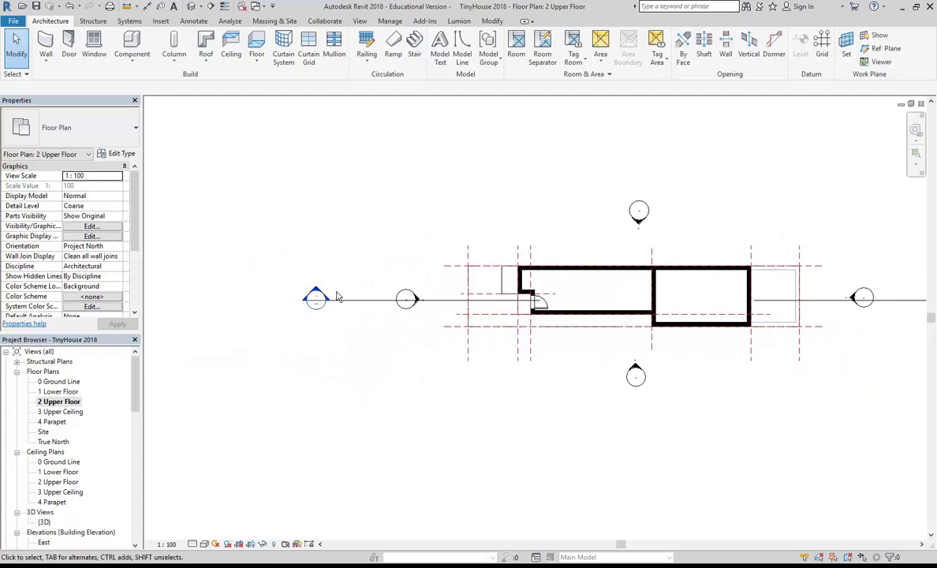
double_click(318, 298)
scroll(314, 282, down, 2)
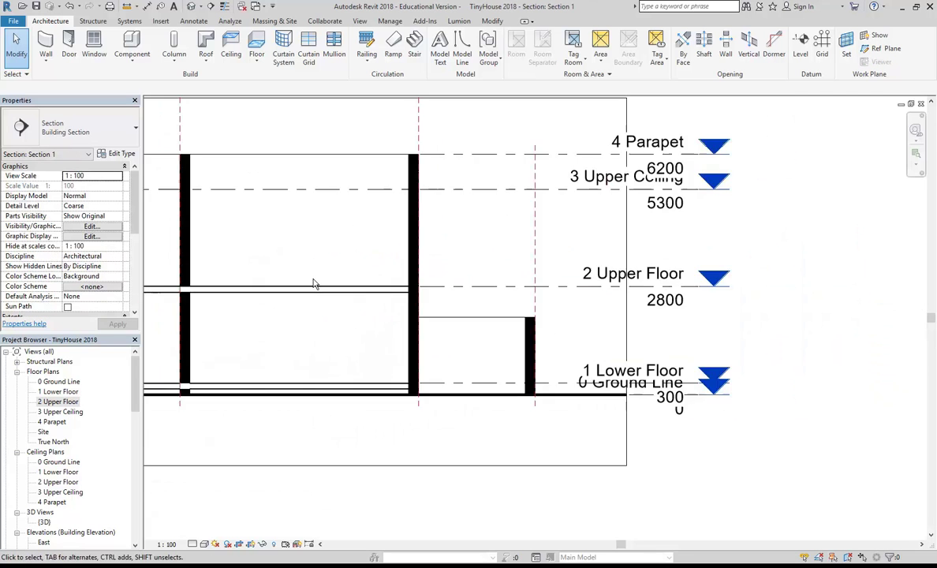
middle_drag(314, 281, 704, 321)
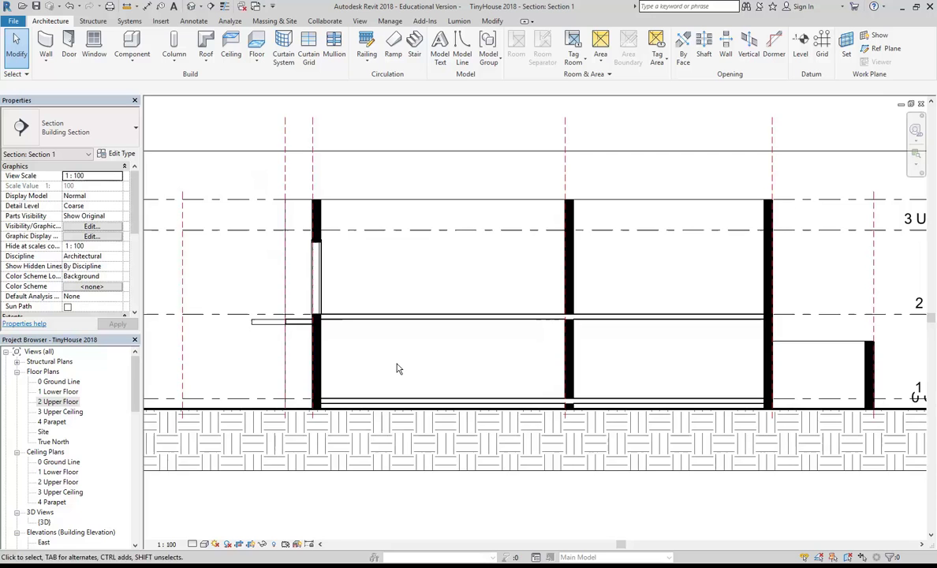
scroll(387, 364, up, 3)
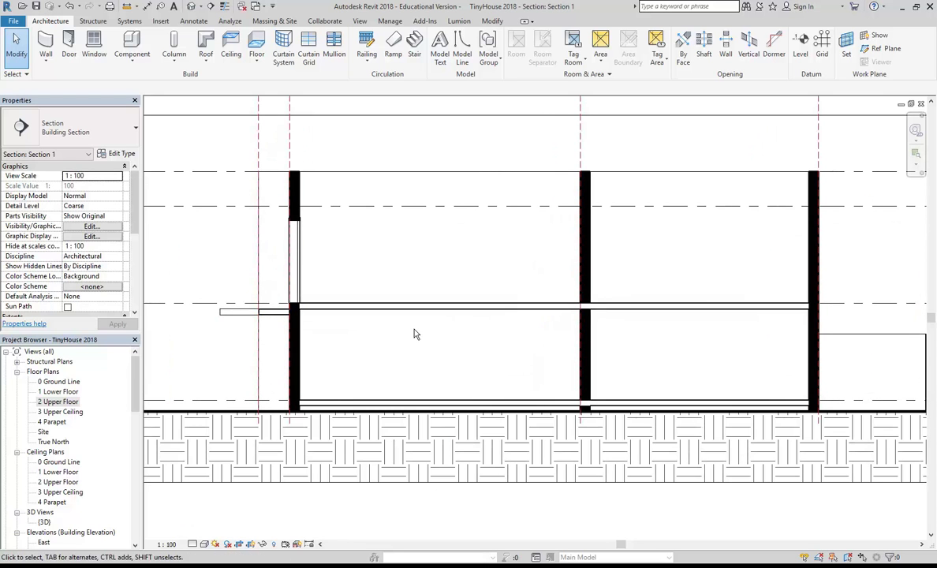
scroll(414, 333, down, 1)
middle_drag(423, 337, 411, 336)
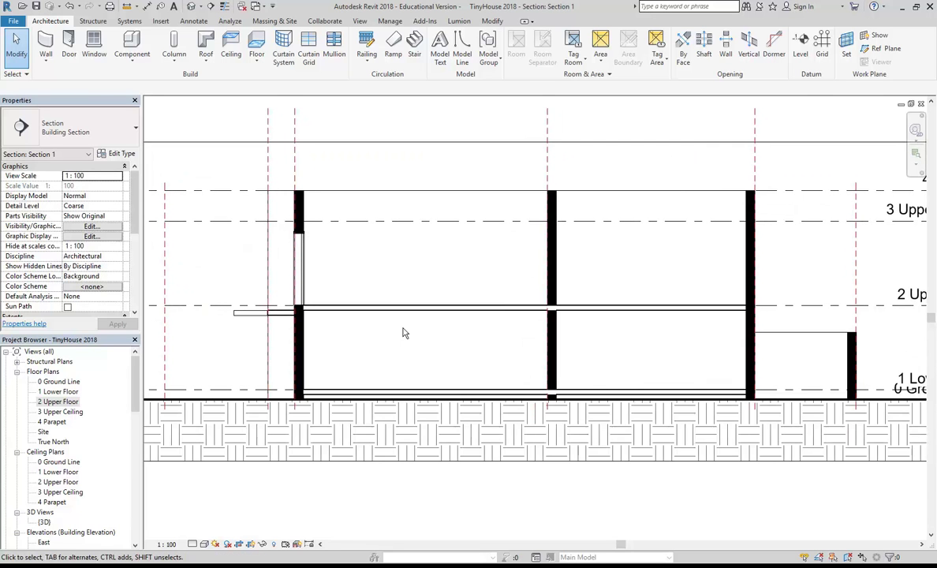
scroll(403, 332, up, 1)
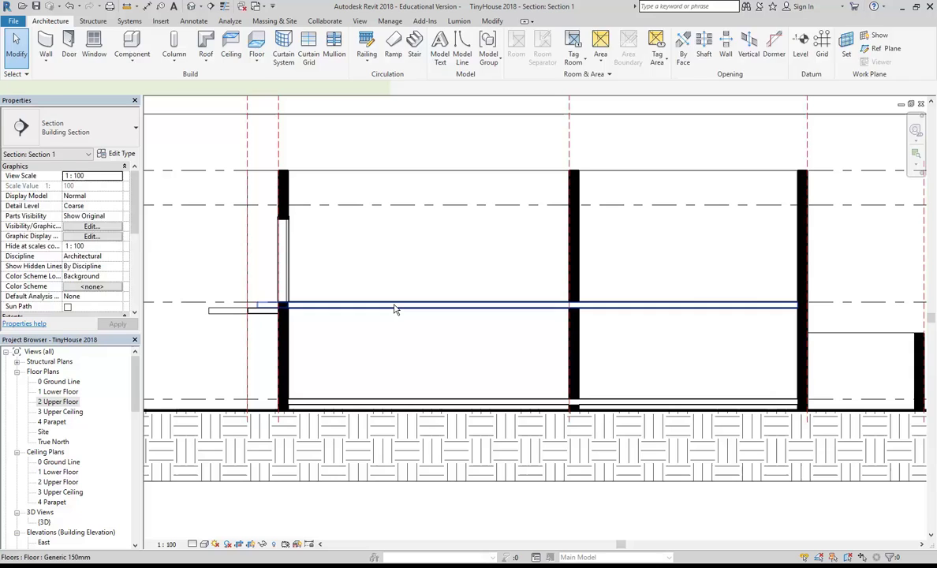
click(396, 309)
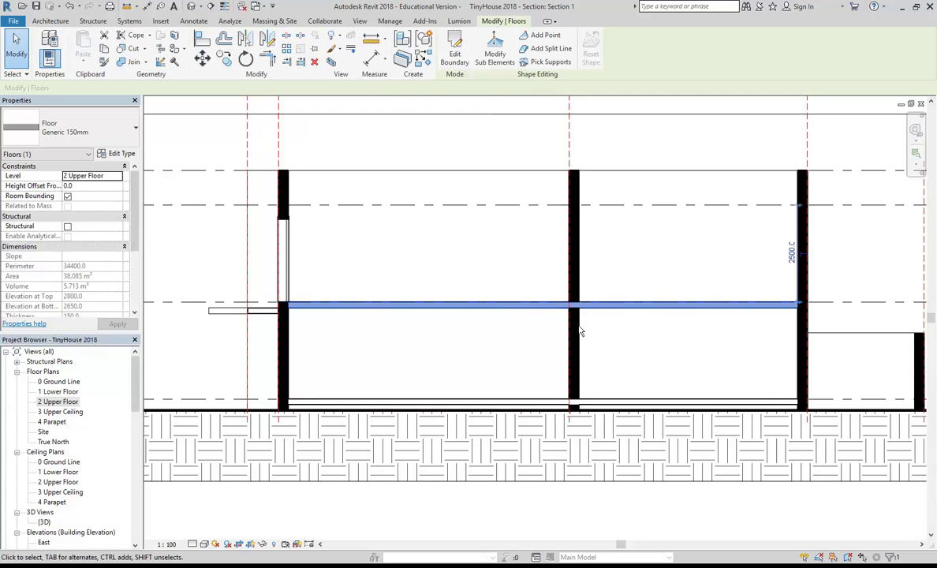
Step: Set the Generic 150mm floor type's Coarse Scale Fill Pattern to Solid fill
click(115, 154)
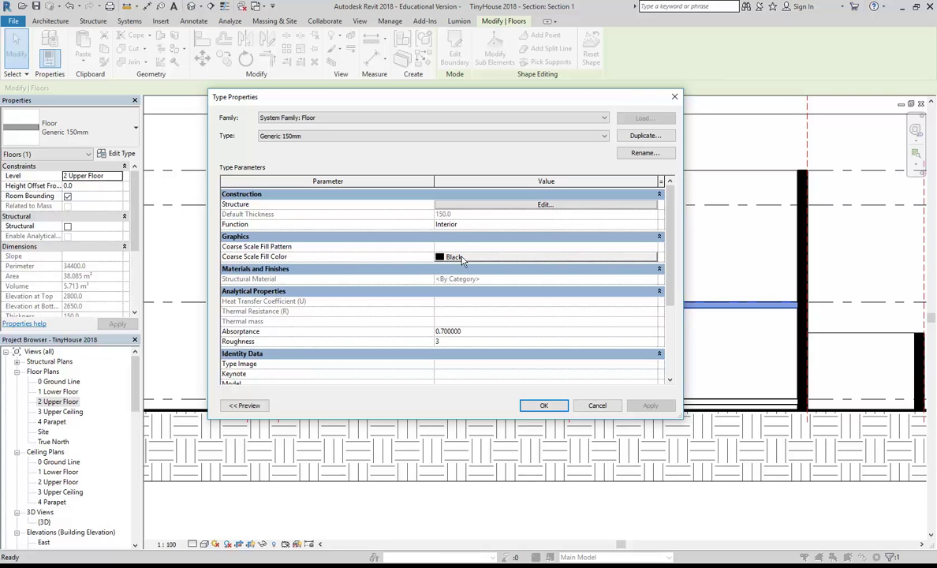
click(609, 243)
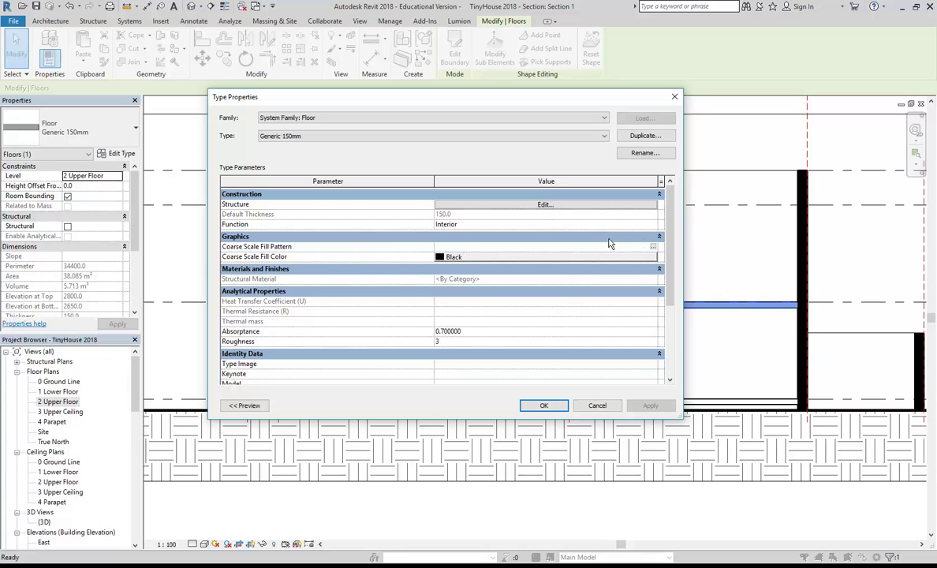
click(653, 247)
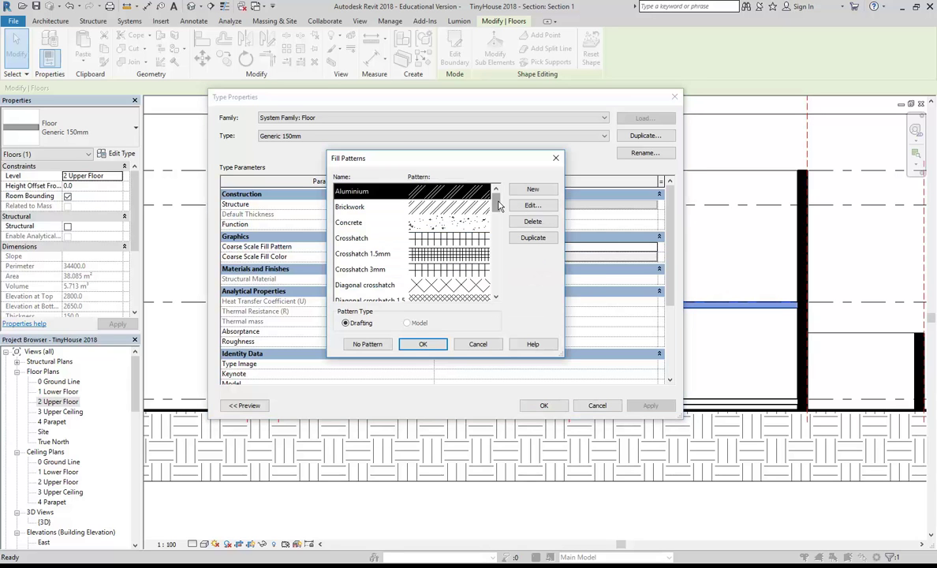
drag(496, 201, 496, 272)
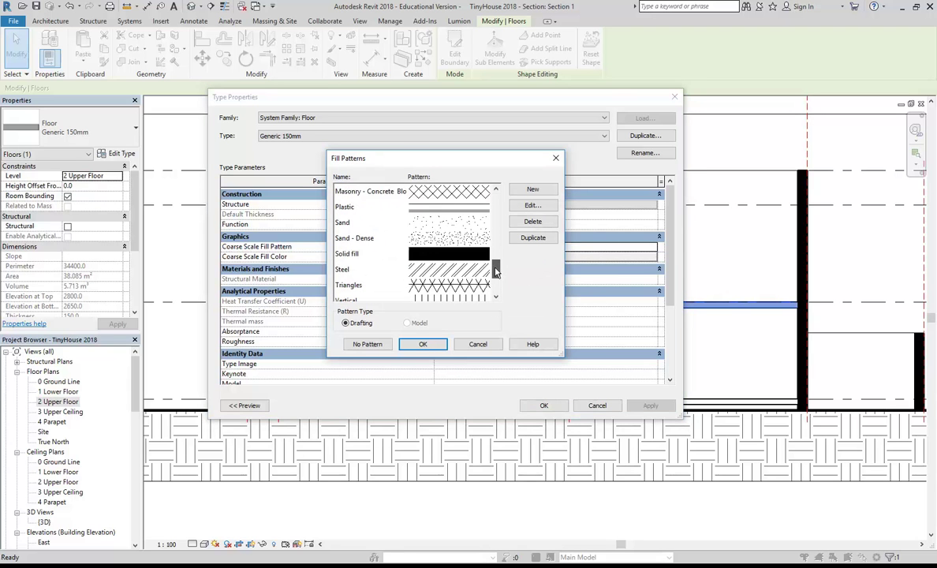
click(367, 253)
click(421, 344)
click(532, 409)
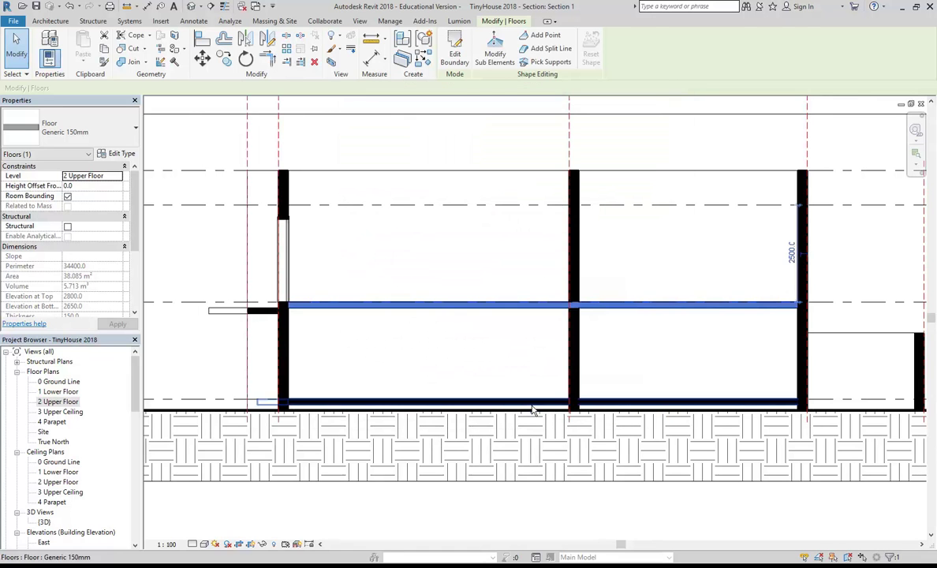
Step: Deselect the floor and pan Section 1 to review the solid black floor slabs
click(454, 261)
scroll(377, 250, down, 2)
scroll(377, 250, up, 2)
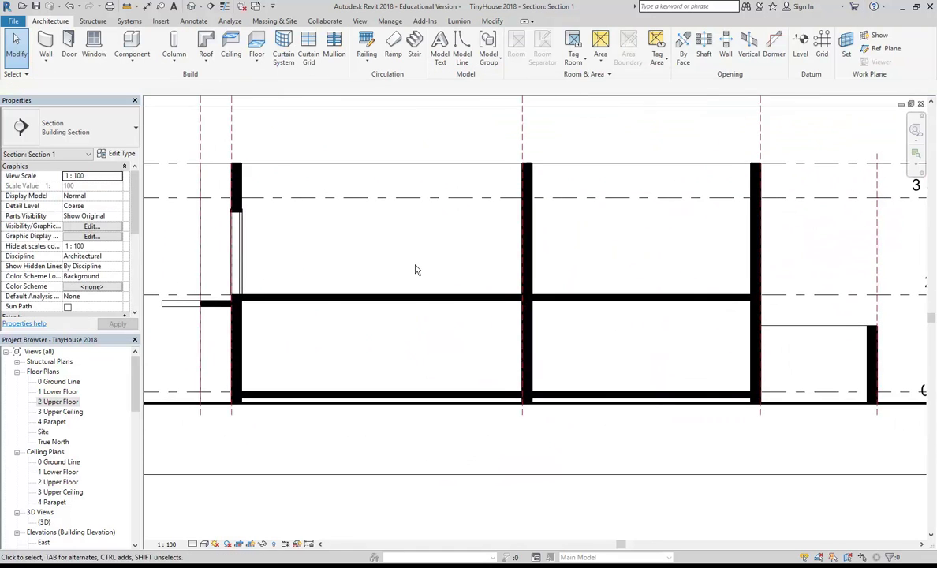
middle_drag(416, 267, 458, 275)
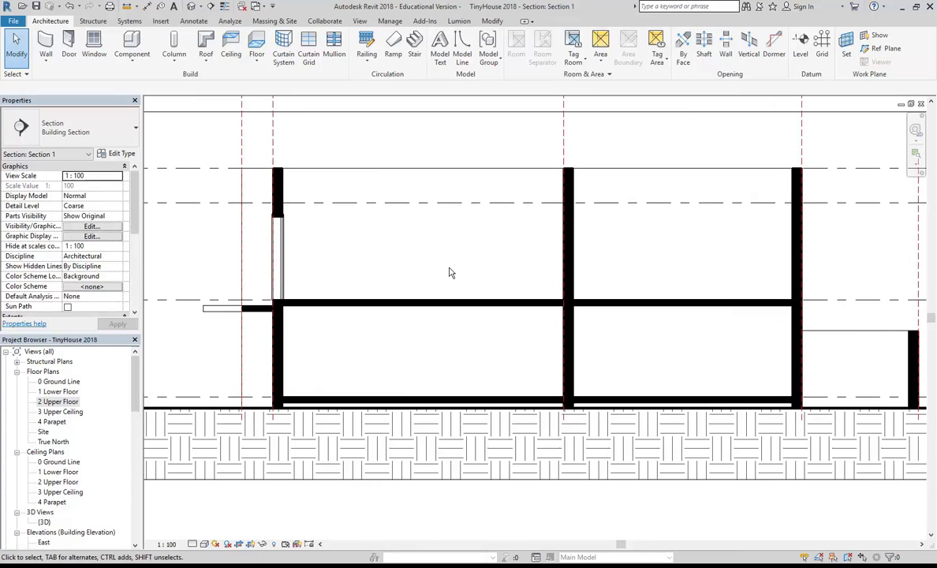